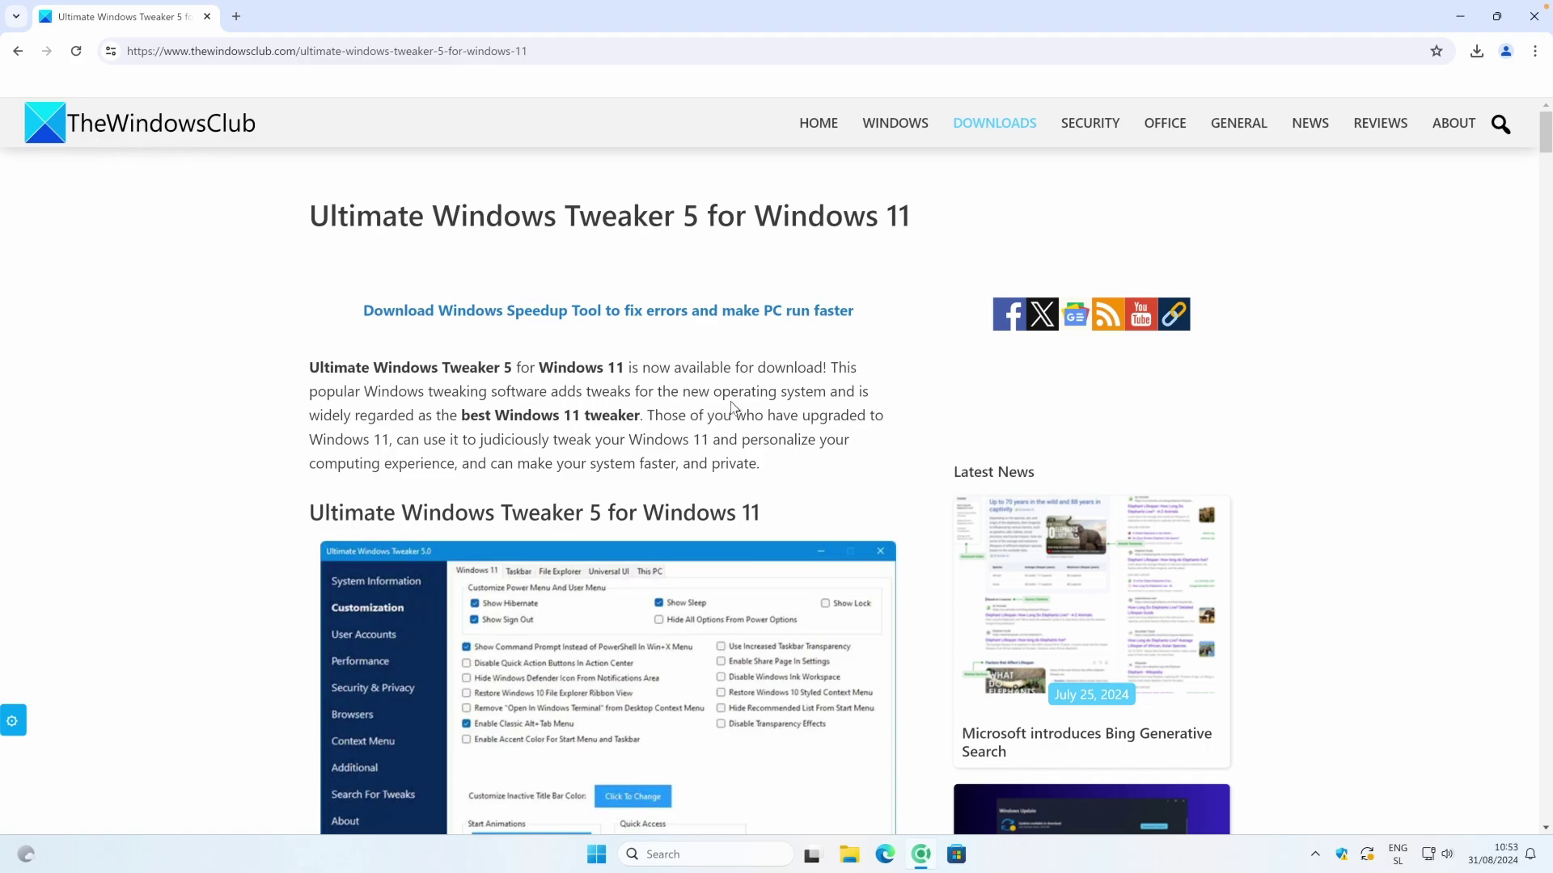
Read through the Ultimate Windows Tweaker 5 page, including its description, list of tweak categories and web address
scroll(748, 409, "down", 10)
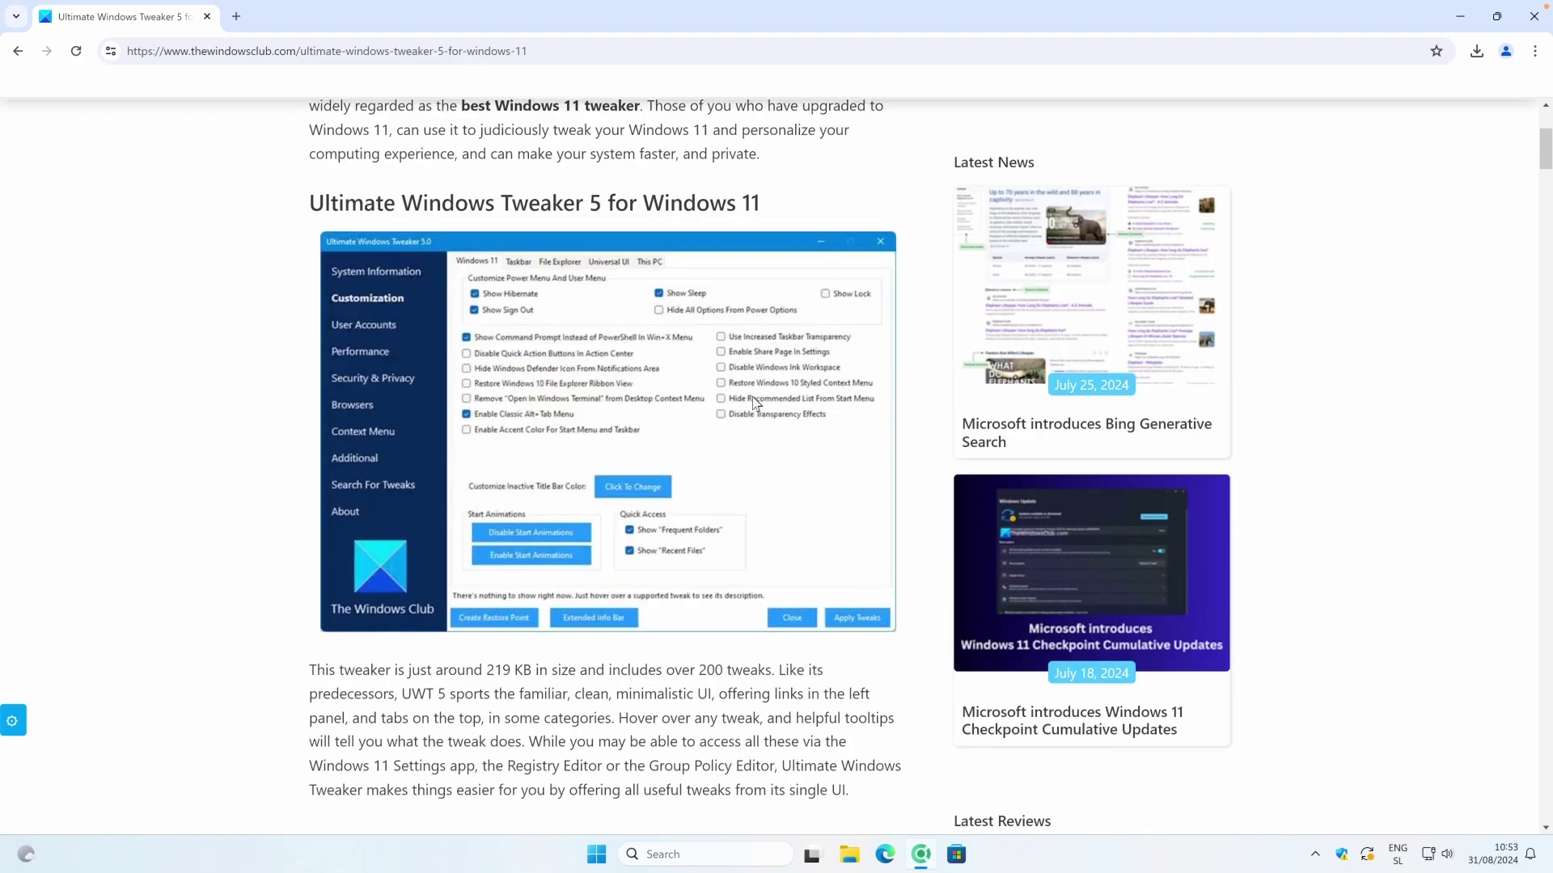
scroll(606, 350, "up", 5)
scroll(607, 349, "up", 5)
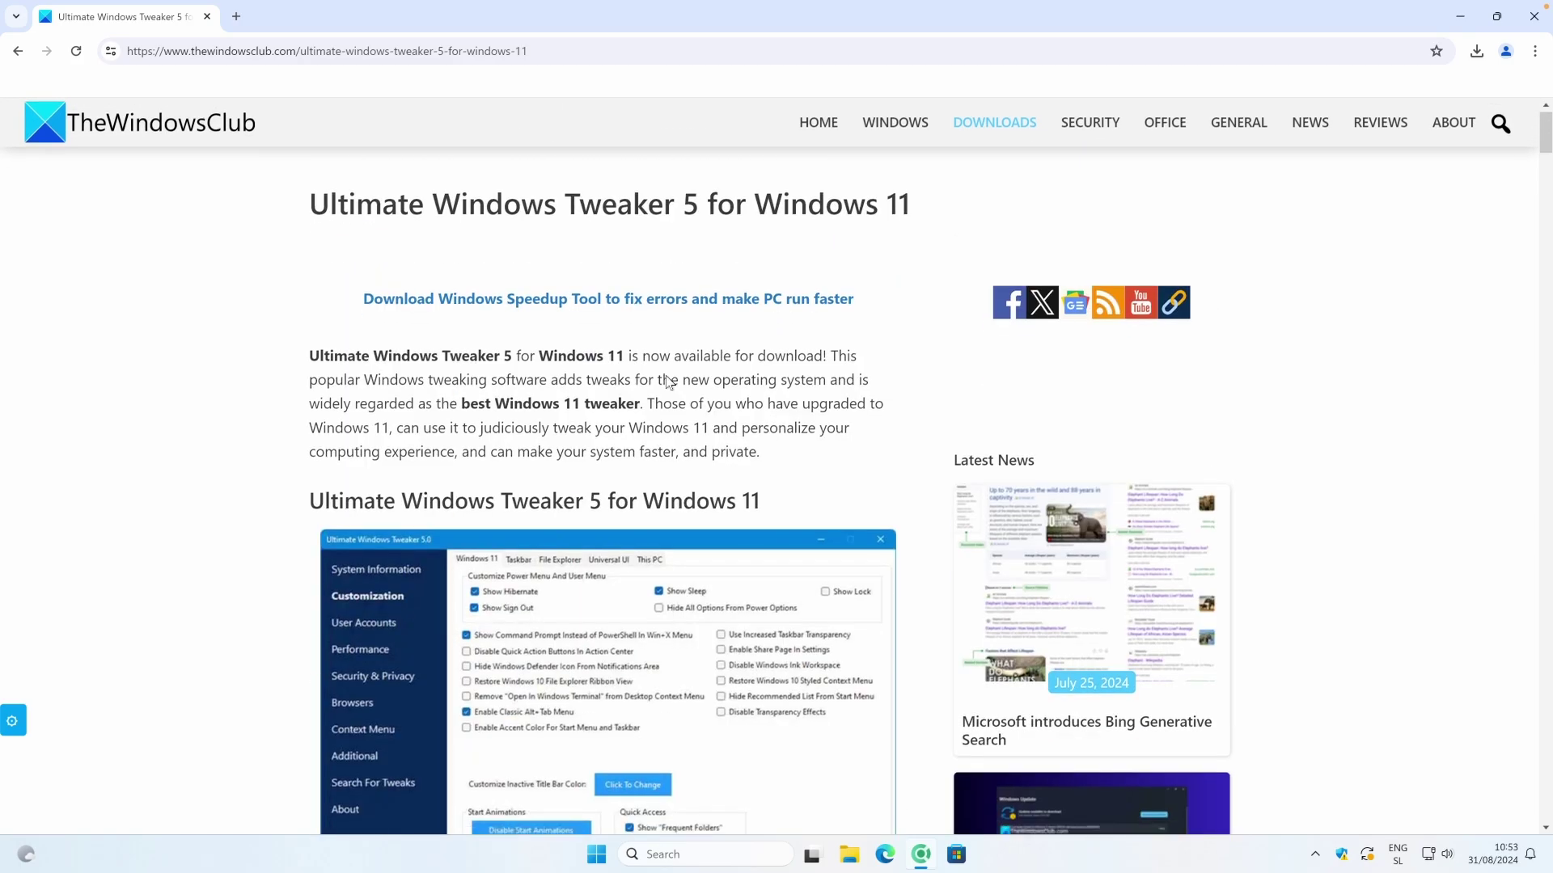
scroll(639, 364, "down", 15)
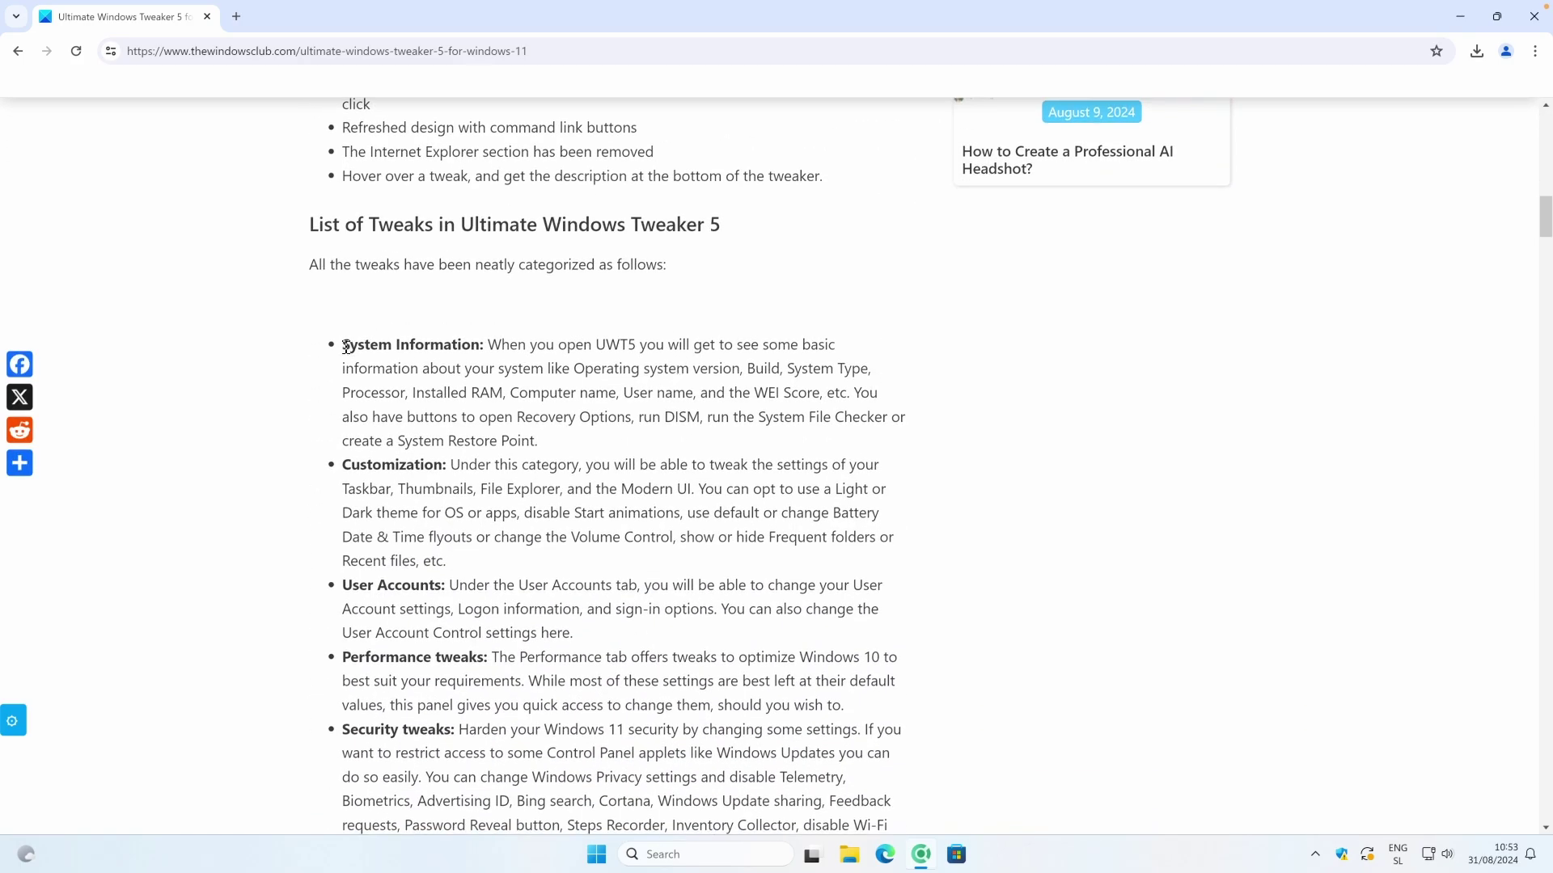
left_click_drag(343, 346, 474, 350)
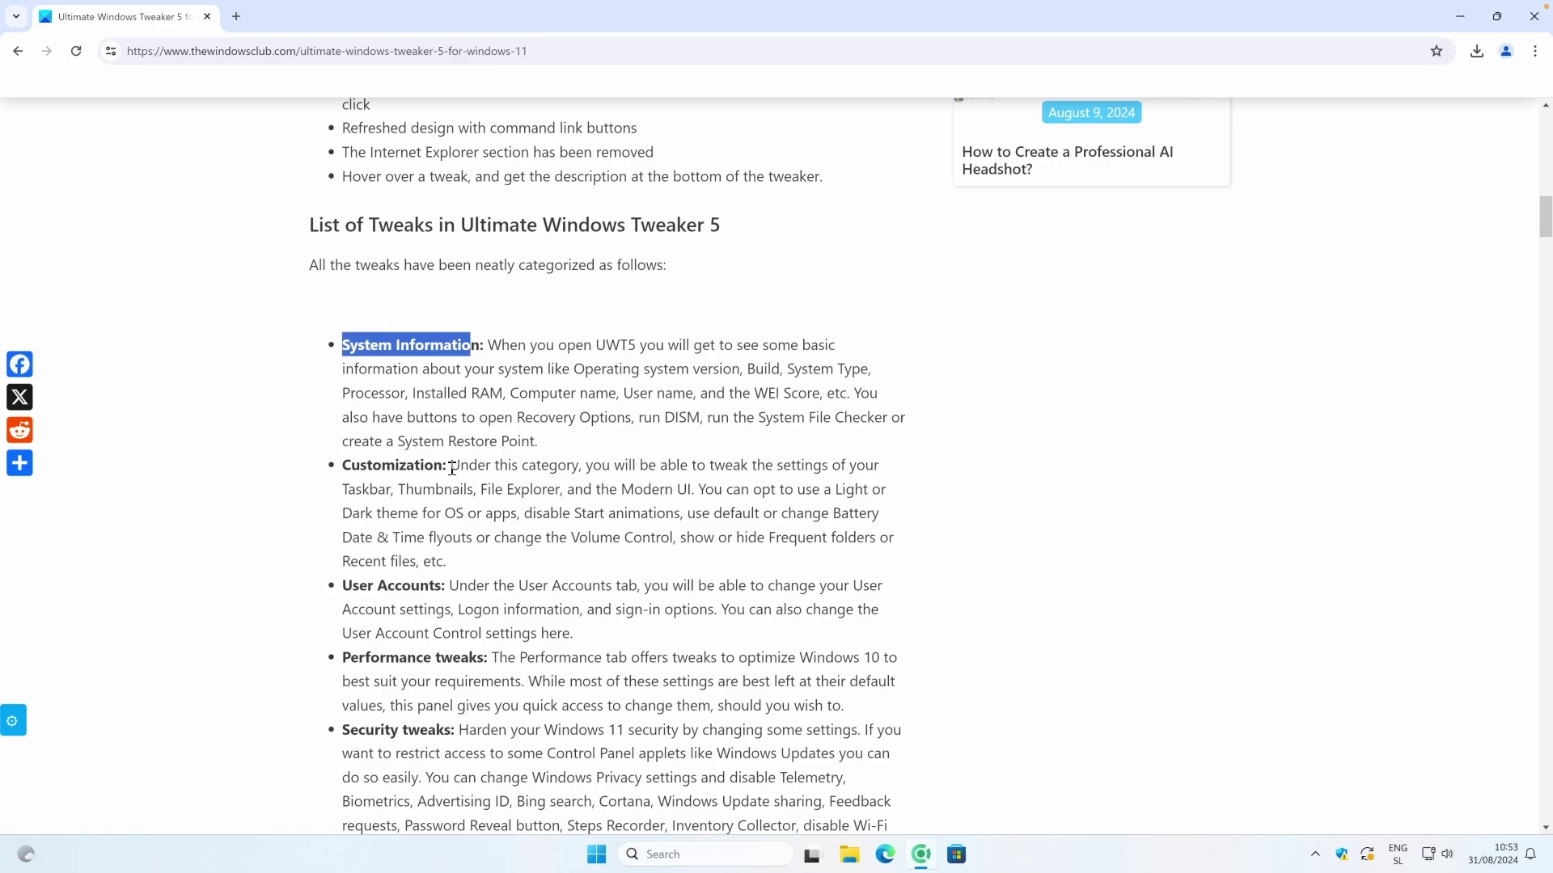
scroll(452, 467, "down", 4)
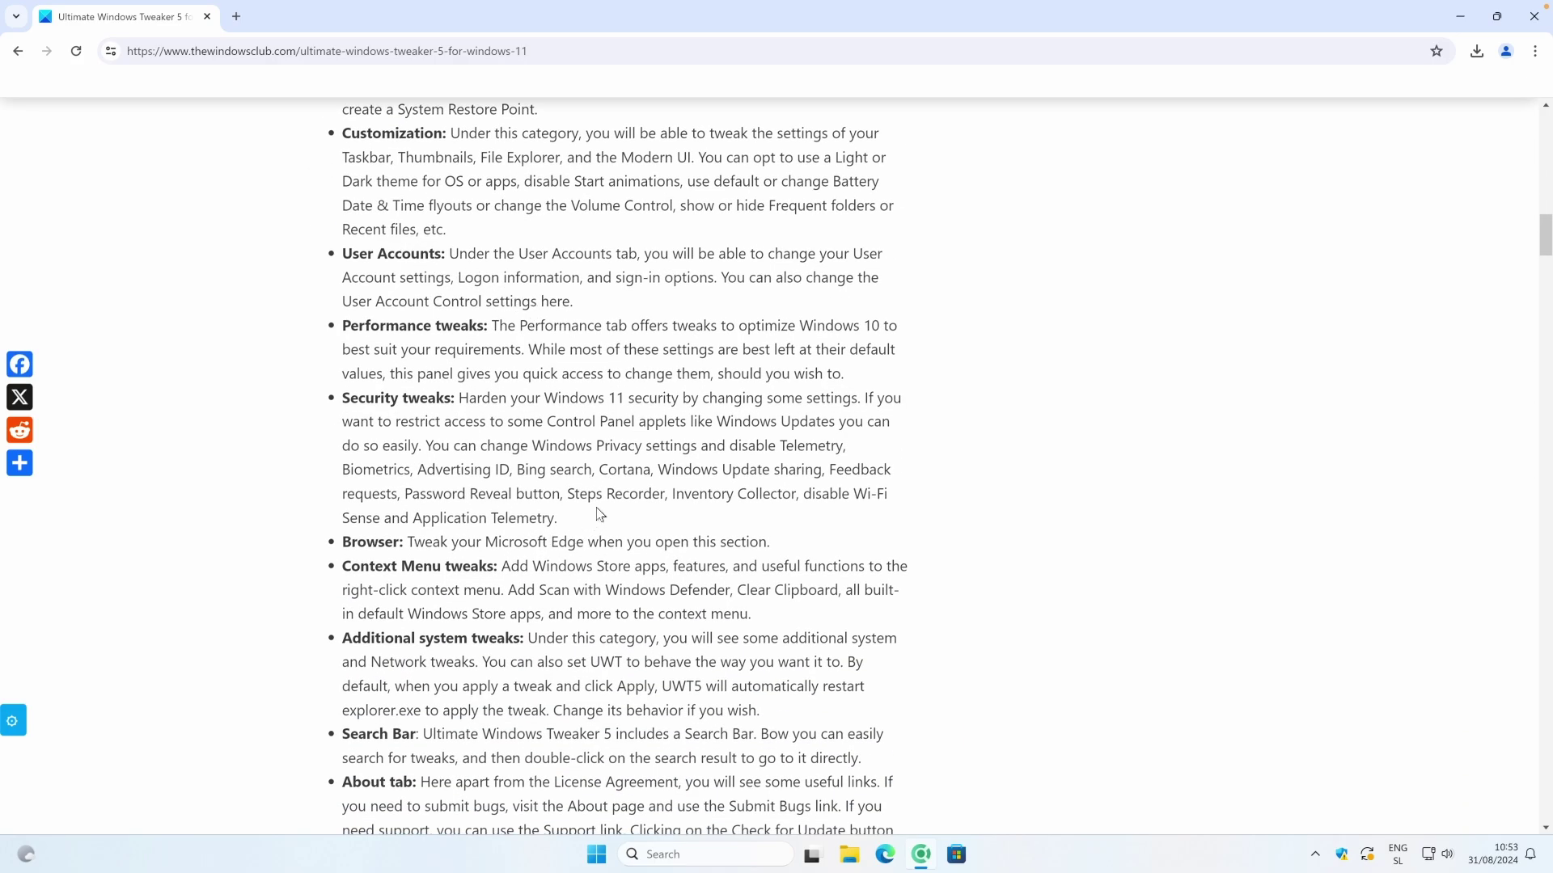
scroll(765, 378, "down", 5)
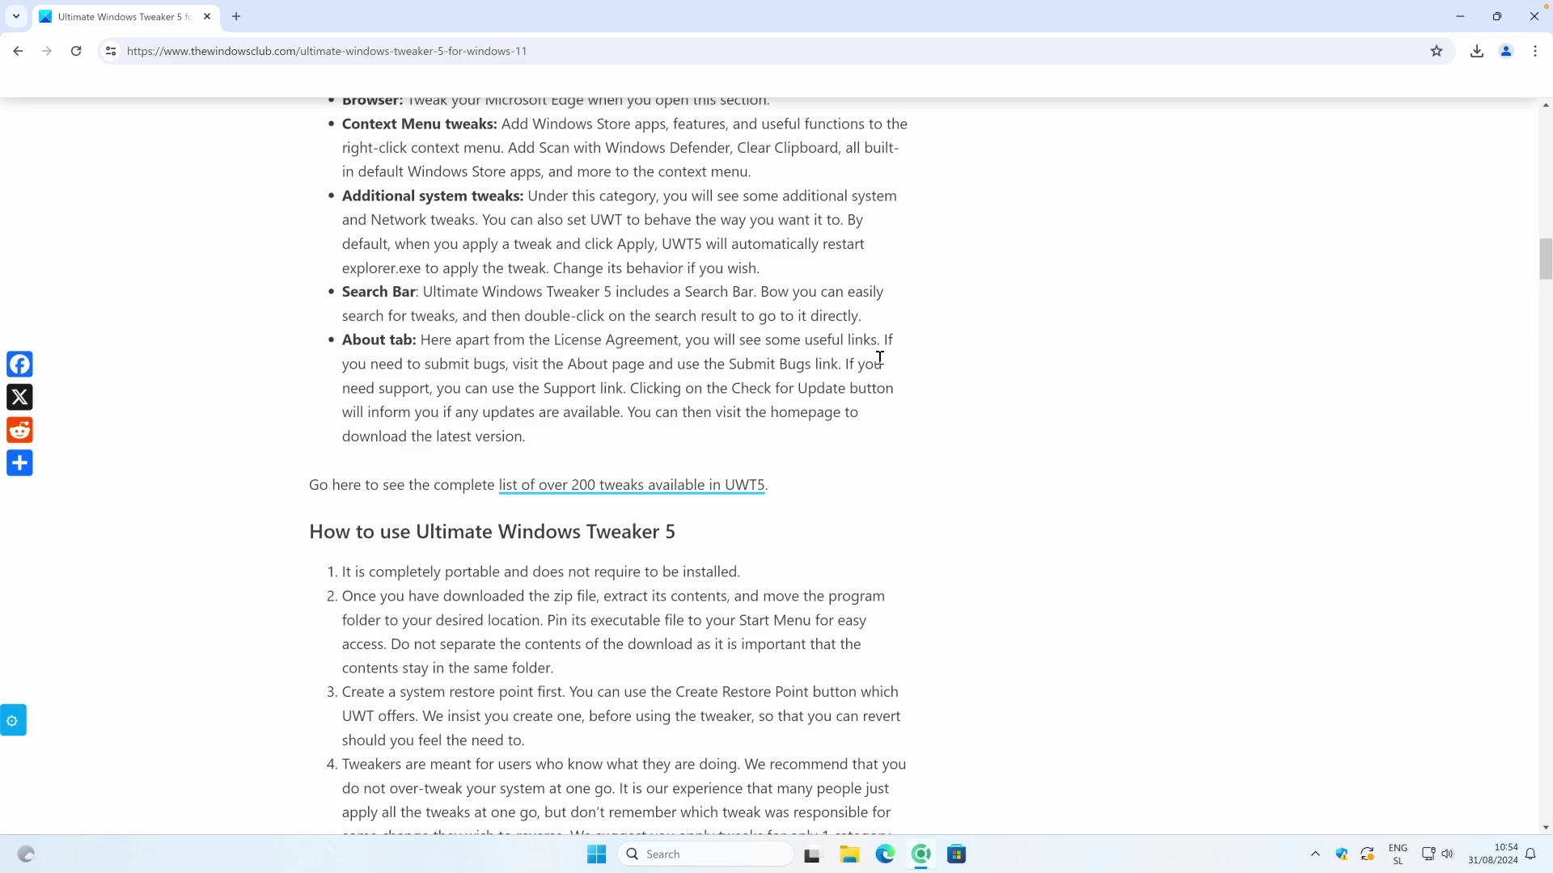
key("Home")
left_click(565, 50)
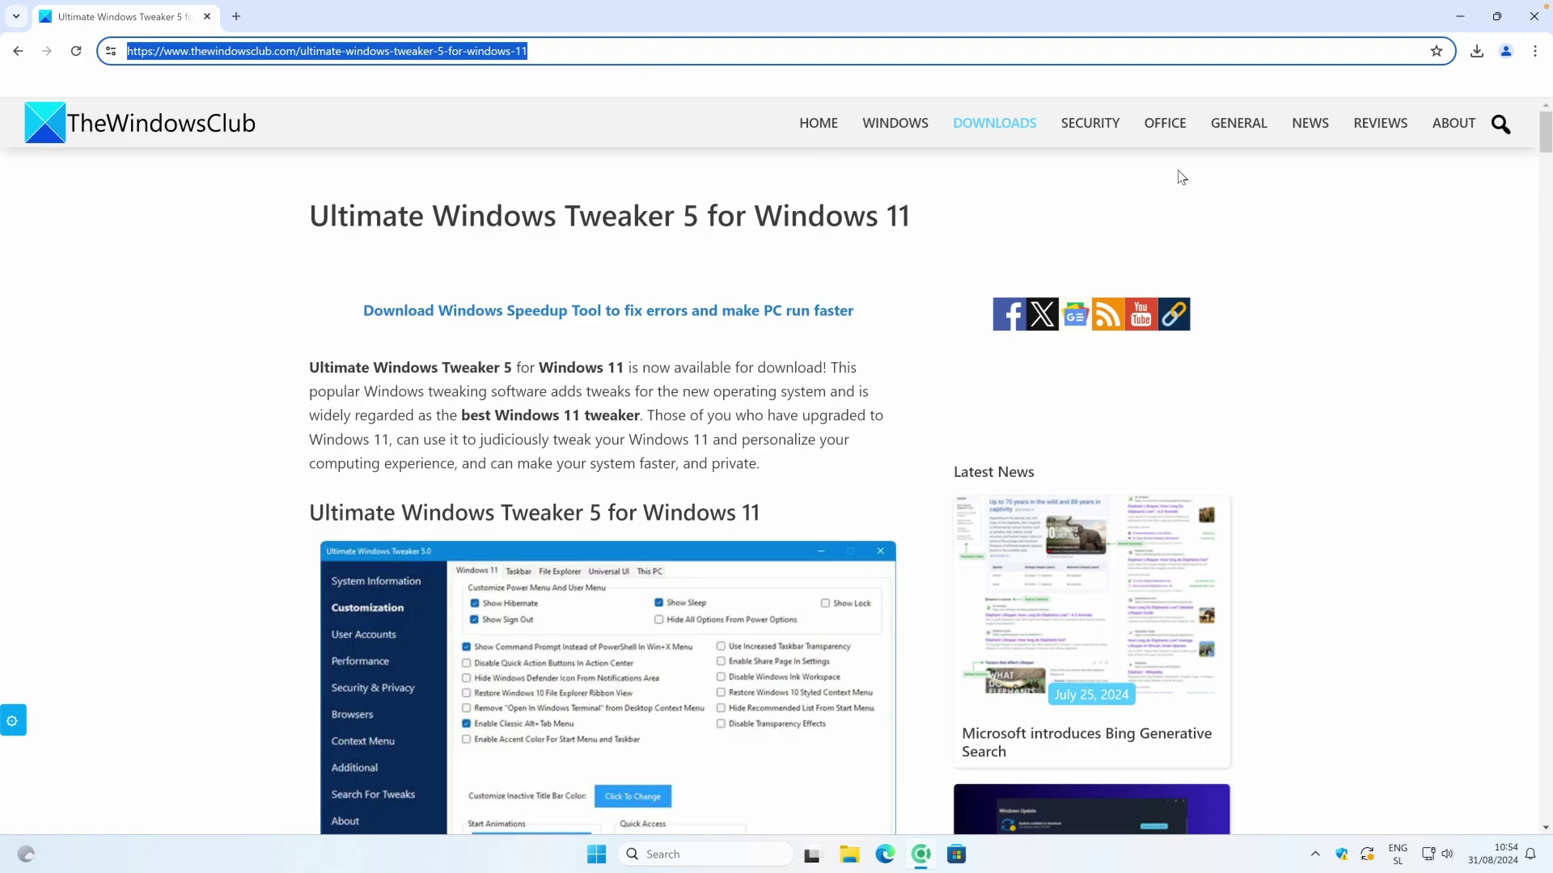
Download Ultimate Windows Tweaker from the page's download section and save the UWT5.zip file
left_click_drag(1545, 131, 1519, 328)
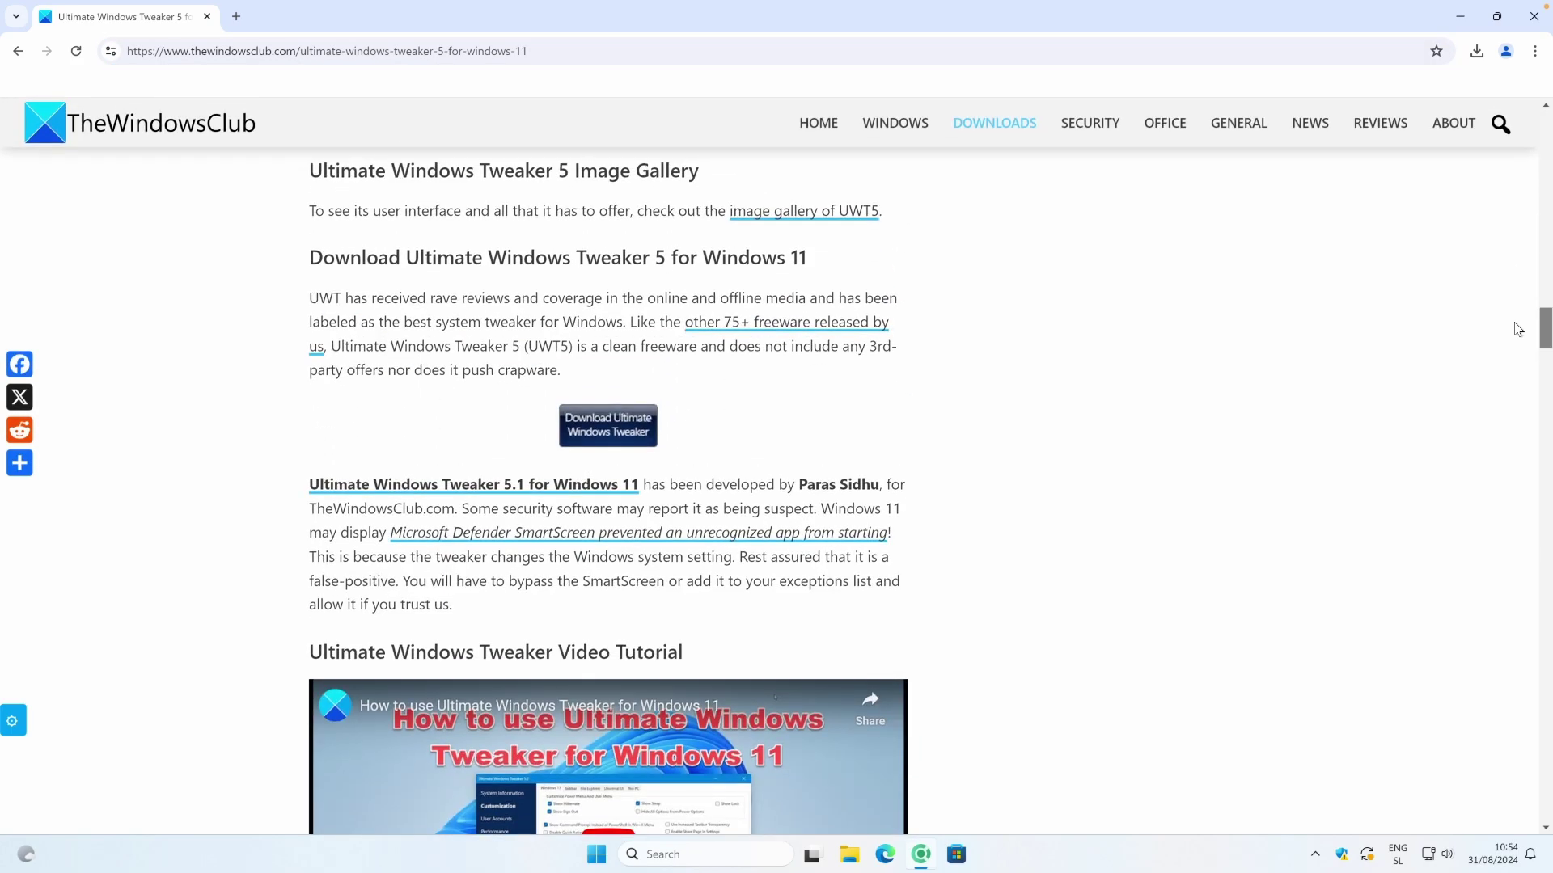
triple_click(744, 257)
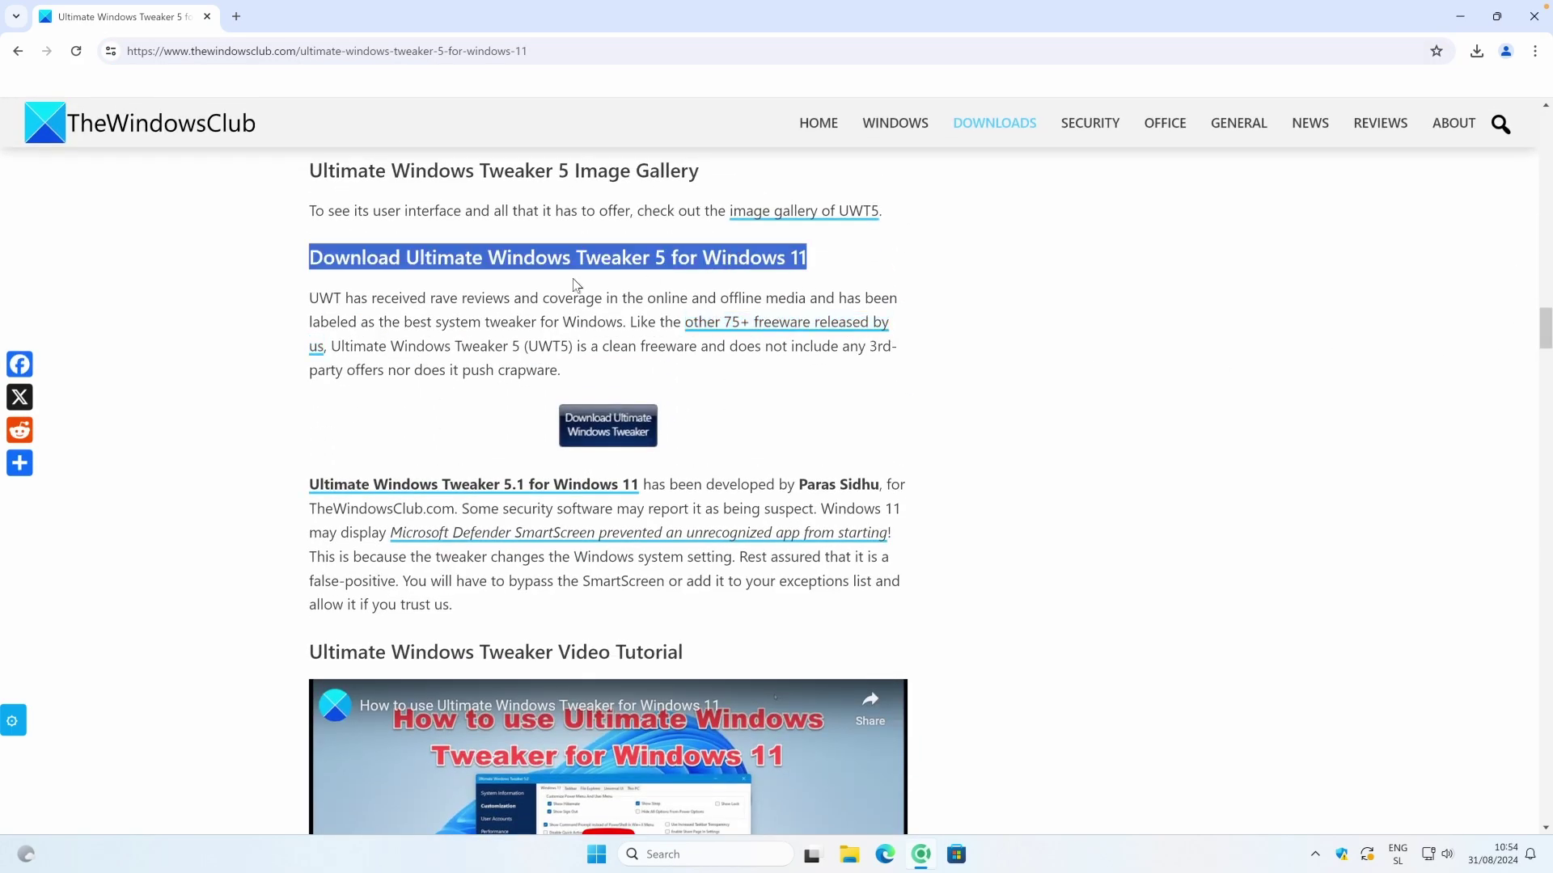
left_click(643, 428)
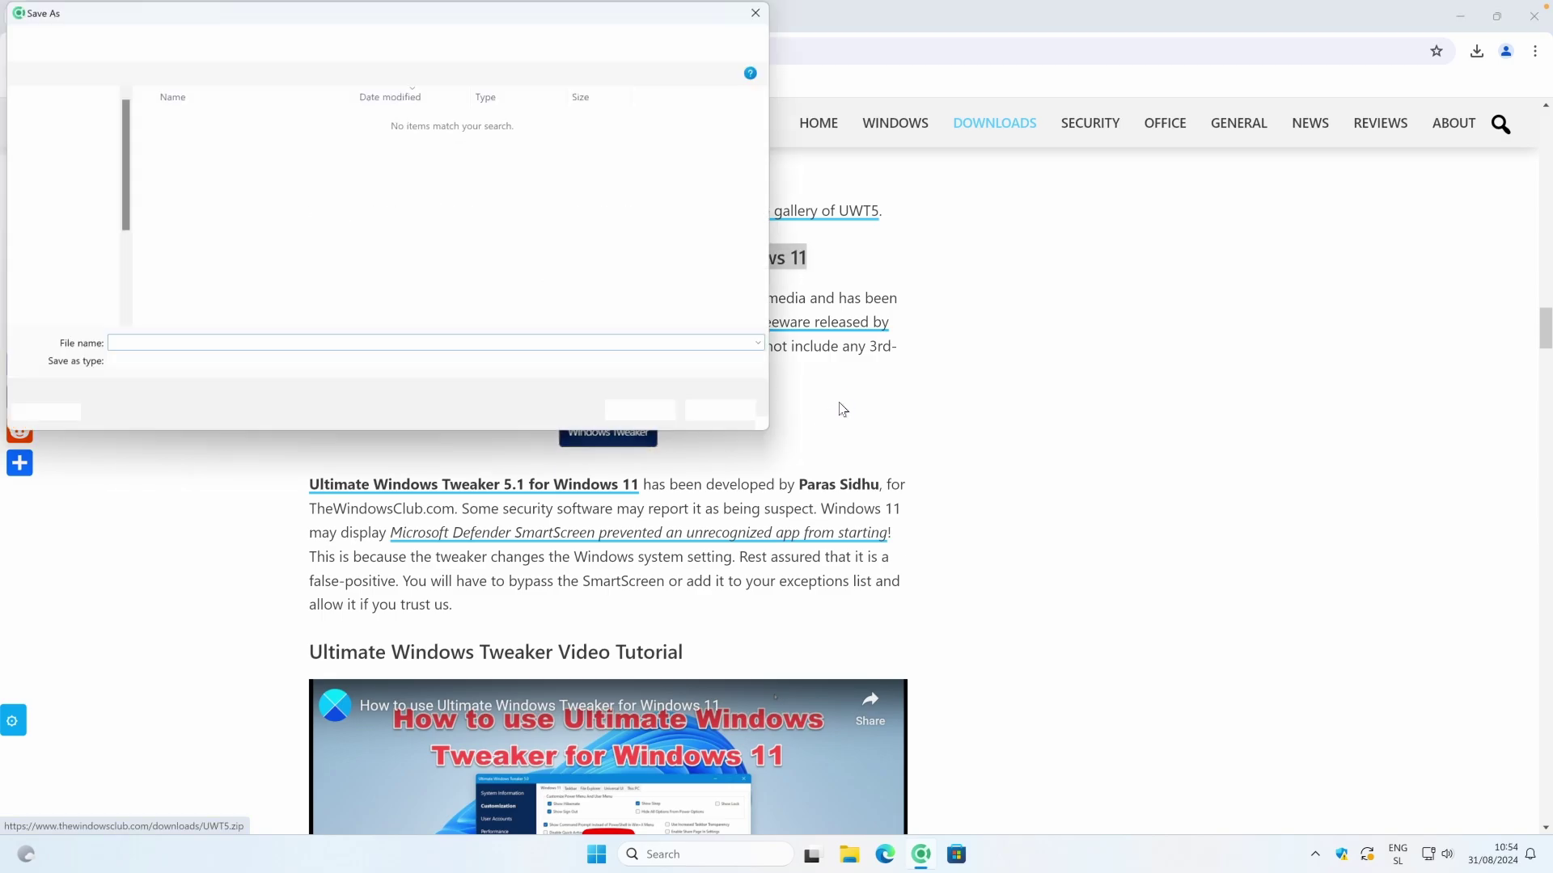
left_click(647, 413)
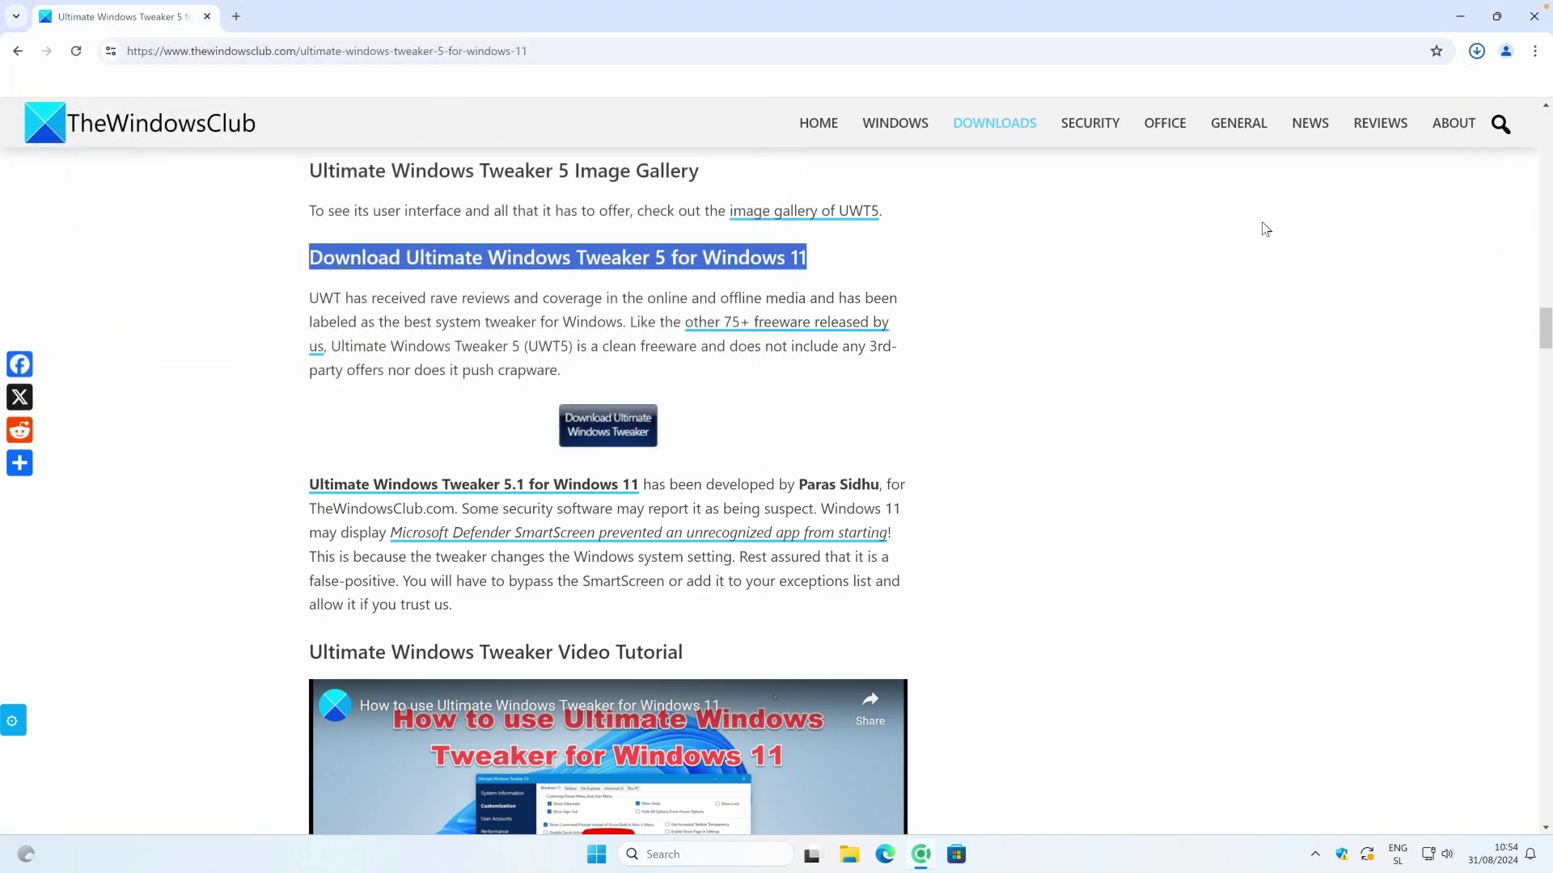
Show the downloaded UWT5.zip in its folder and extract it to the UWT5 folder in Downloads
left_click(1476, 51)
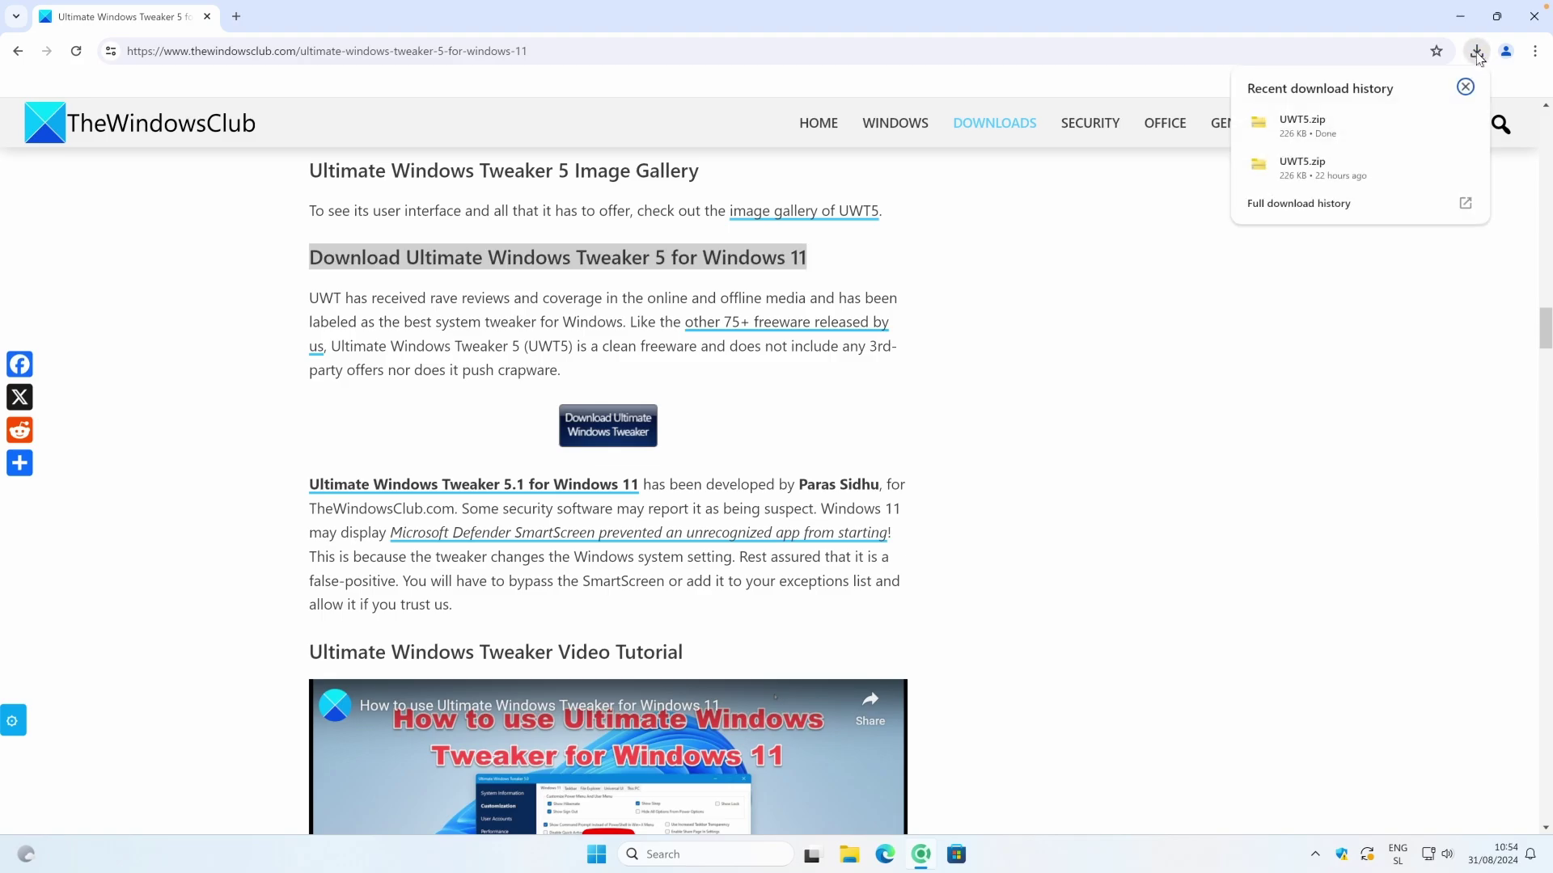
left_click(1432, 122)
left_click(1464, 21)
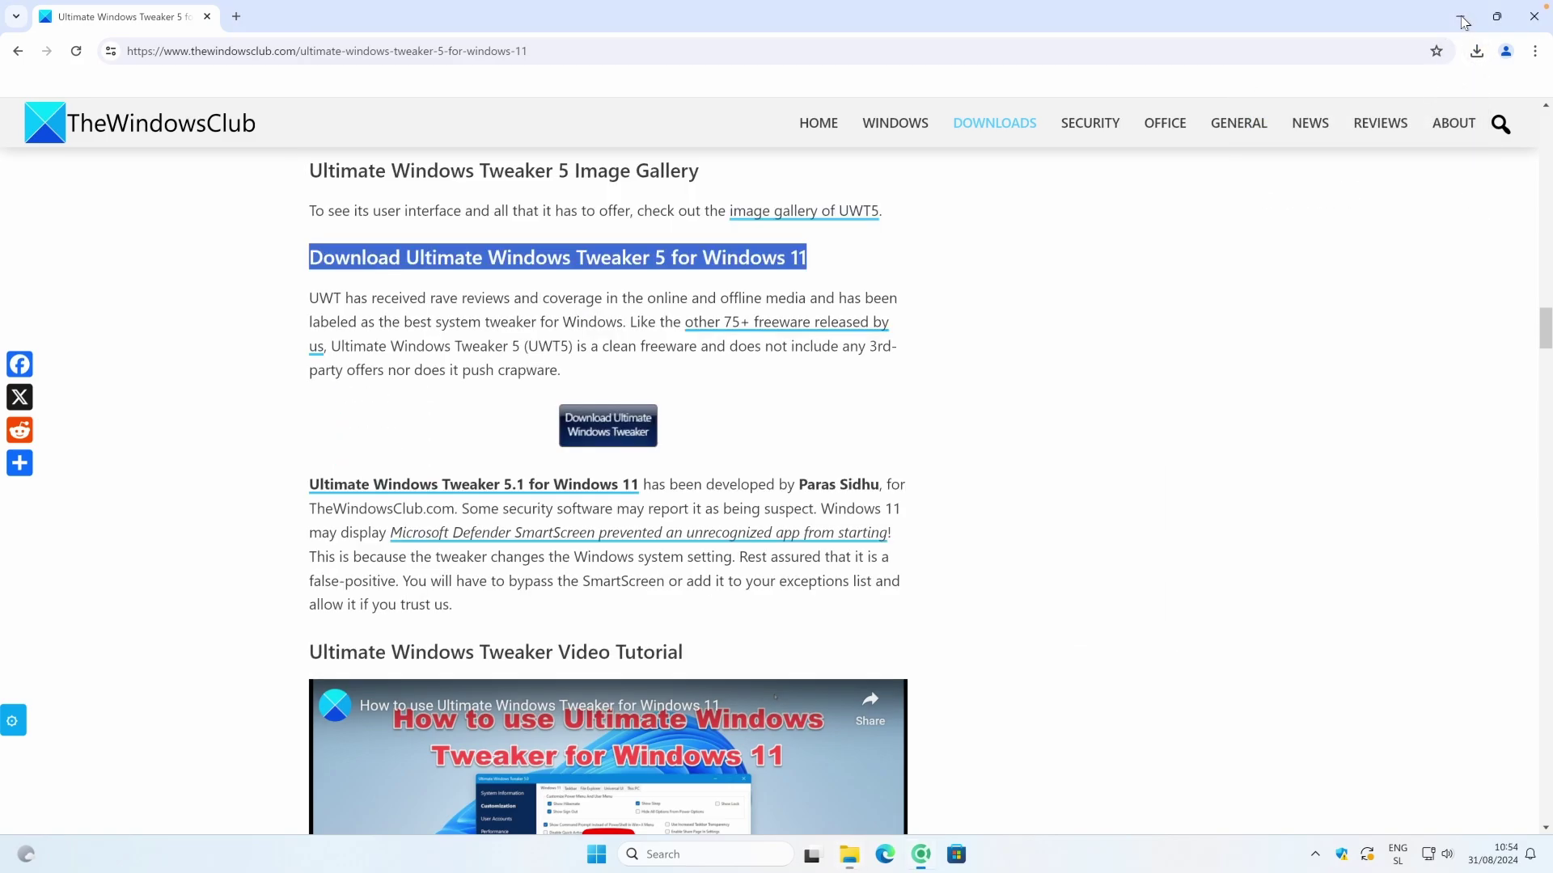
left_click(1463, 22)
left_click(818, 257)
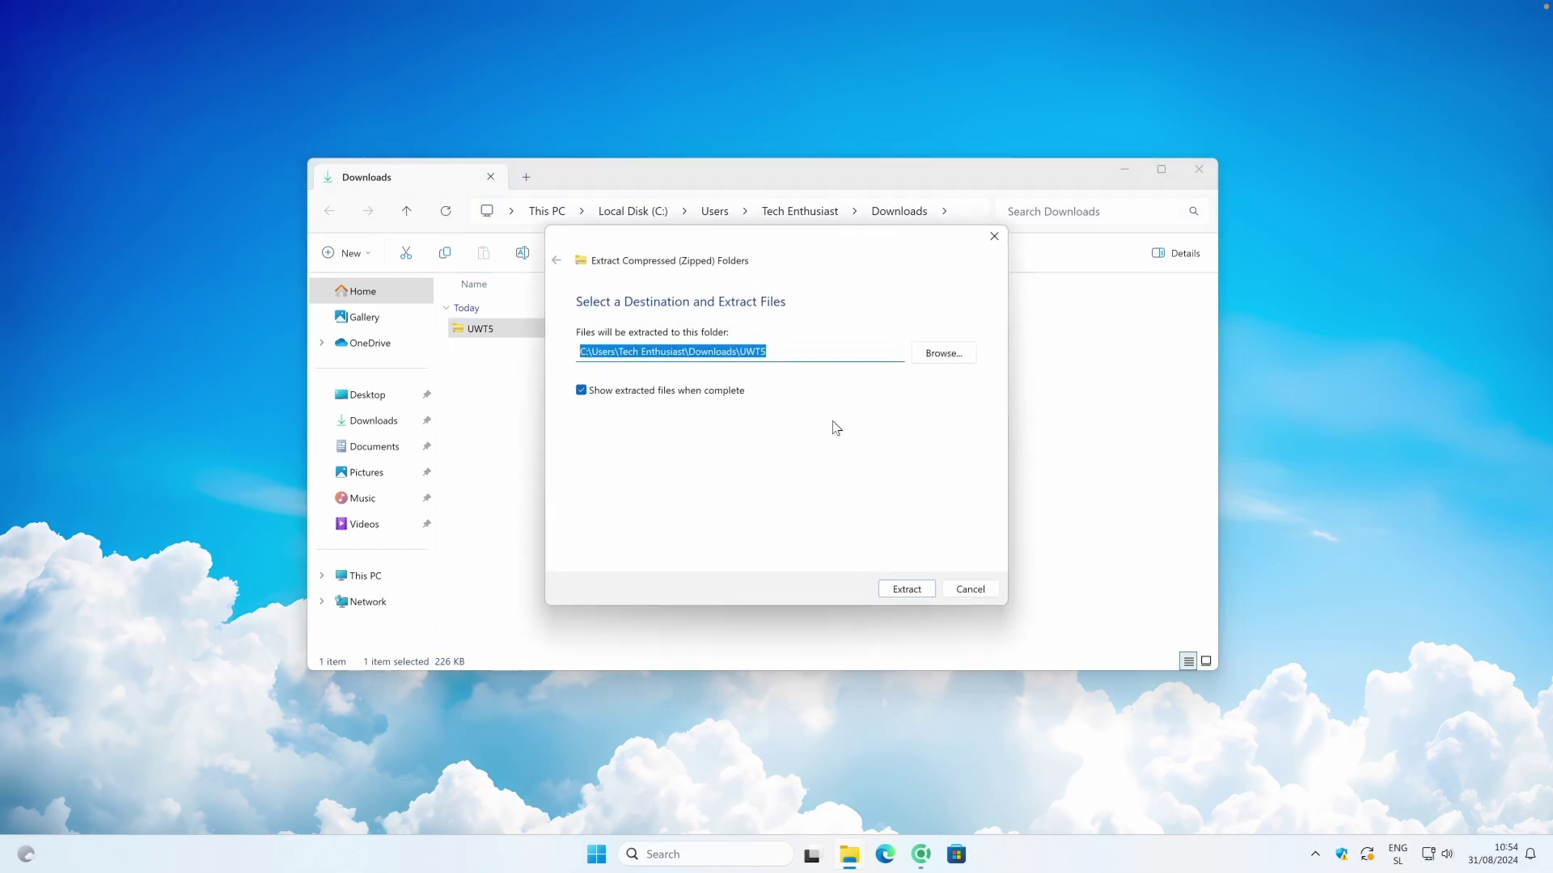
left_click(904, 589)
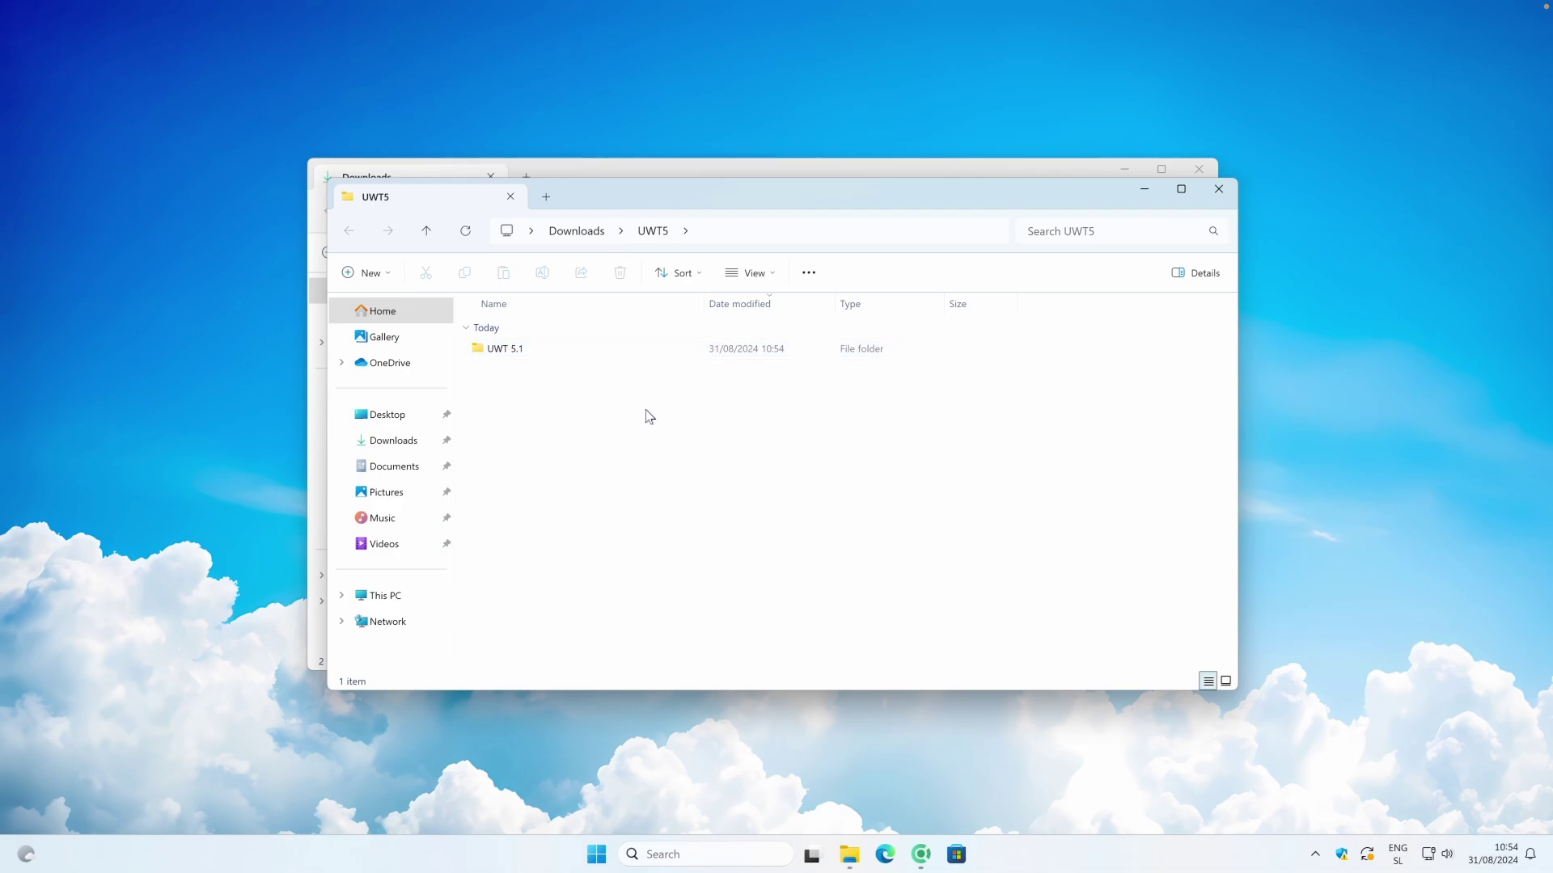
Launch Ultimate Windows Tweaker 5.1 from the extracted UWT 5.1 folder, allow it to make changes, and minimize the File Explorer windows
double_click(606, 349)
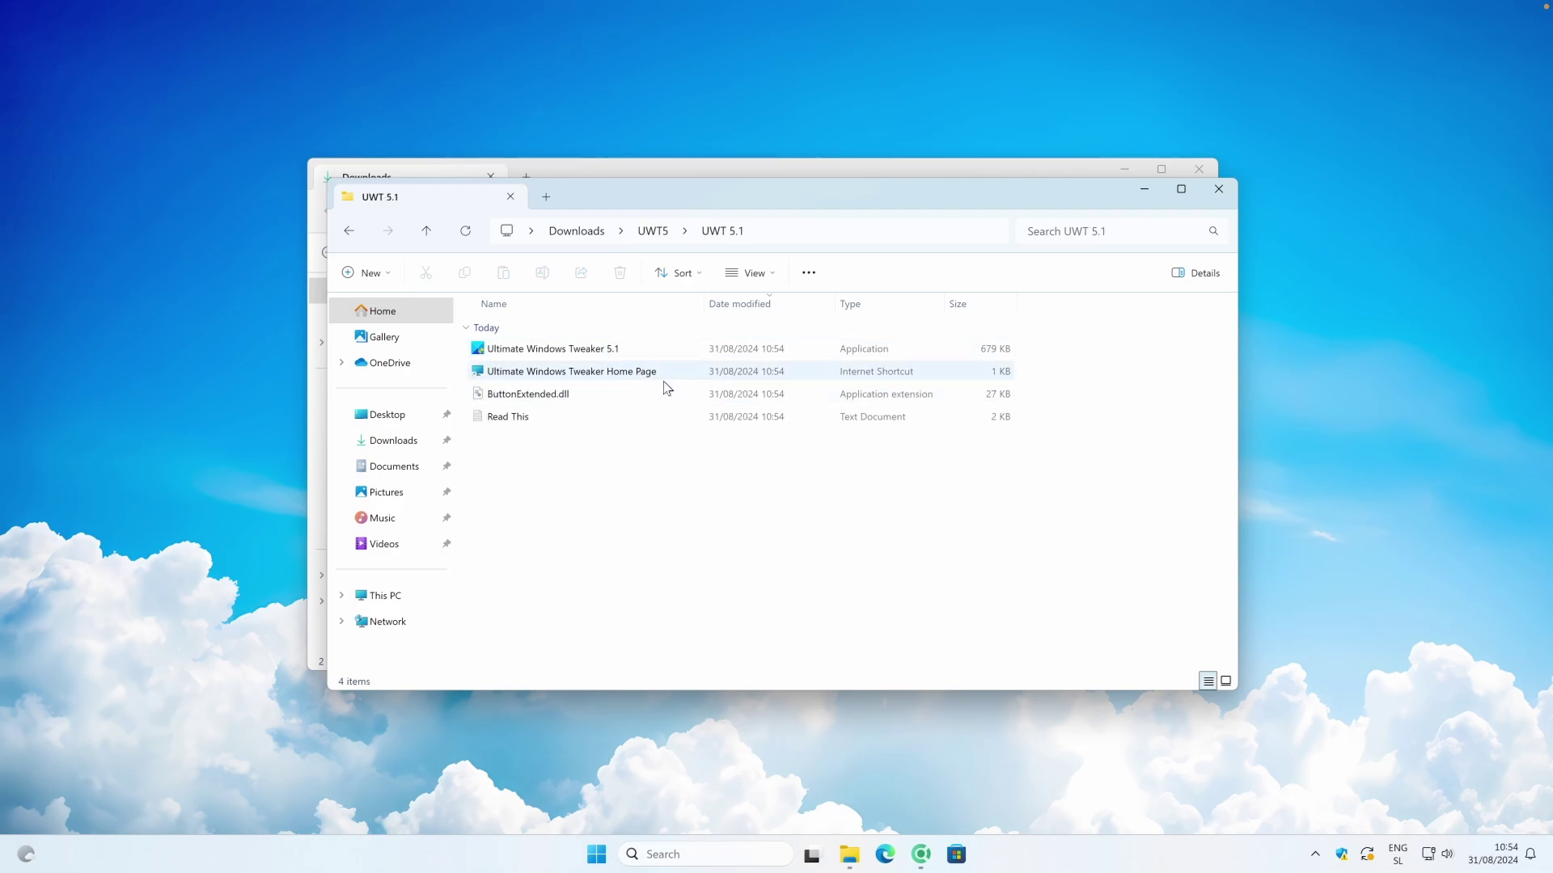
left_click(609, 347)
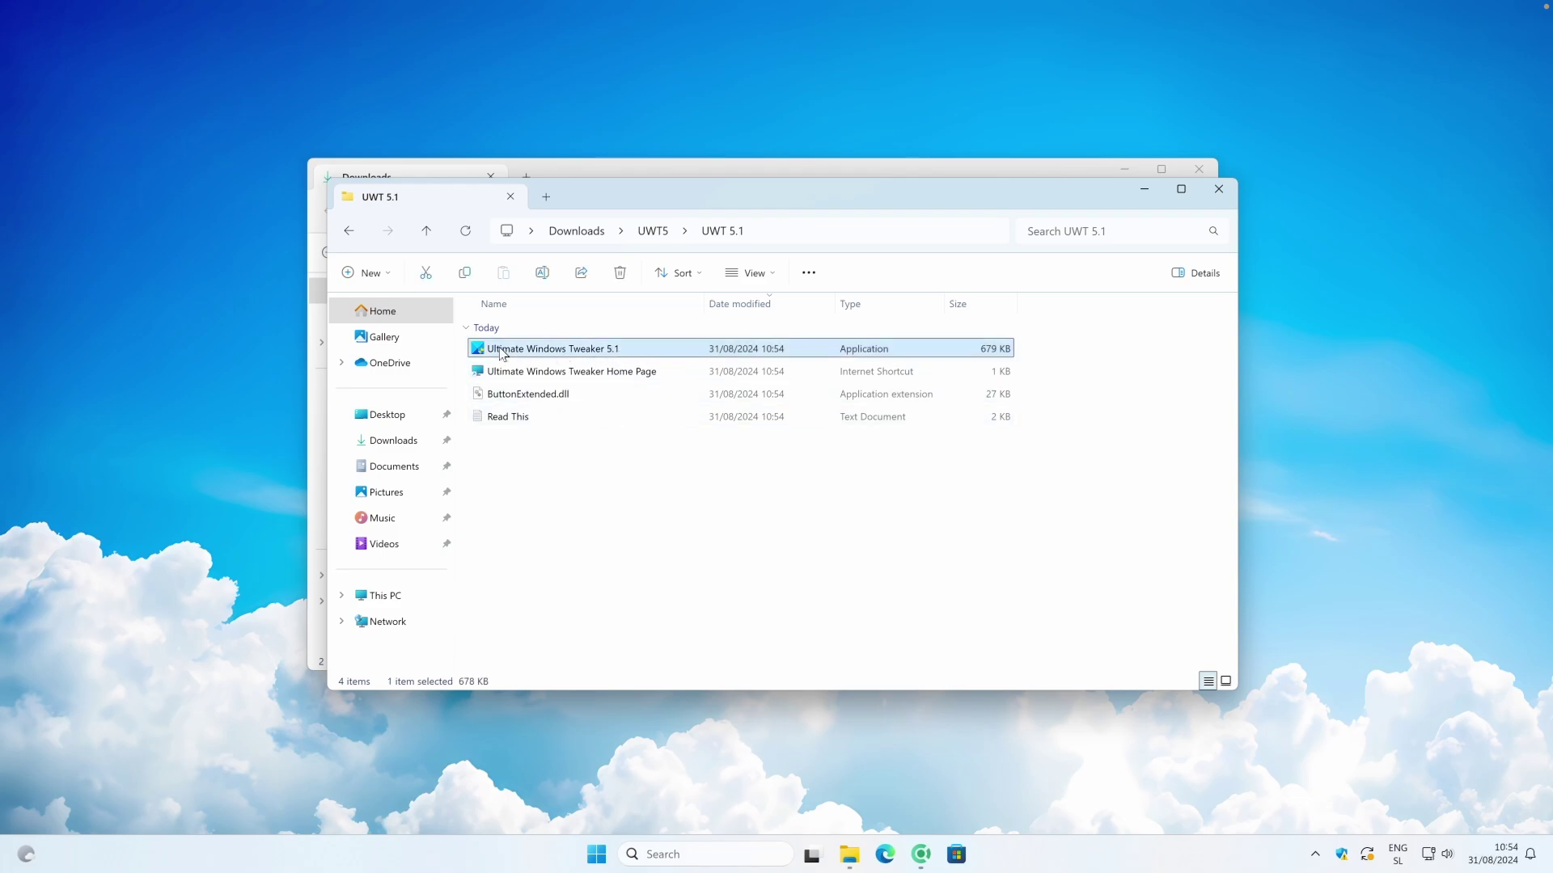
mouse_move(570, 351)
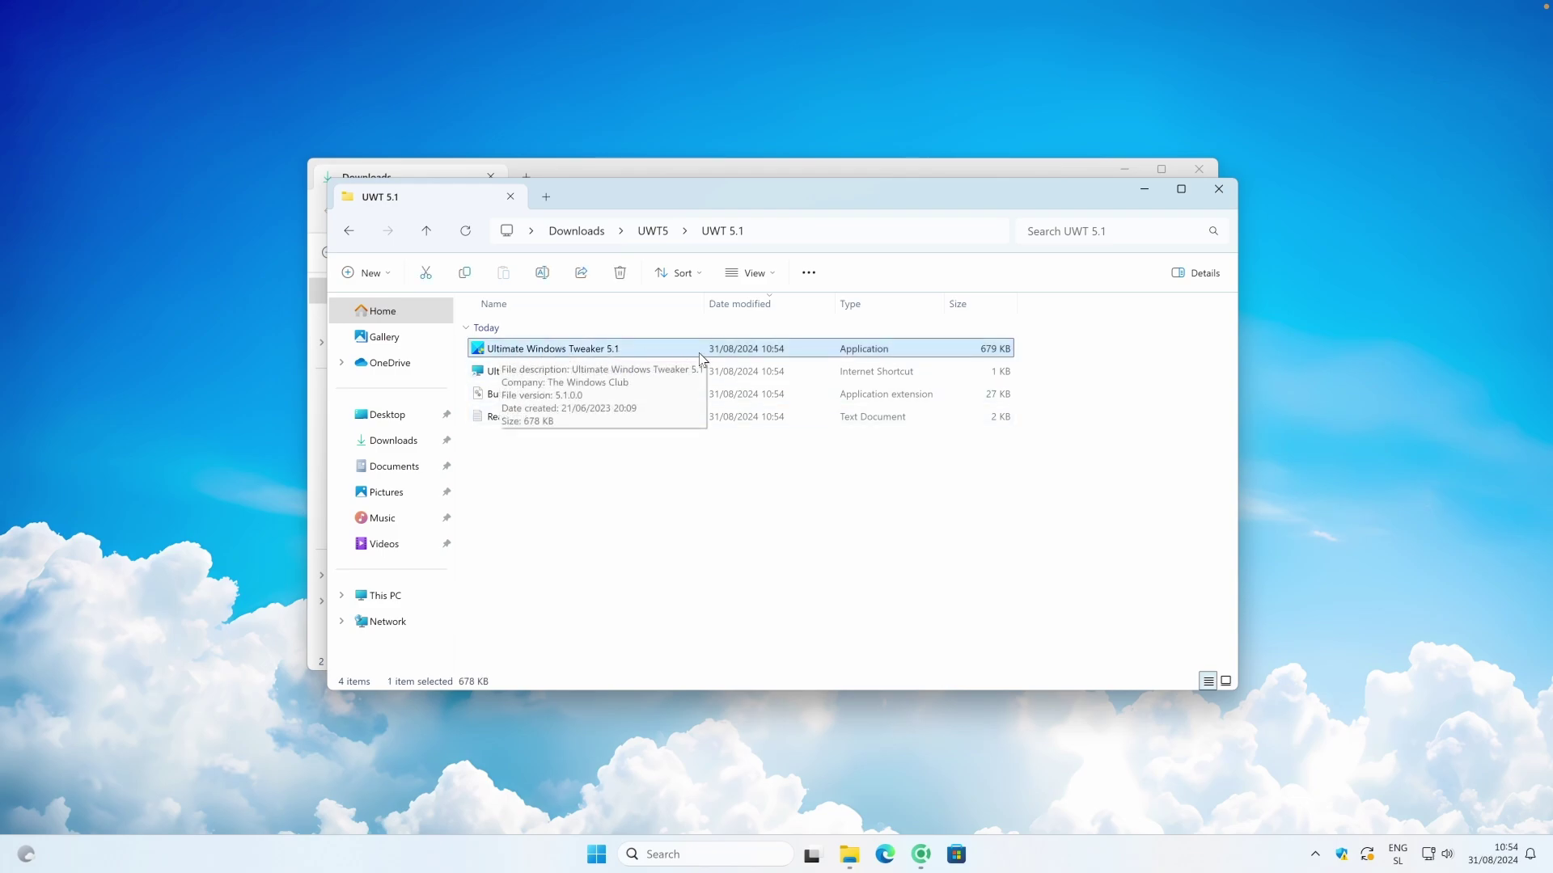
mouse_move(679, 343)
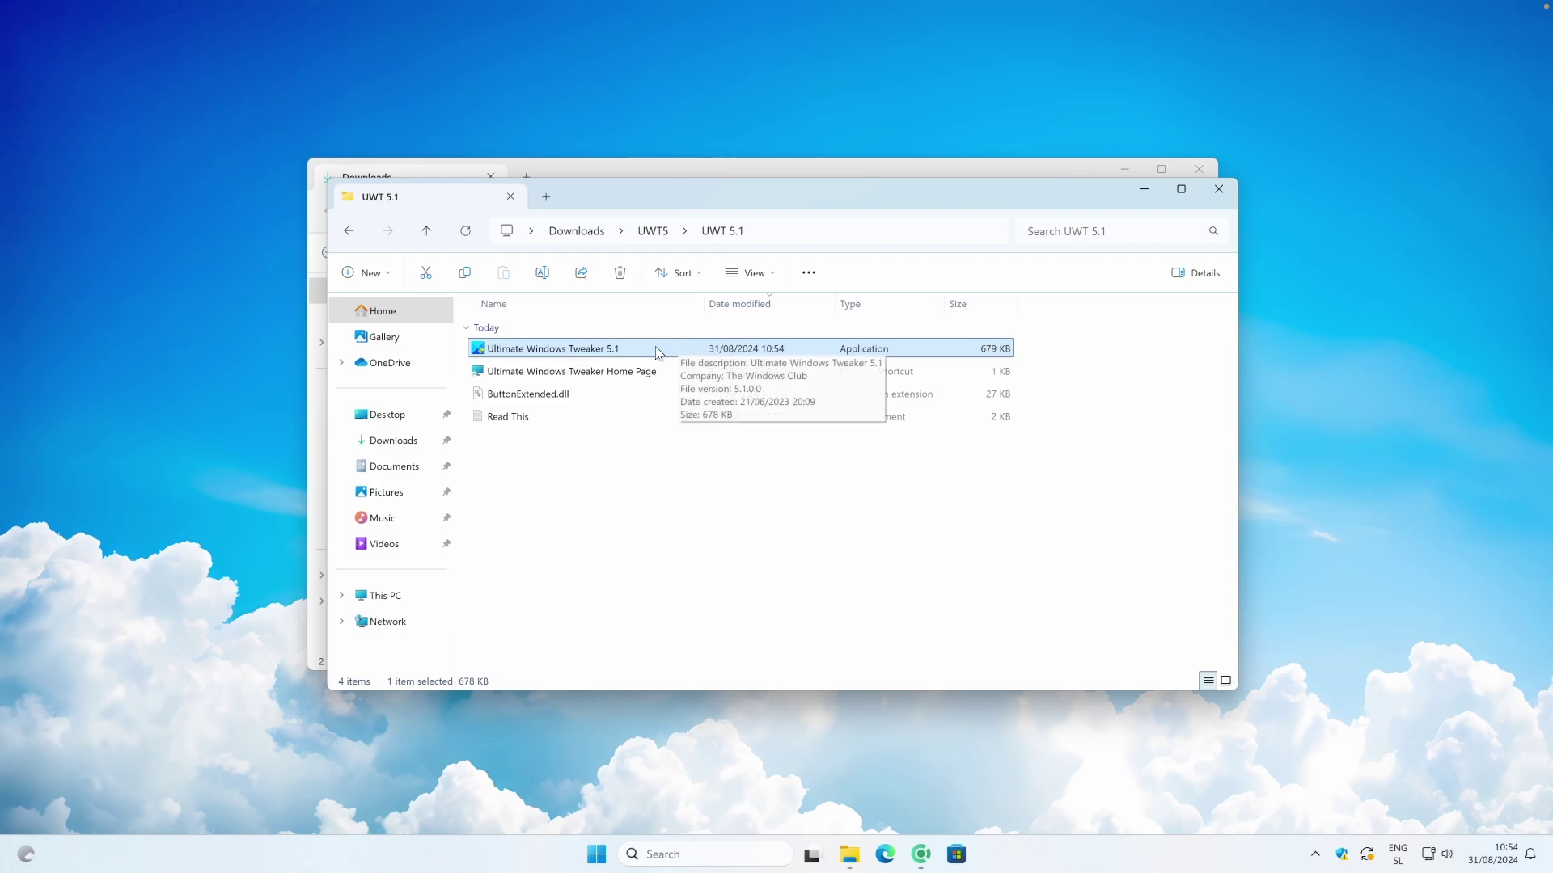
double_click(575, 348)
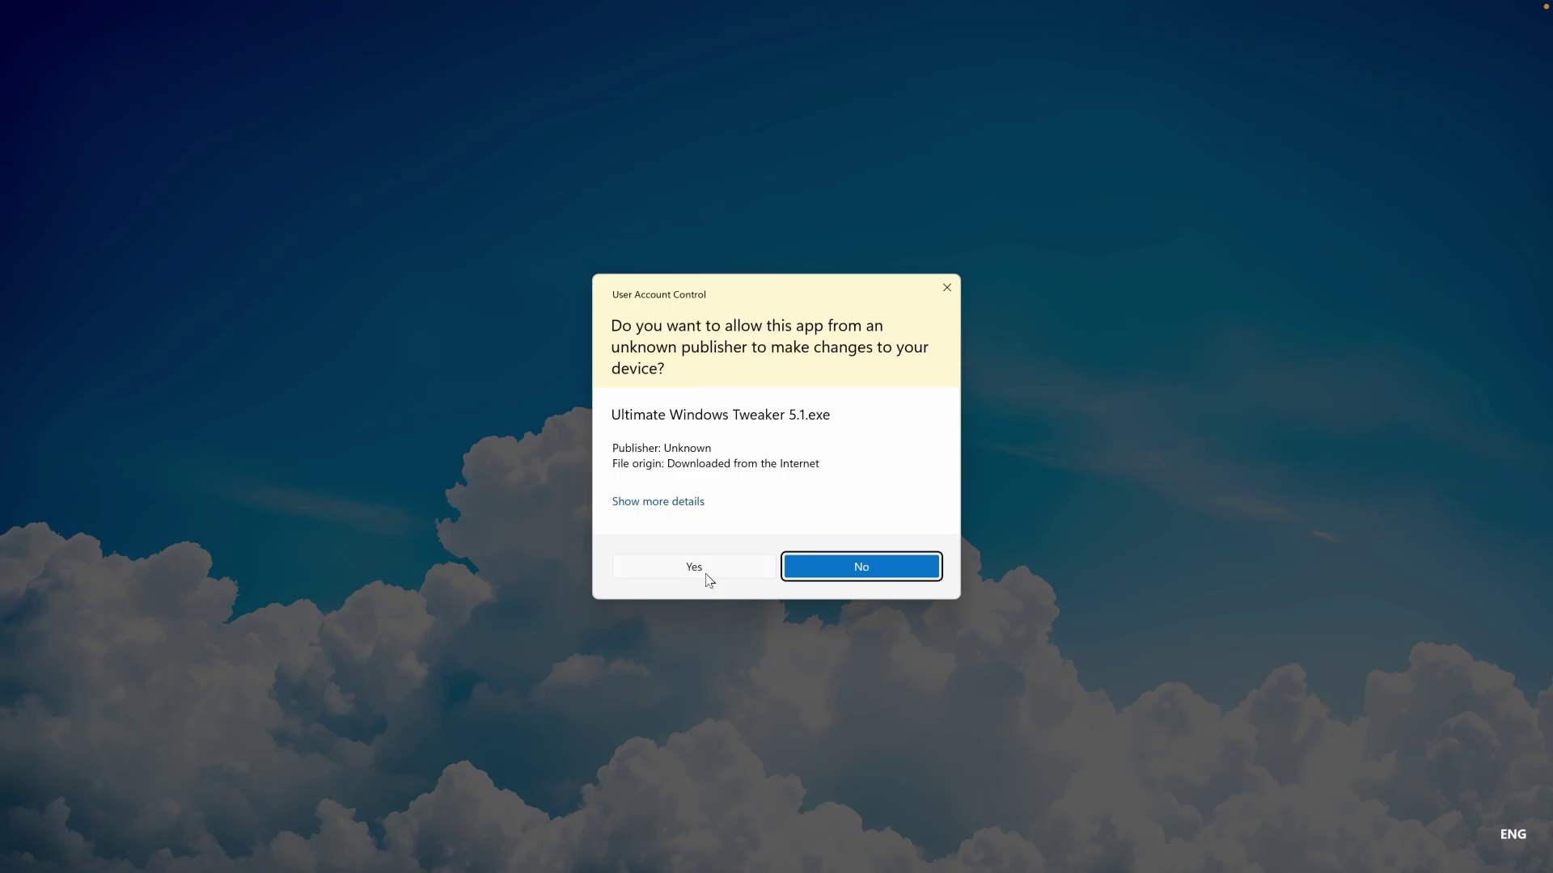
left_click(700, 568)
left_click(1144, 189)
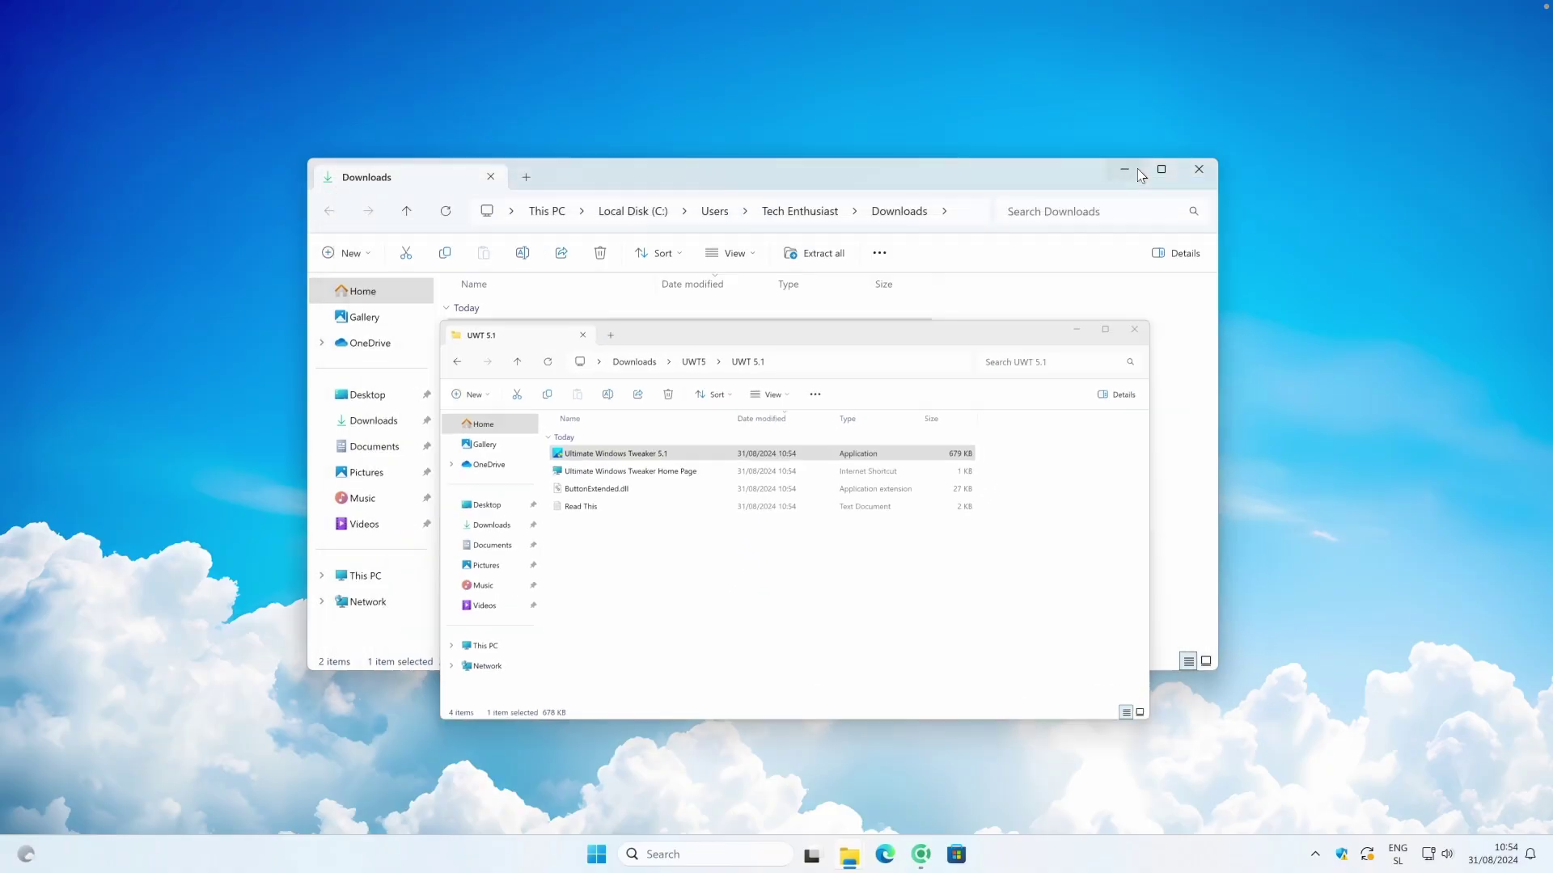
left_click(1125, 169)
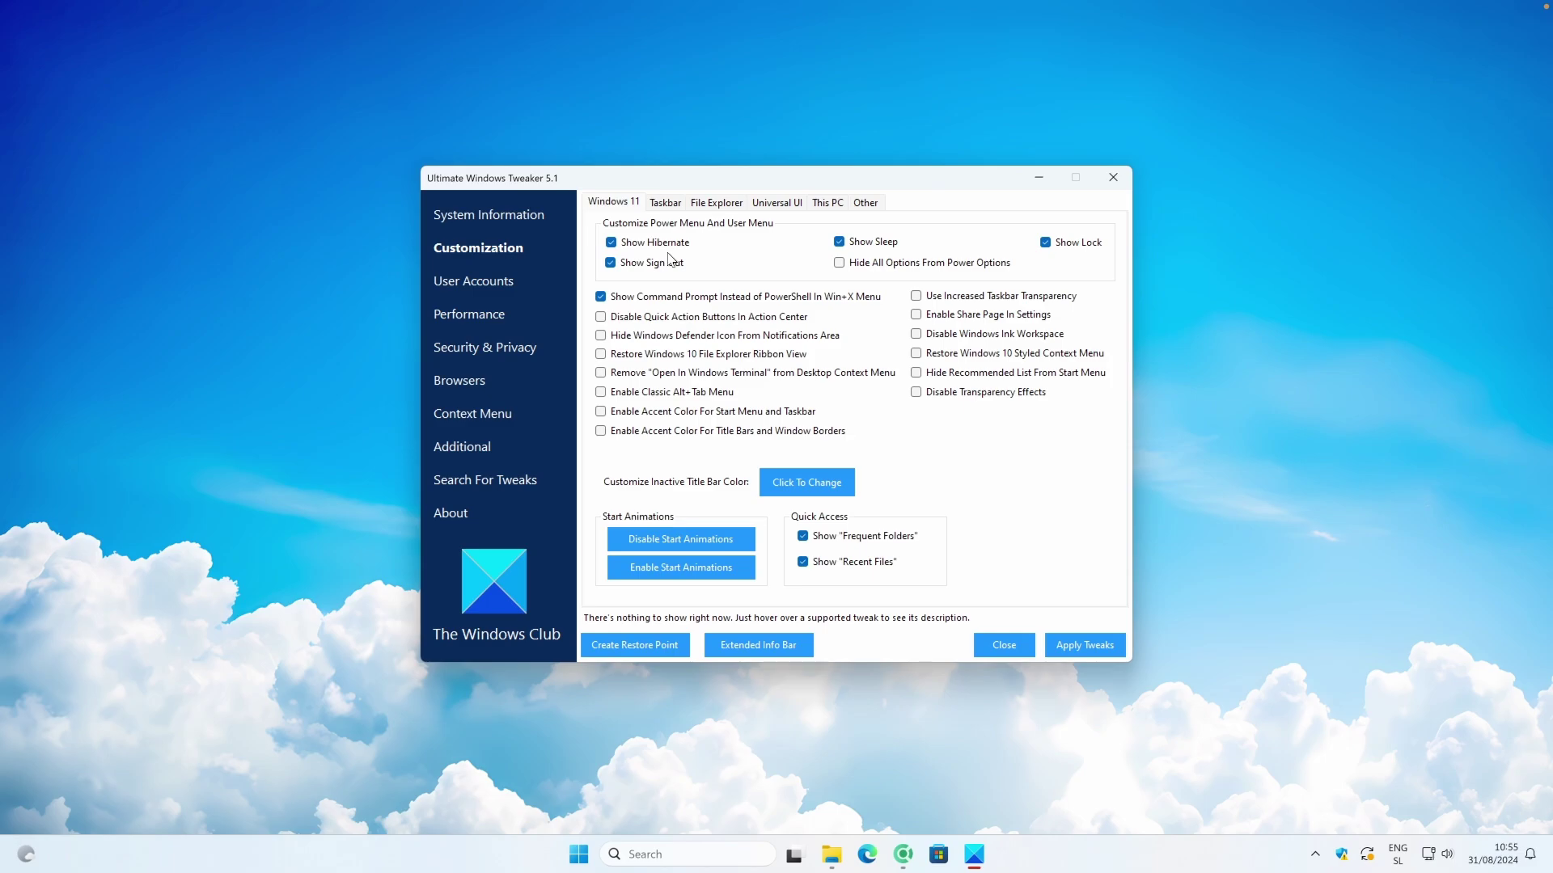
Check which power options the Start menu offers and return to the Customization settings
left_click(541, 294)
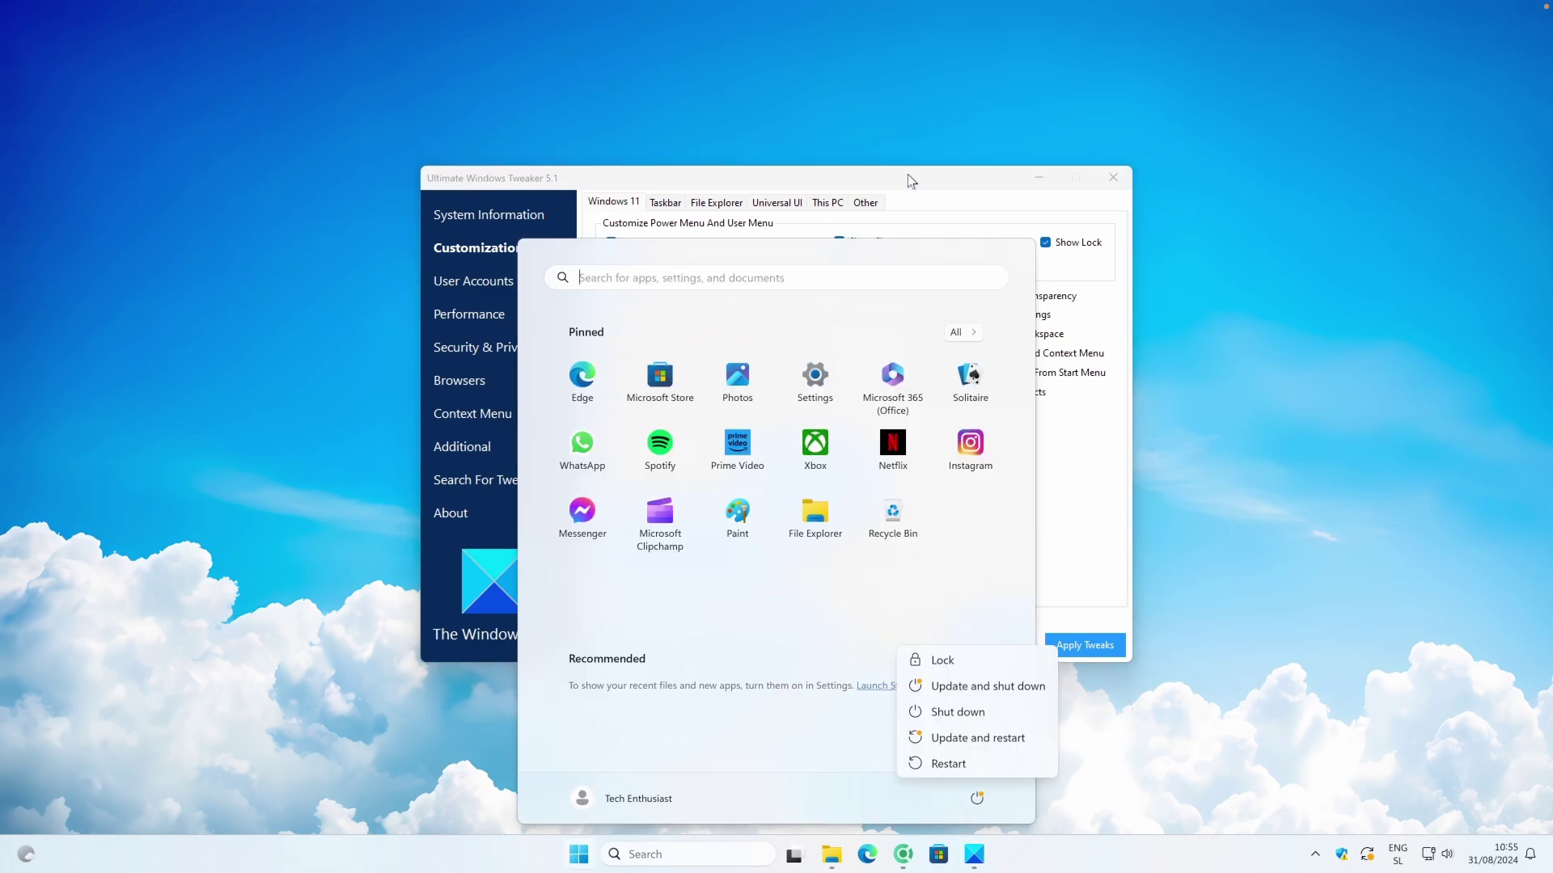
key("Escape")
left_click(901, 179)
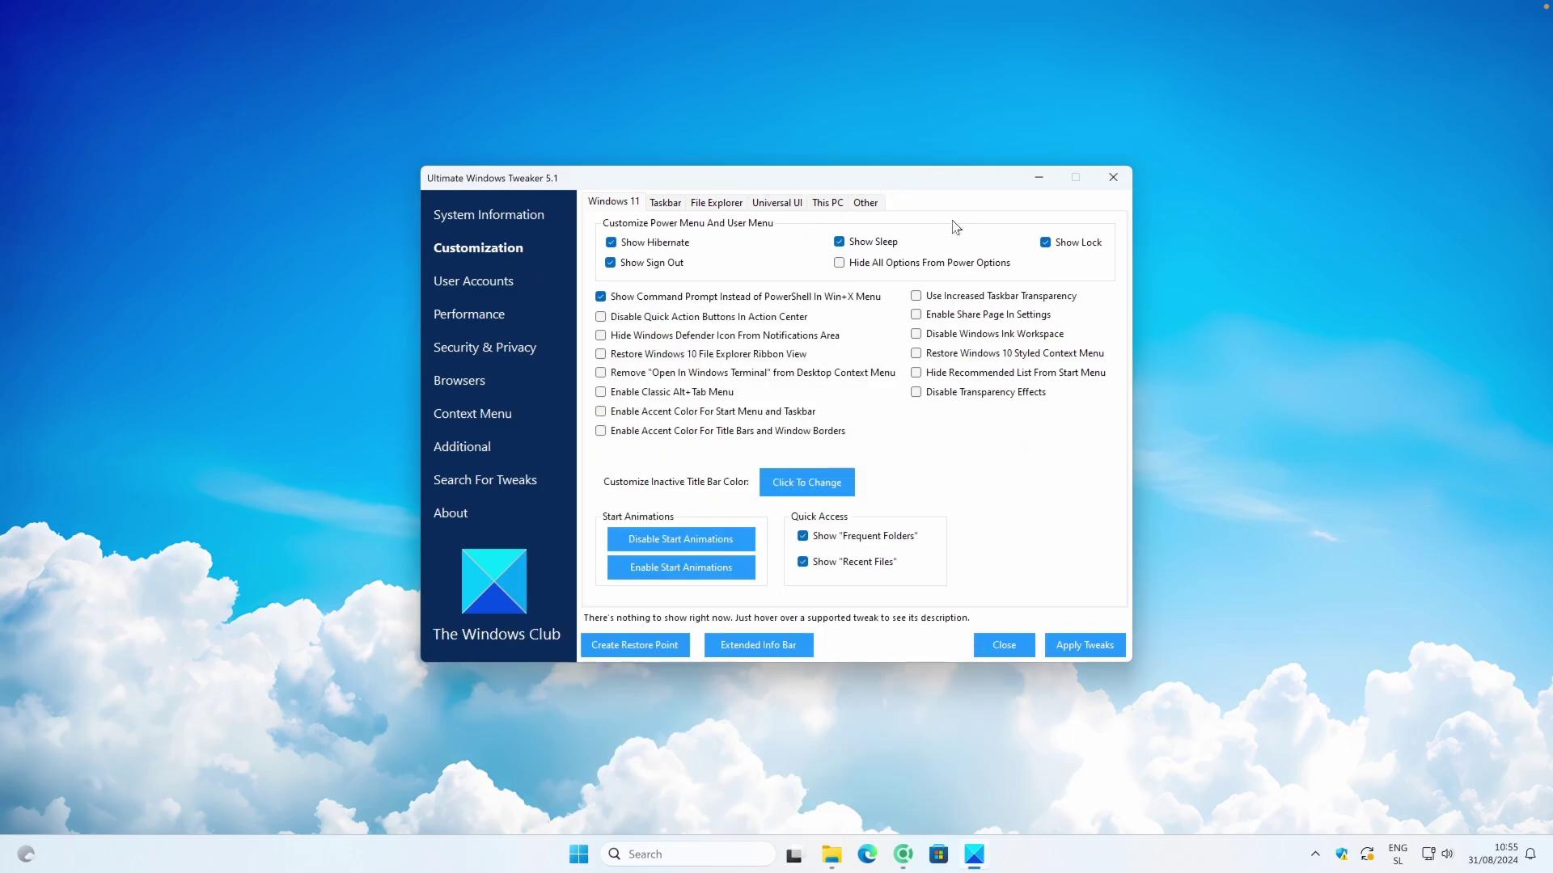
Turn off Show Sleep and Show Lock in the power menu customization and apply the tweaks
left_click(840, 246)
left_click(1054, 246)
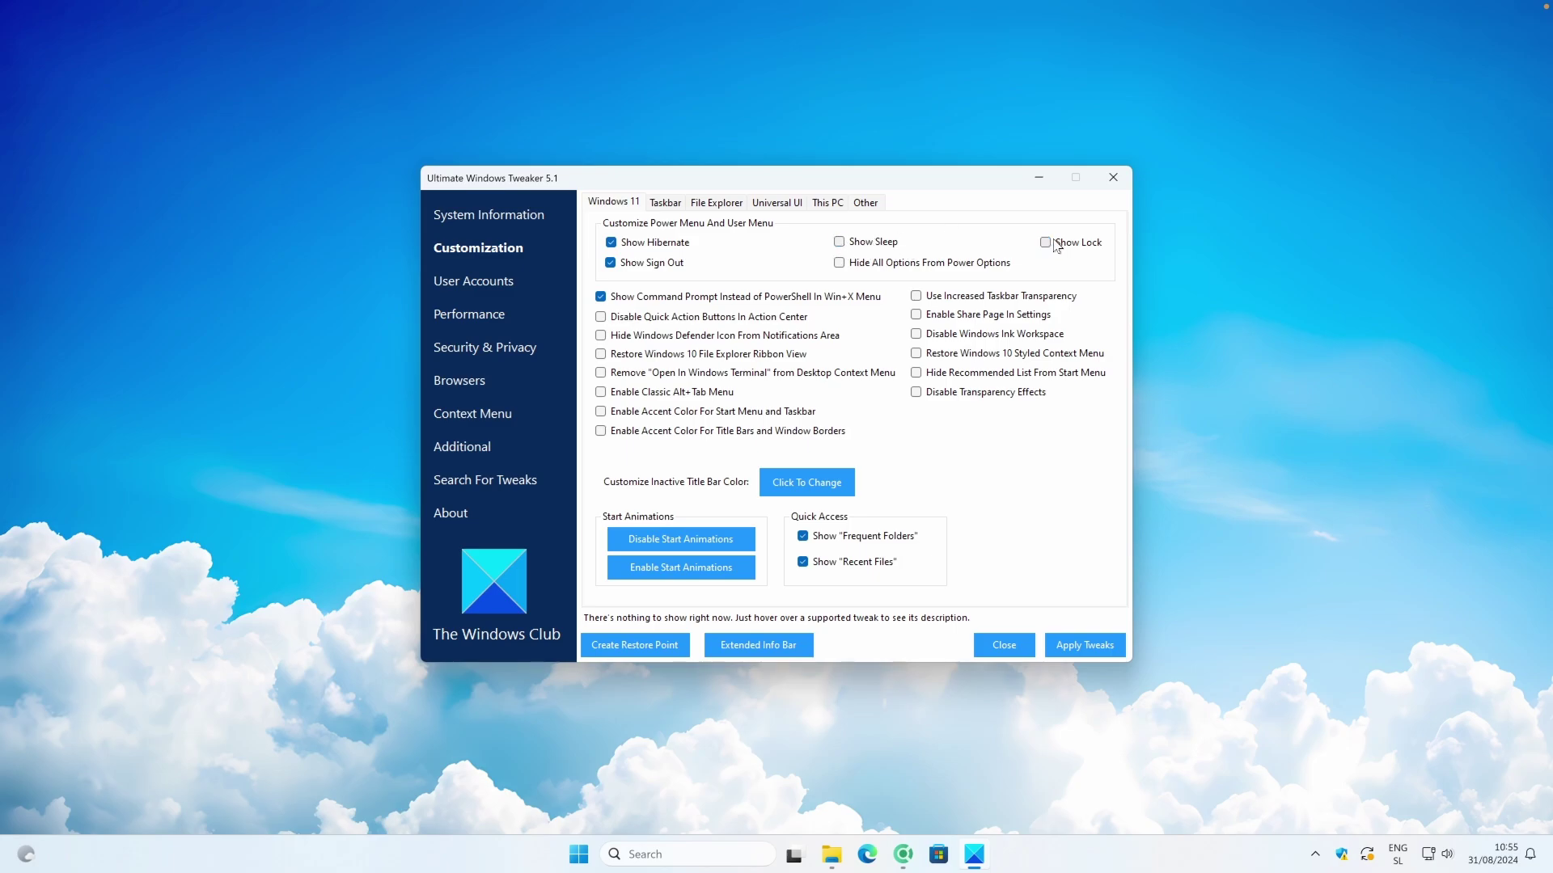
left_click(1089, 653)
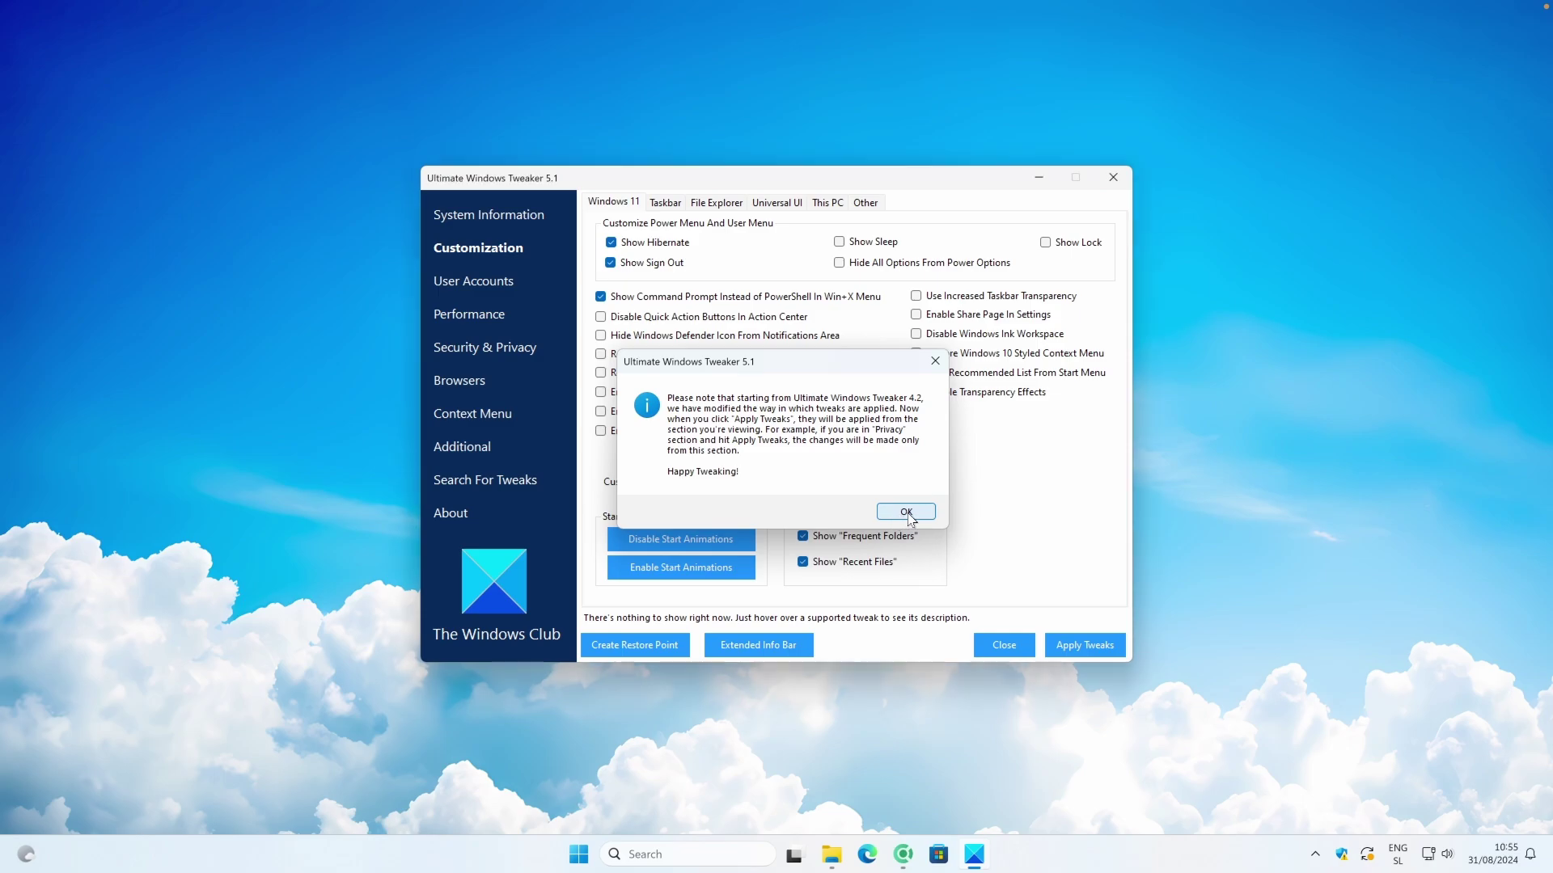
left_click(907, 512)
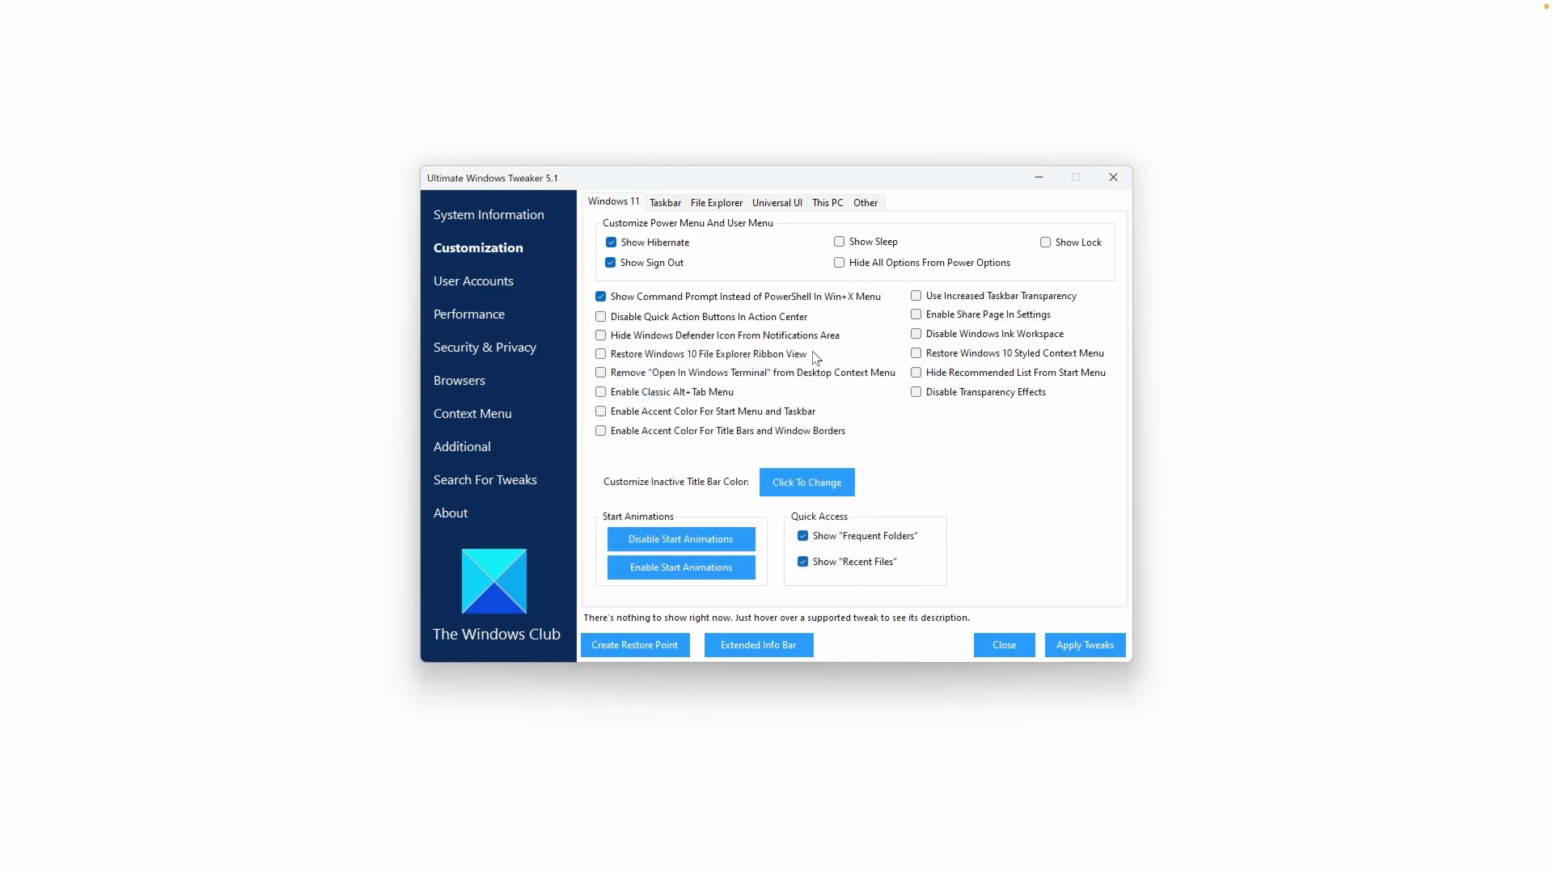
Check the Start menu's power options again after applying the tweaks and close the menu
key("super")
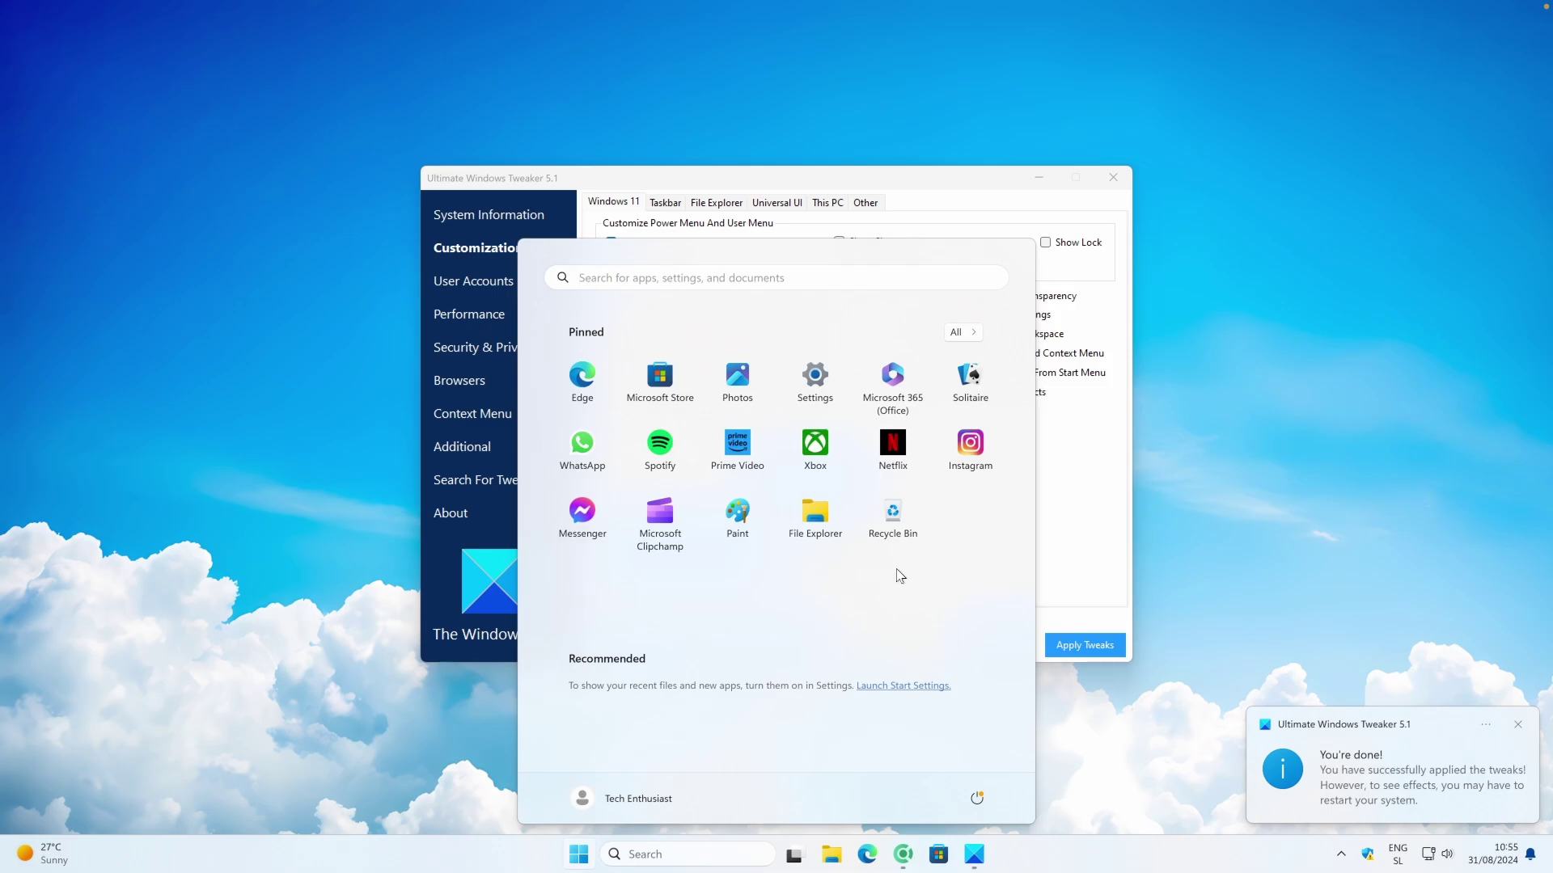
left_click(977, 799)
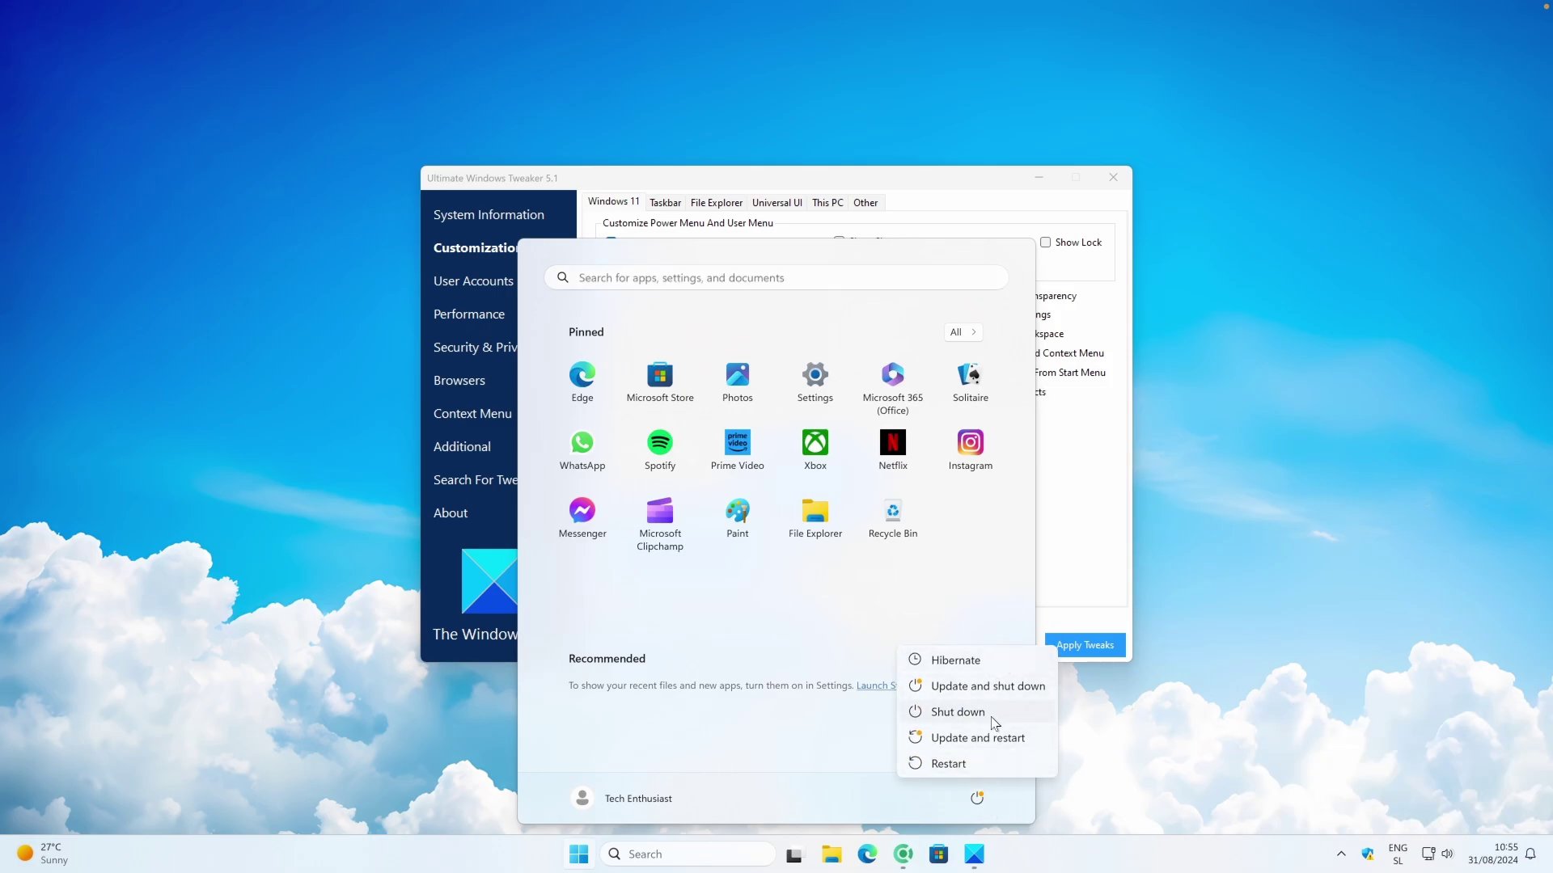
key("Escape")
left_click(1072, 520)
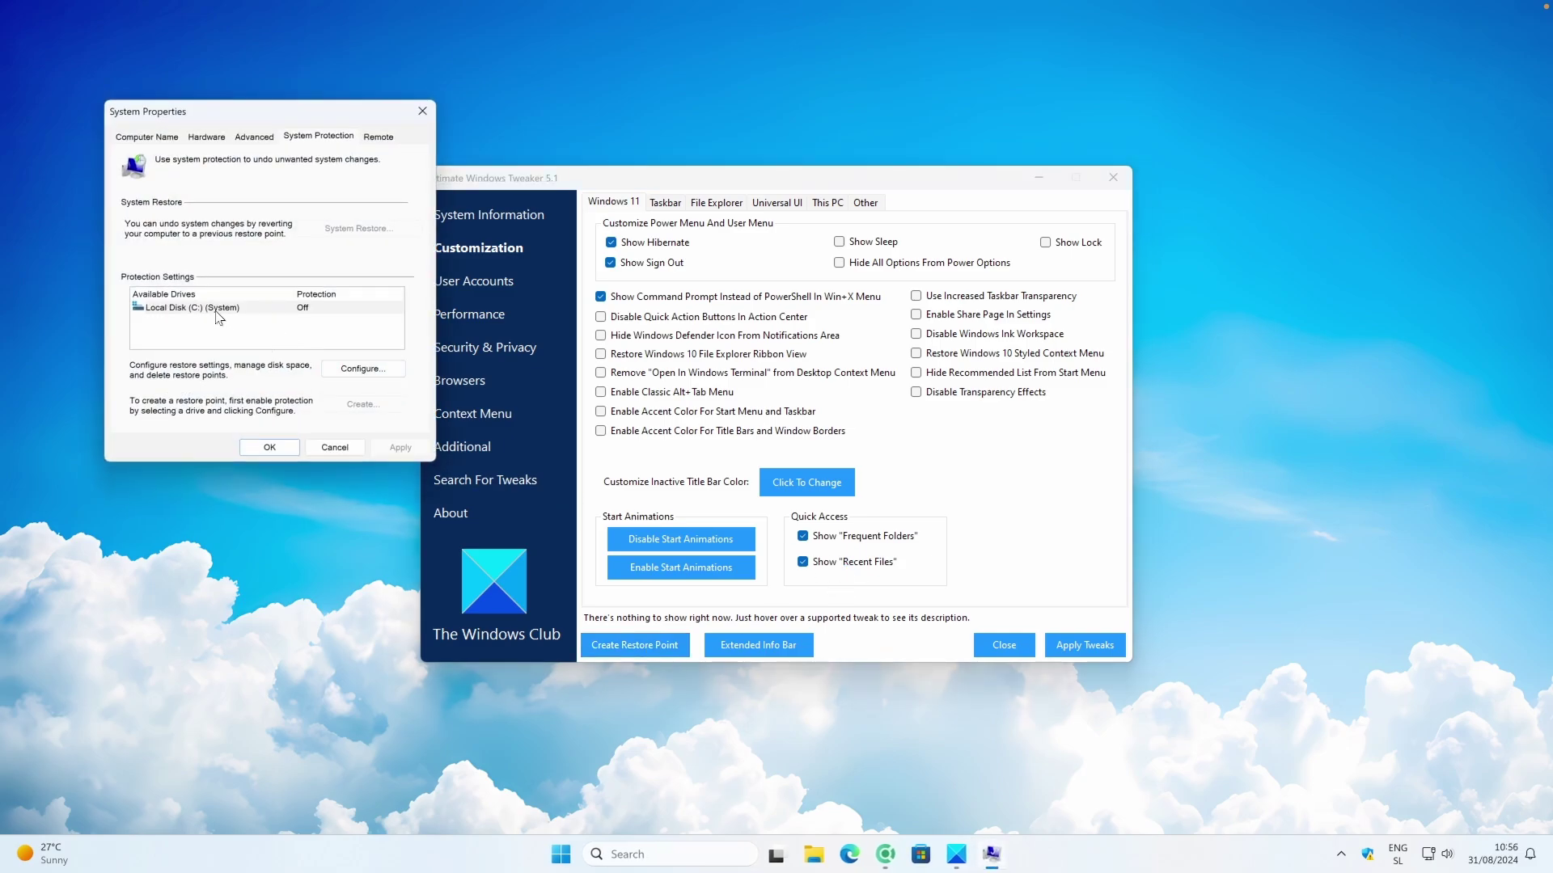
Look at the system protection entry for Local Disk (C:) and close System Properties
left_click(216, 309)
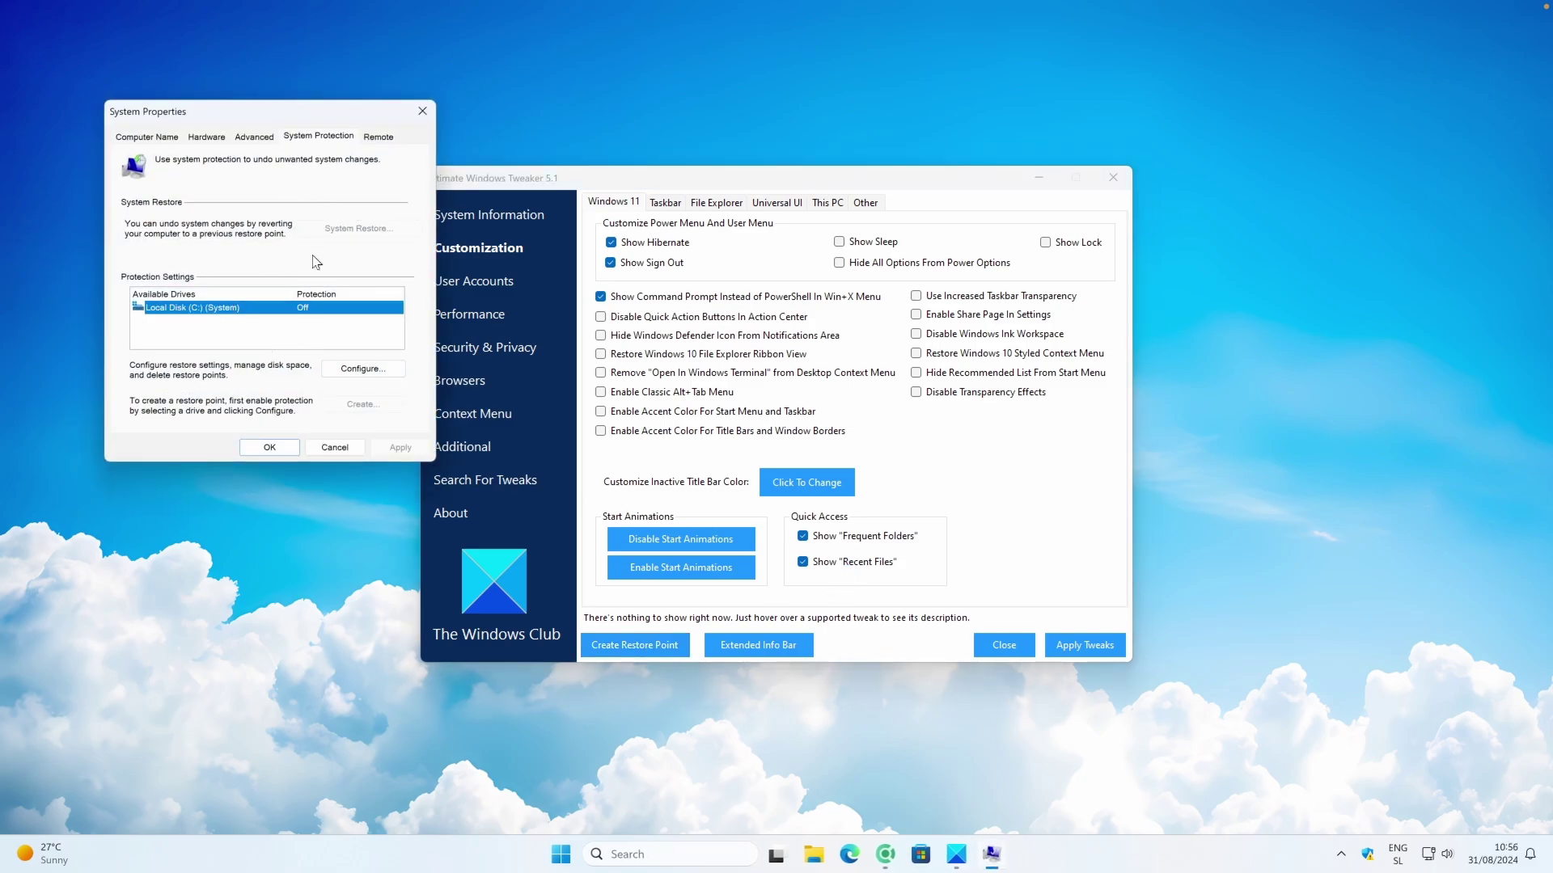
left_click(422, 112)
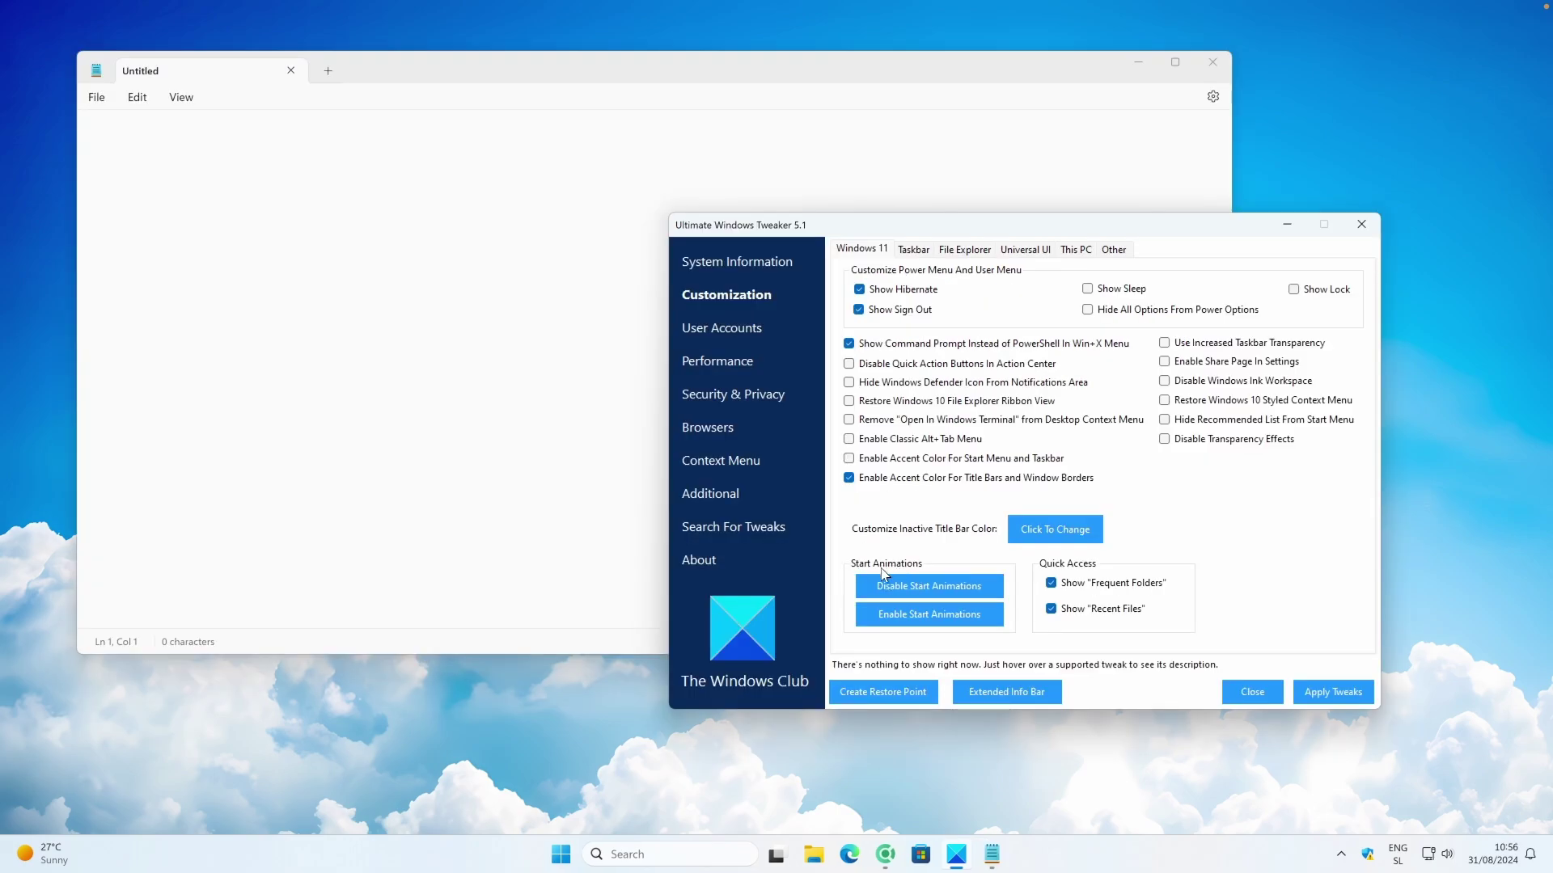
Disable the Start animations and dismiss the tweaker's notification
left_click(942, 593)
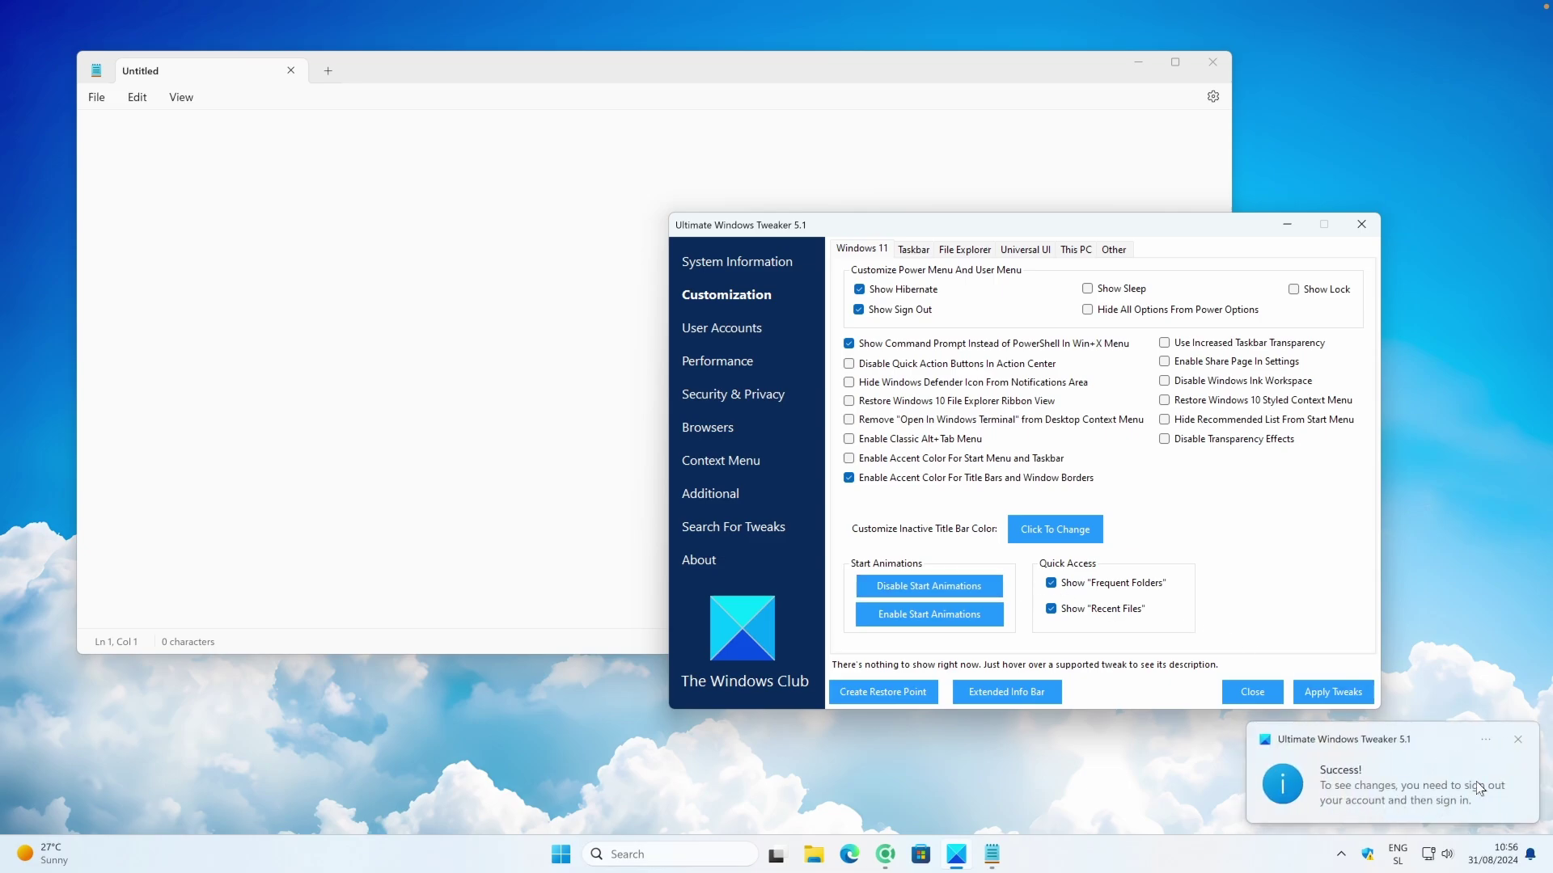
left_click(1519, 740)
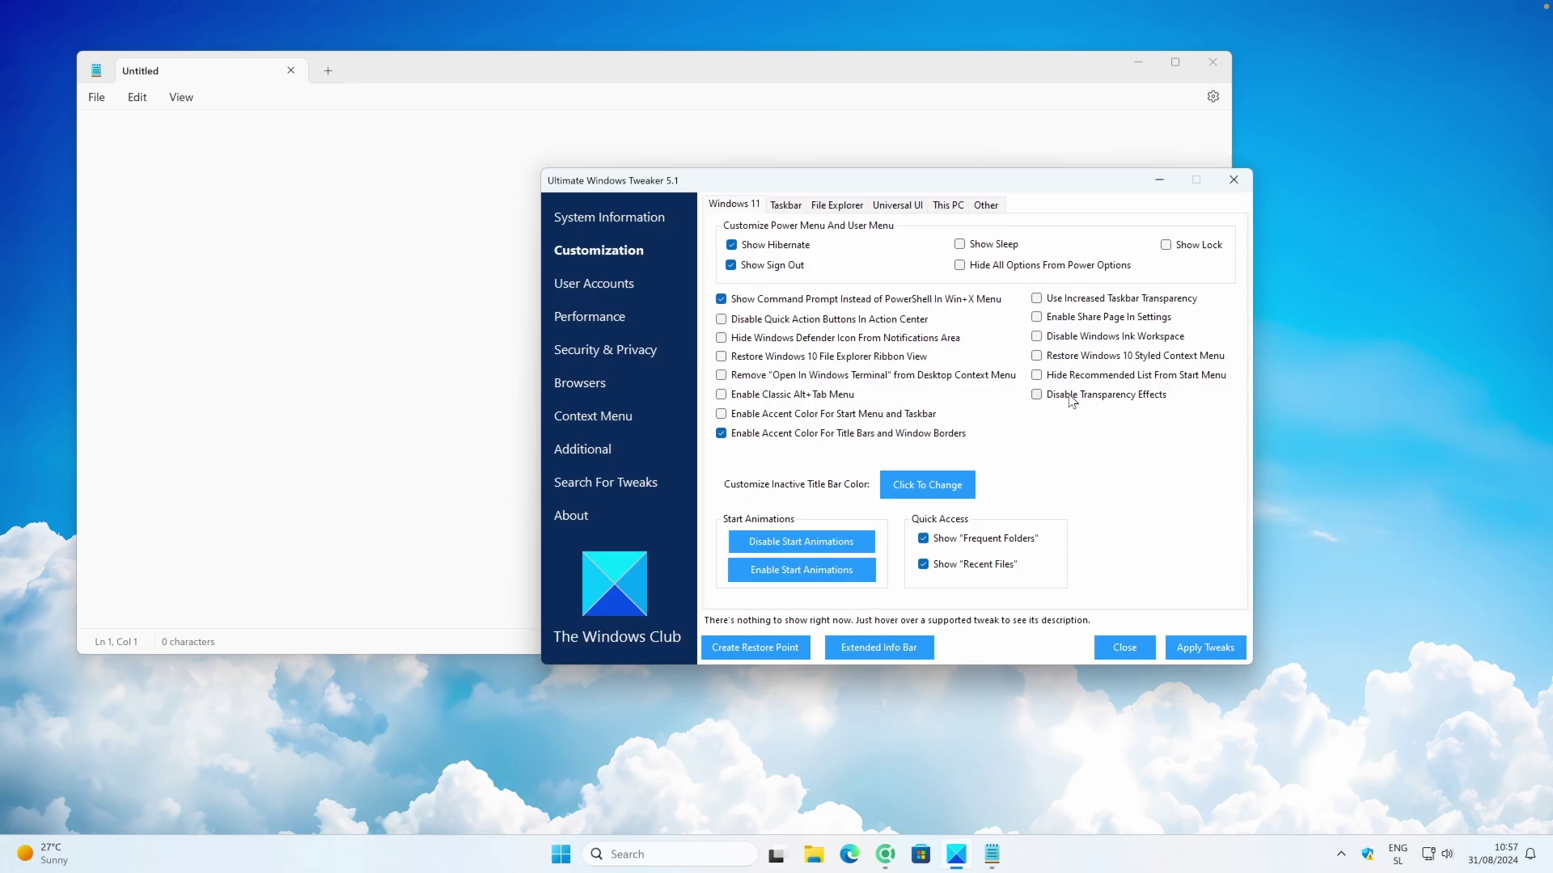
Open the Taskbar tweaks of the Customization section
left_click(1072, 402)
left_click(1205, 647)
left_click(786, 207)
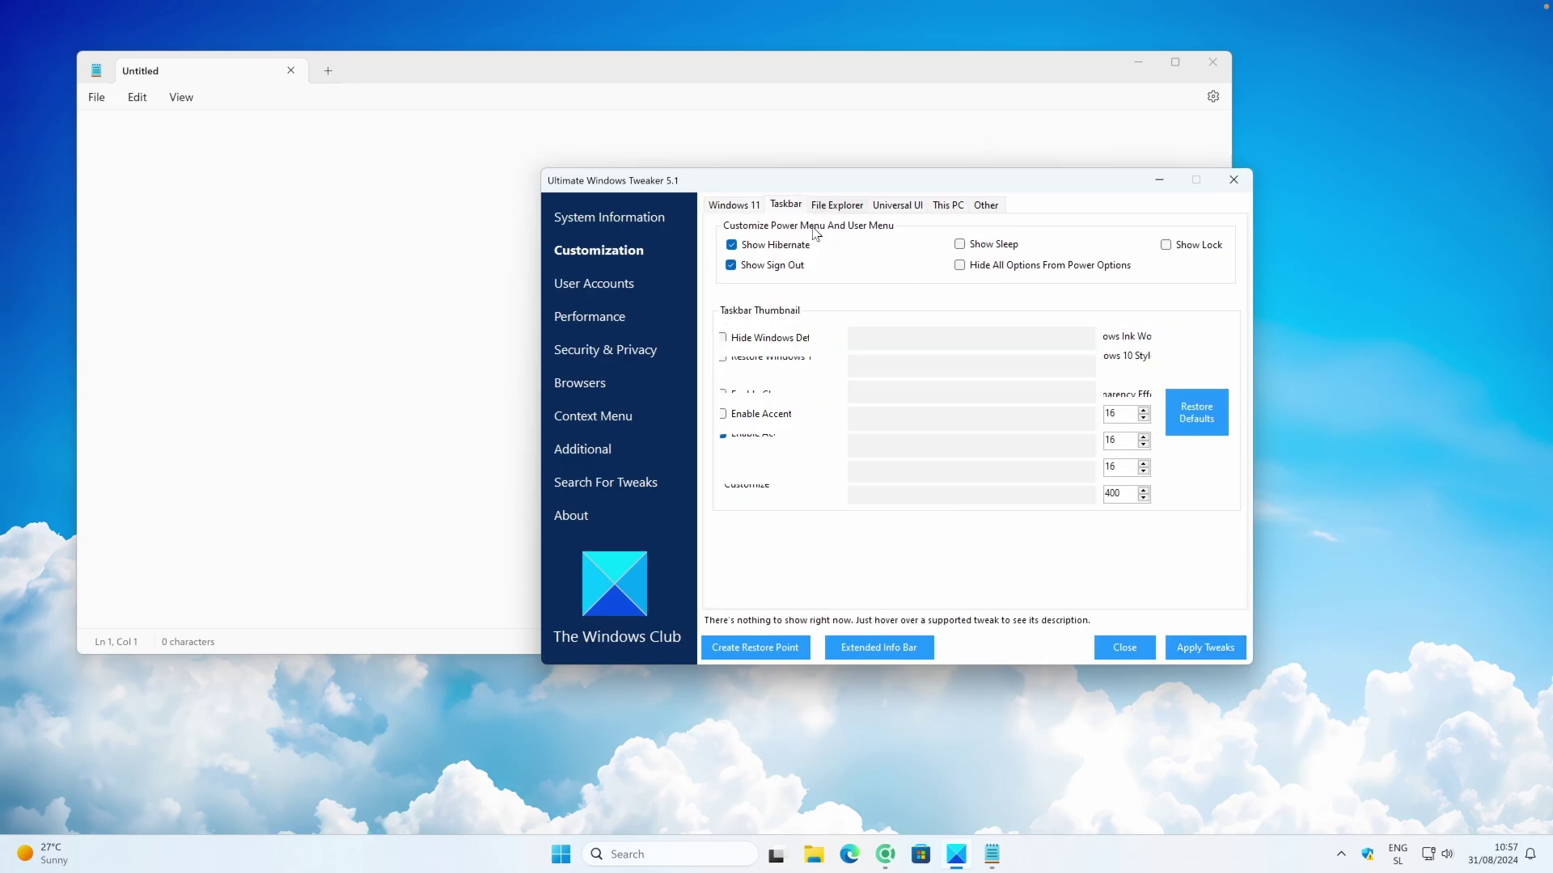
Remove the "Show Hidden Icons" arrow button from the taskbar and apply the tweak
mouse_move(777, 247)
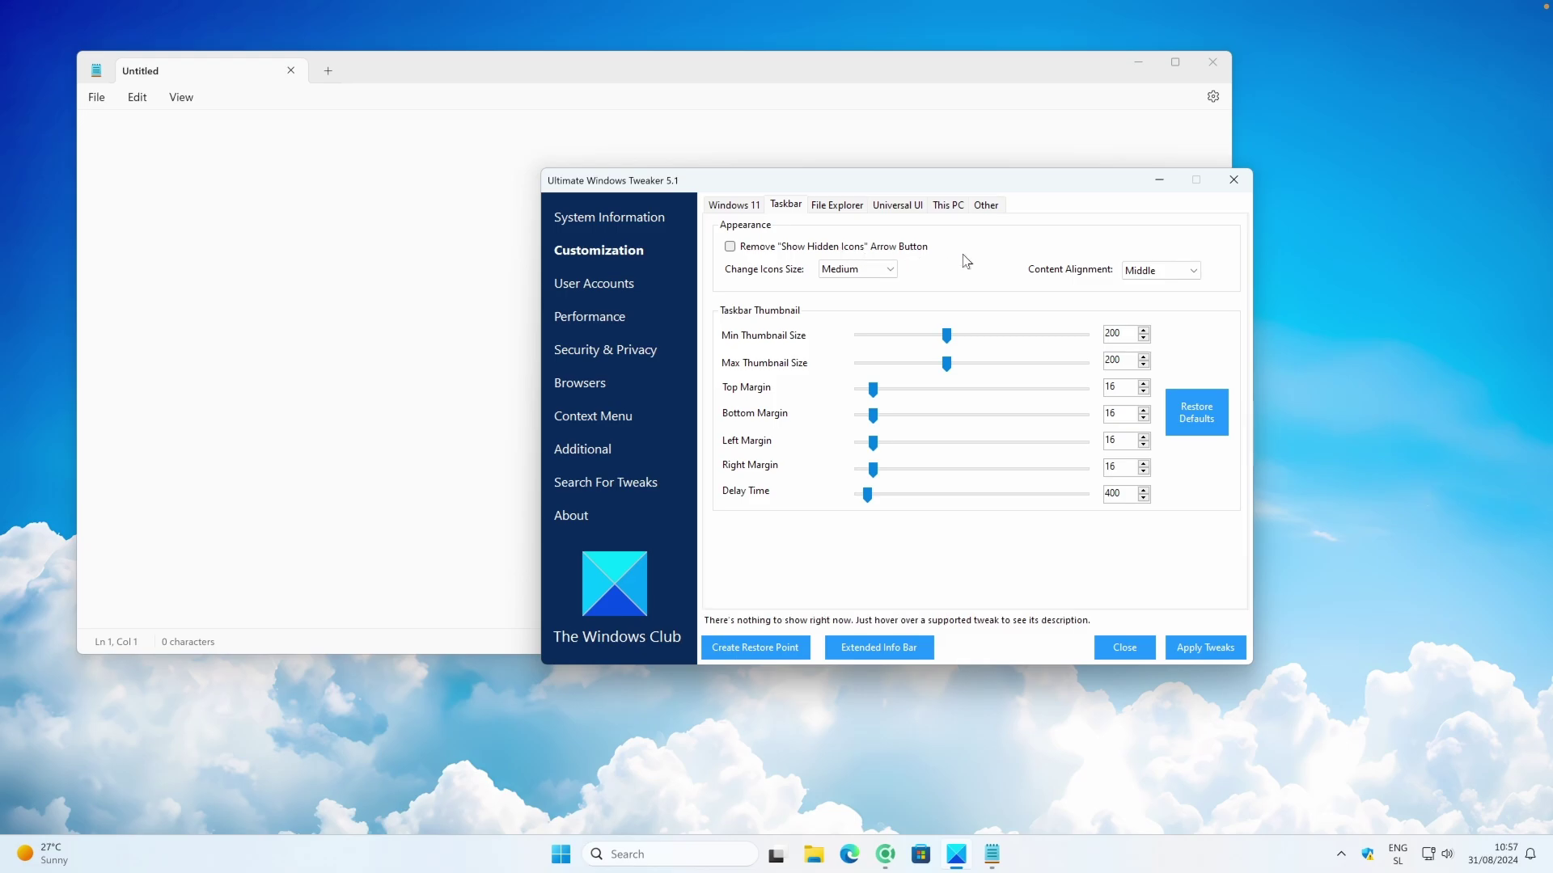
left_click(729, 246)
left_click(1207, 647)
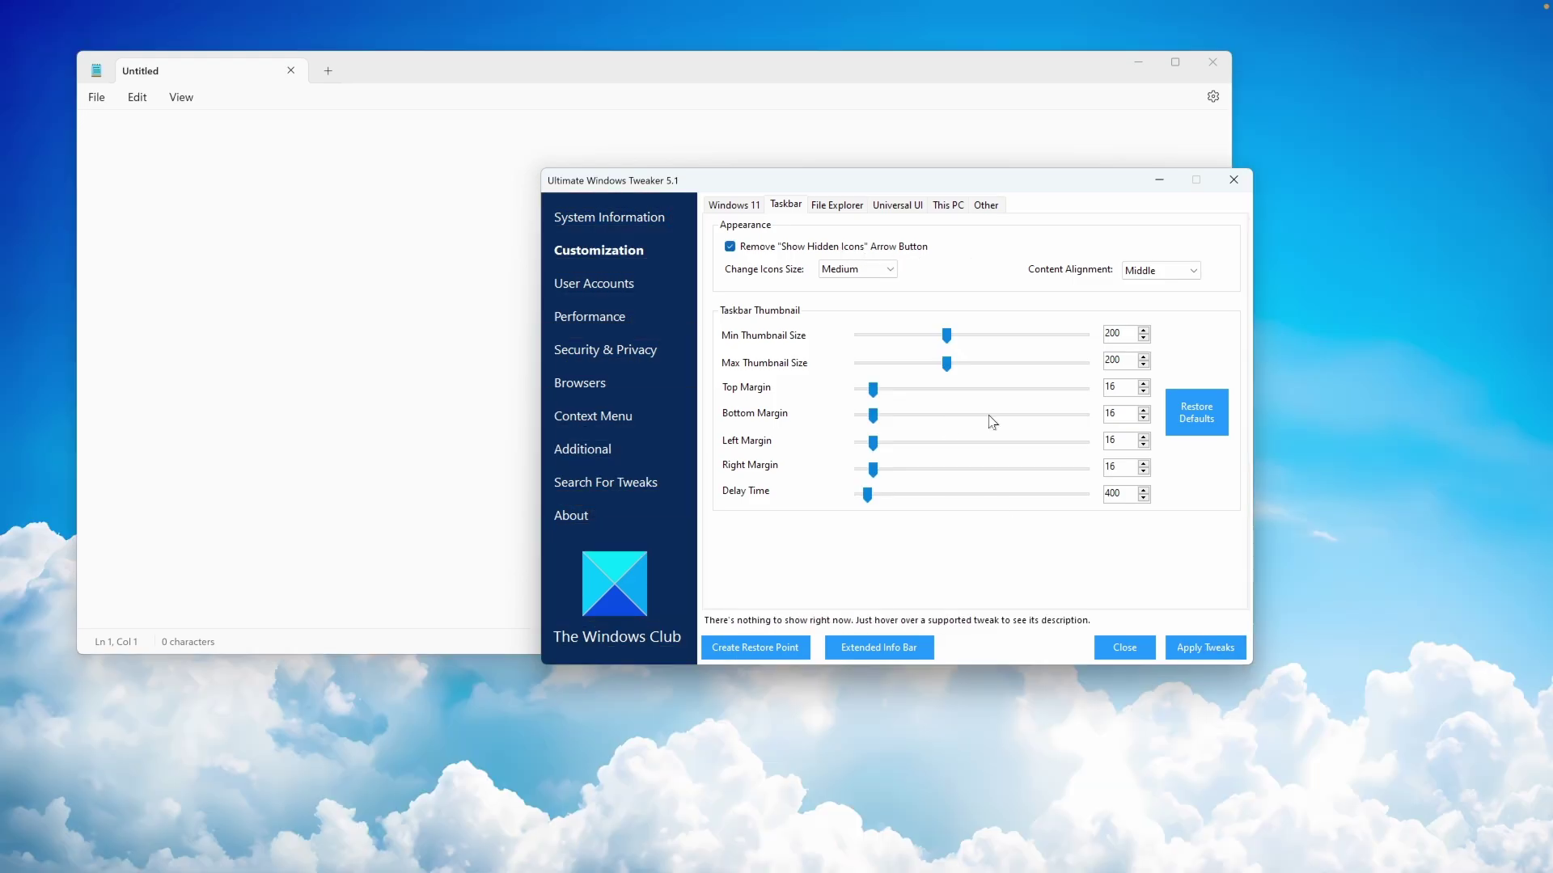
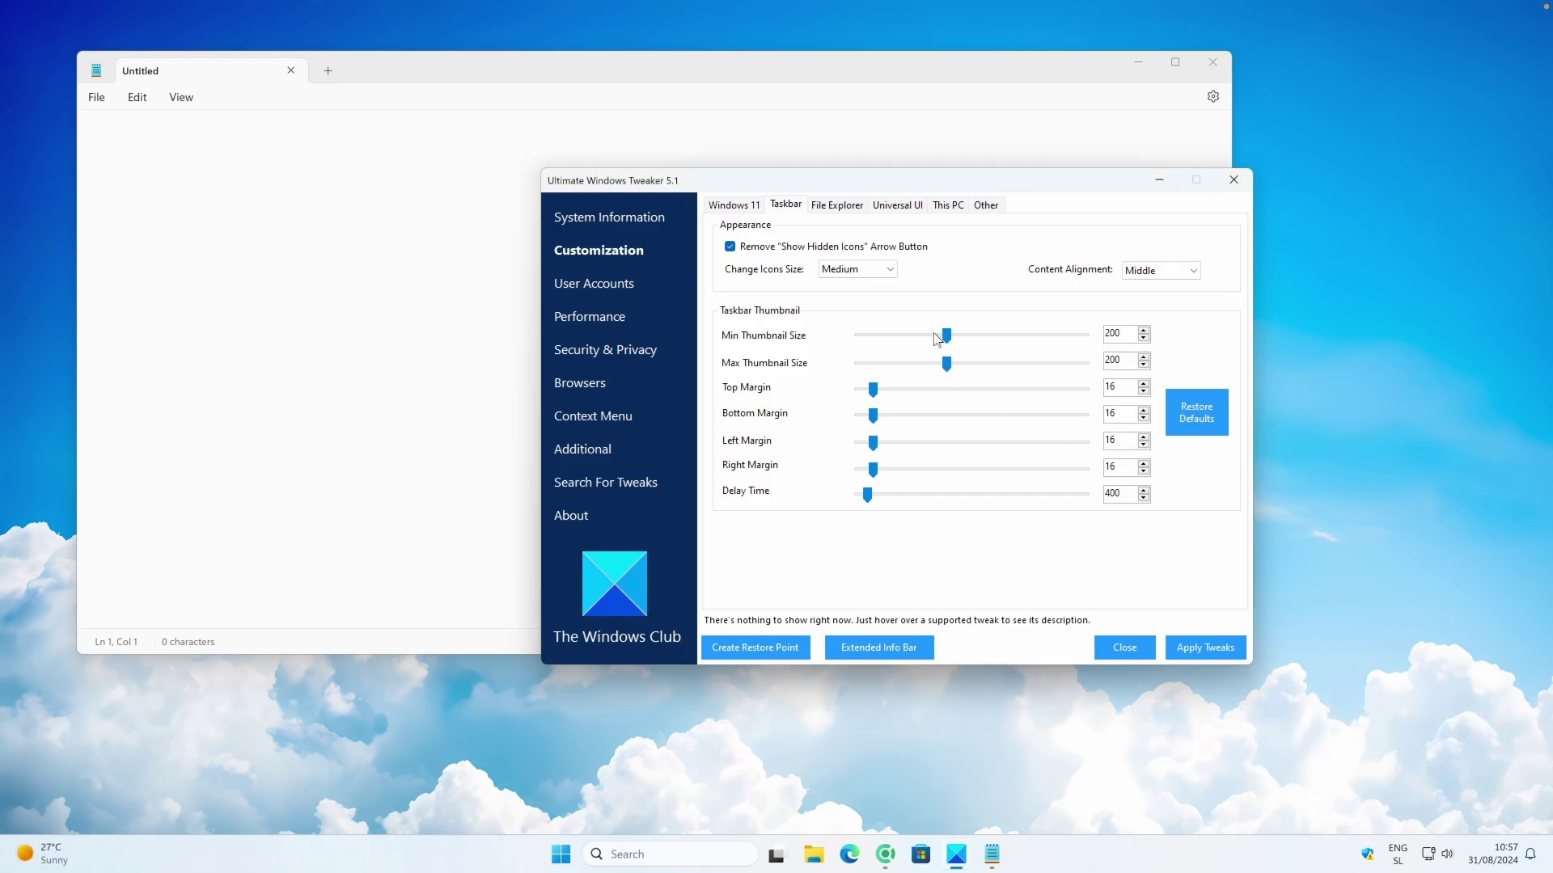
Enable Disable Lock Screen and Disable Login Screen Blur Effect in the Universal UI tweaks
left_click(837, 204)
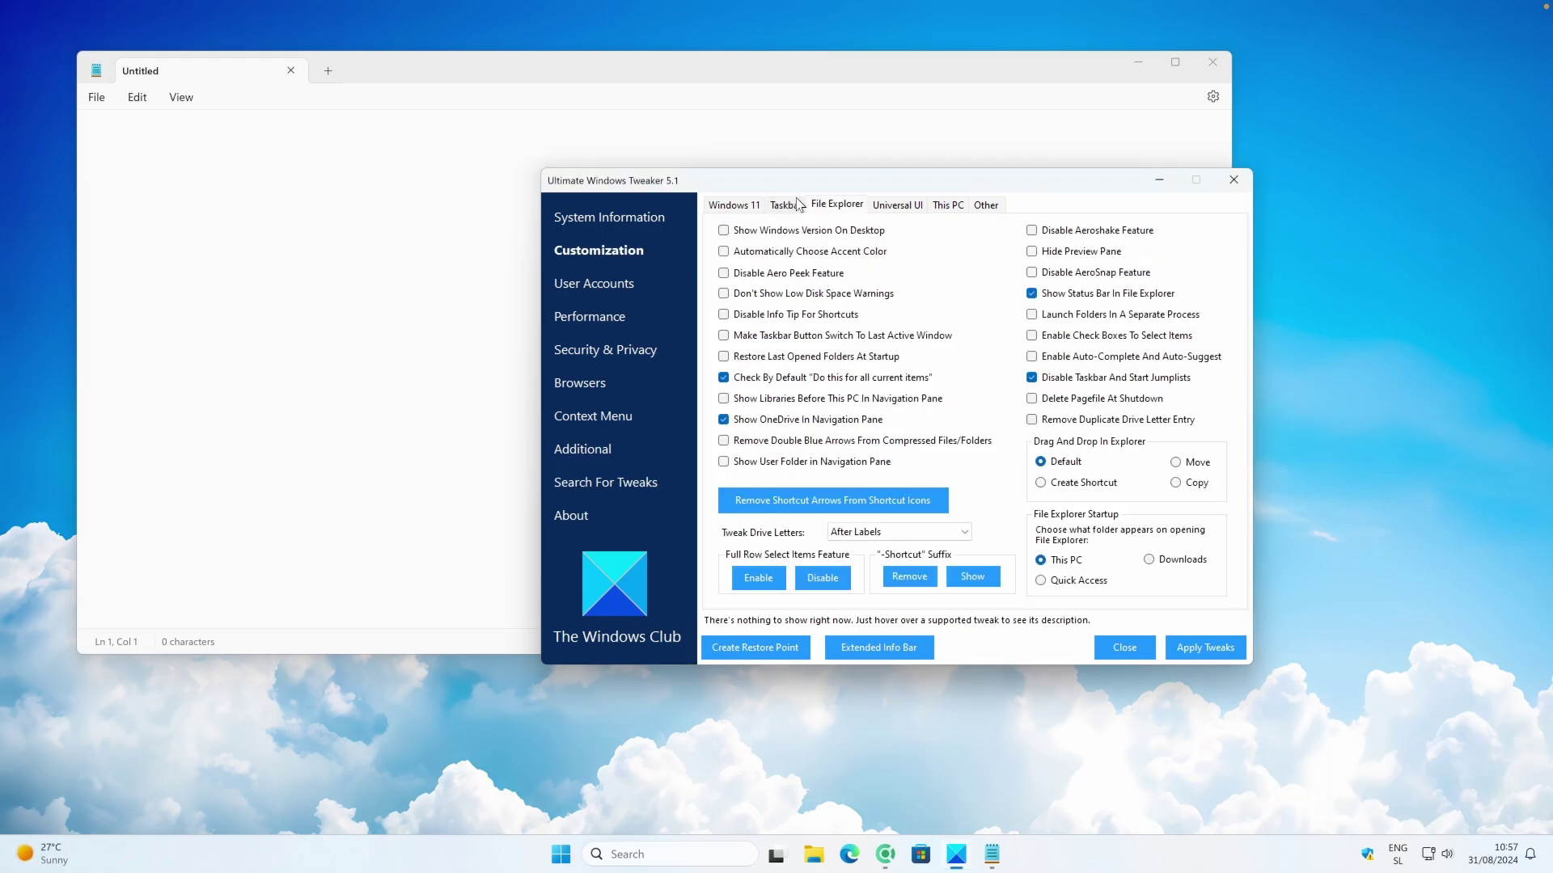
mouse_move(760, 237)
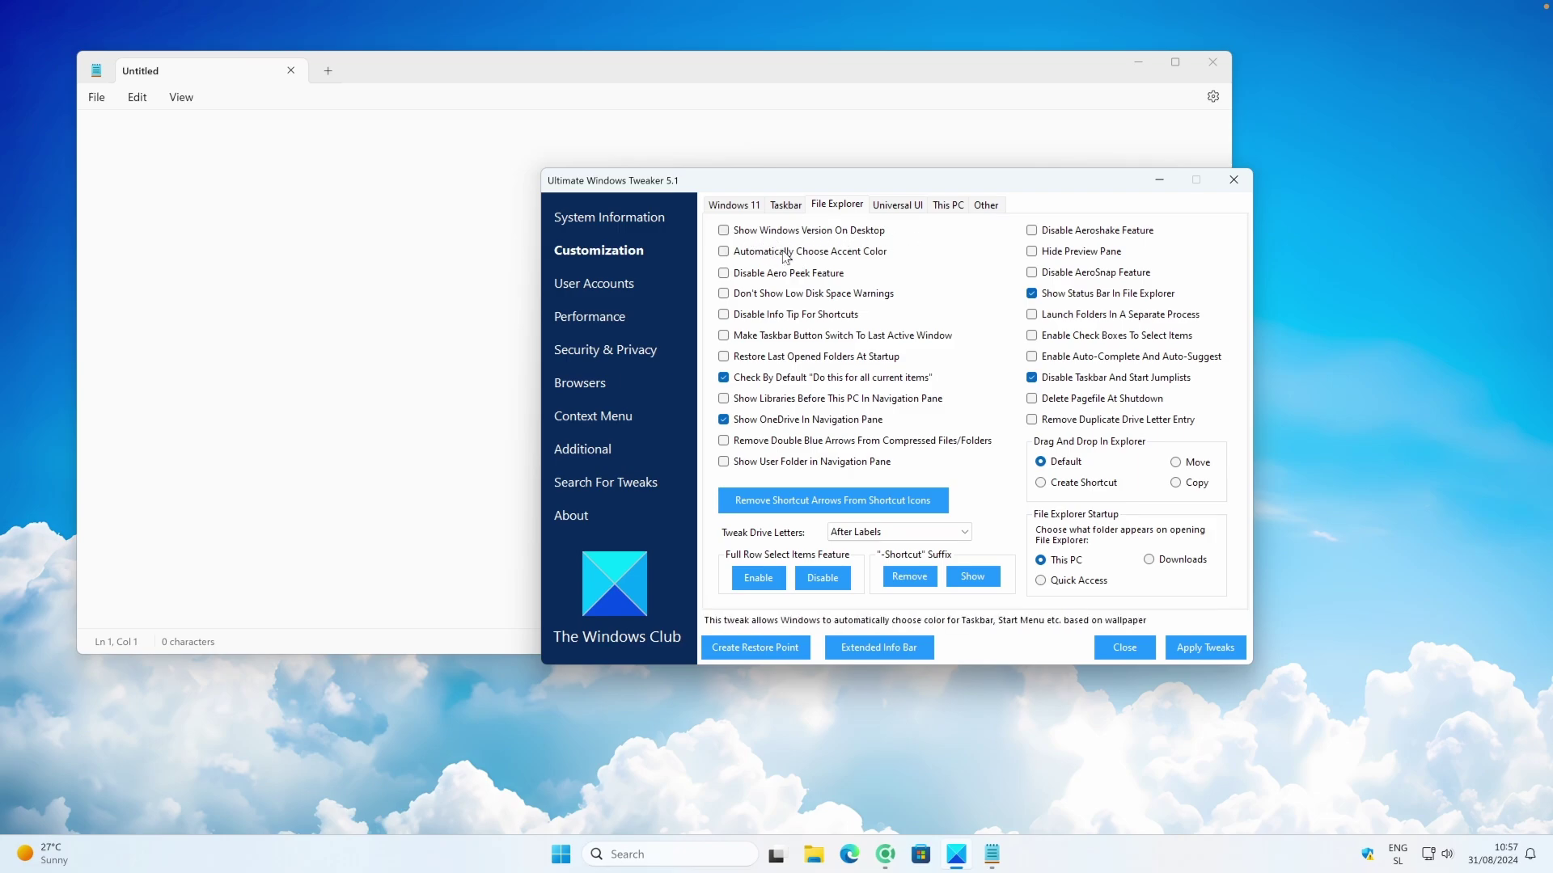
left_click(898, 205)
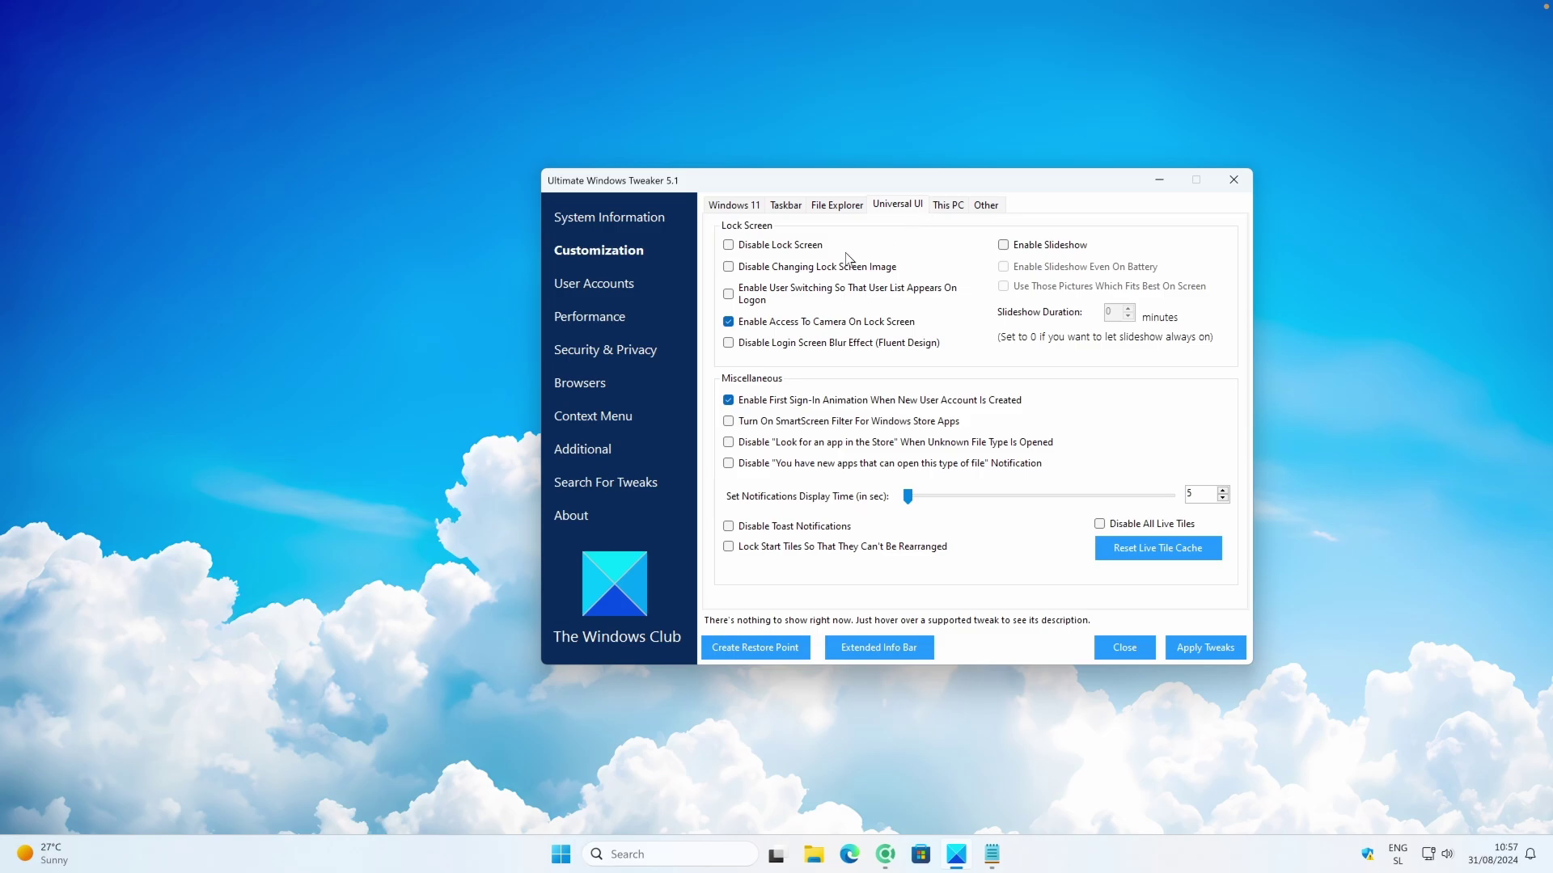
left_click(758, 246)
left_click(871, 344)
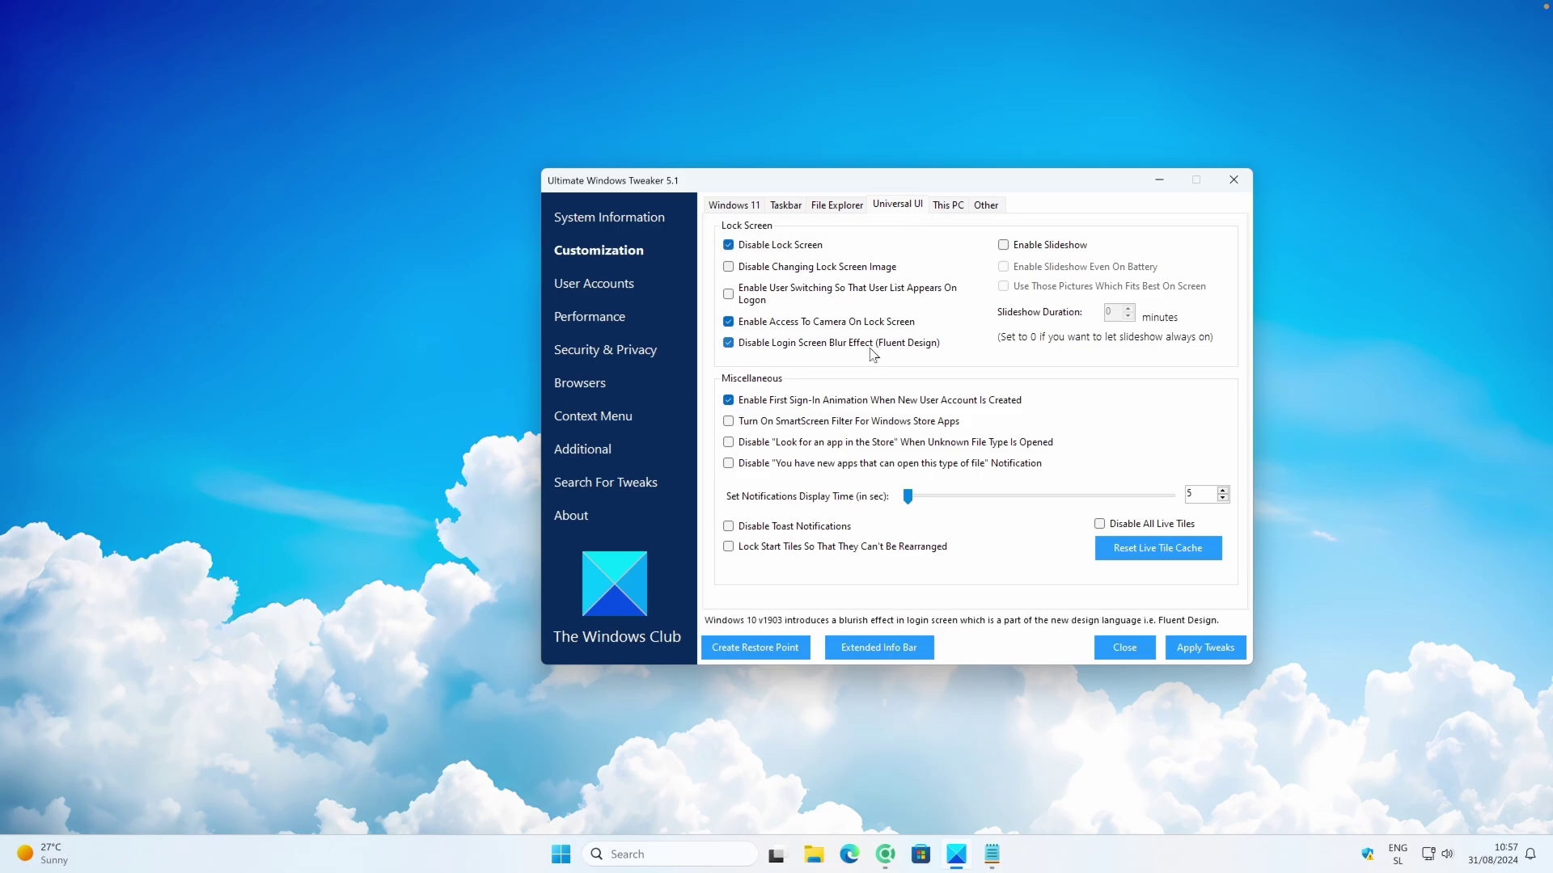
Fill in the User Accounts logon message with the title "SUBSCRIBE!" and the text "SDVSDVSVSVSDV"
left_click(948, 204)
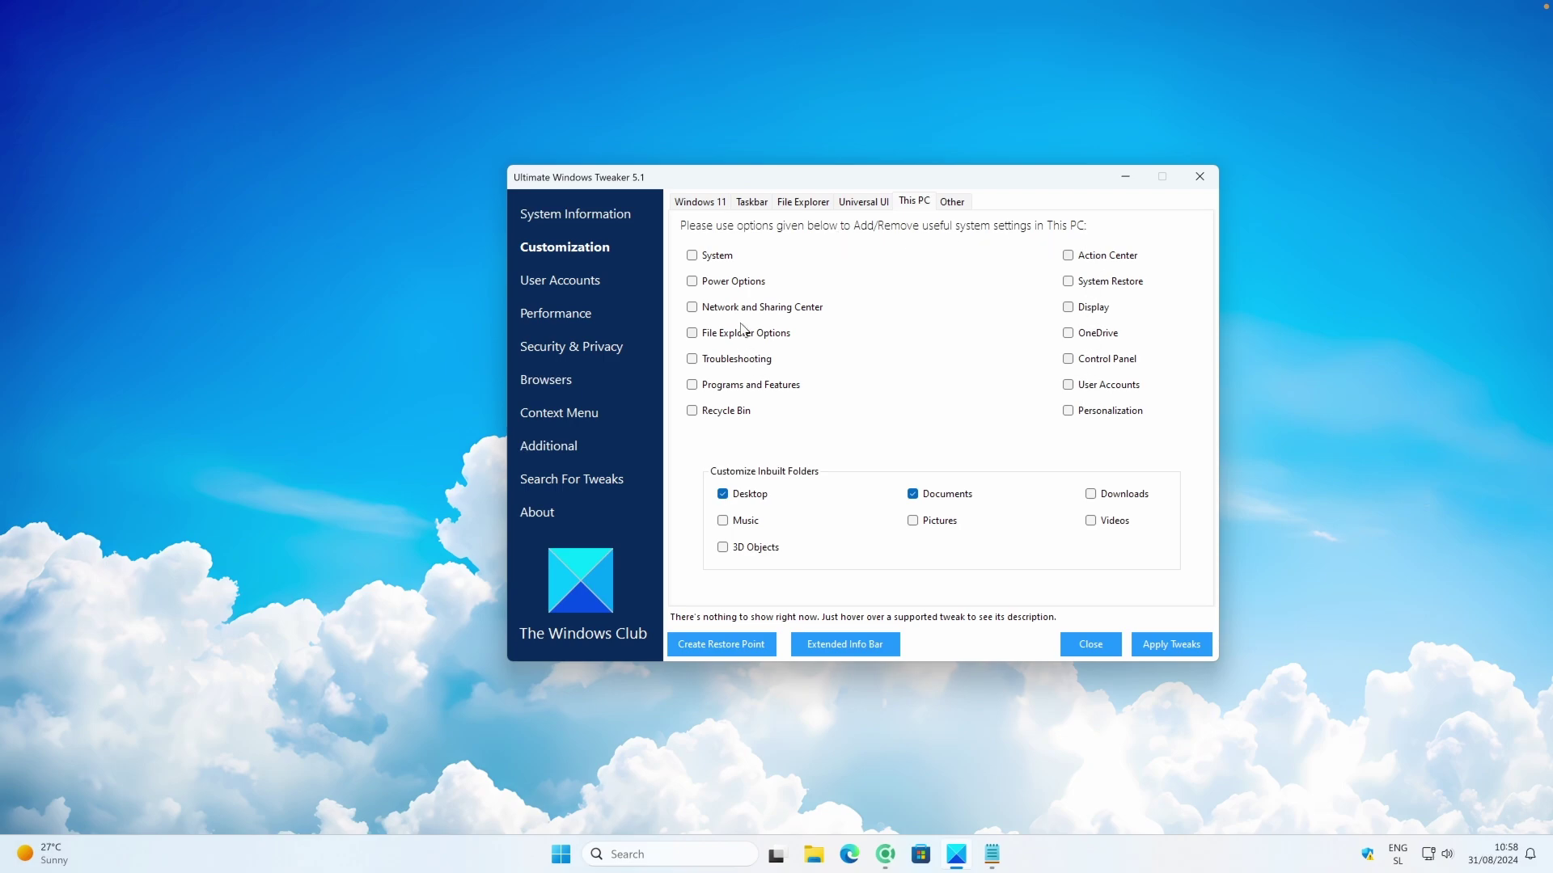
left_click(951, 201)
left_click(533, 288)
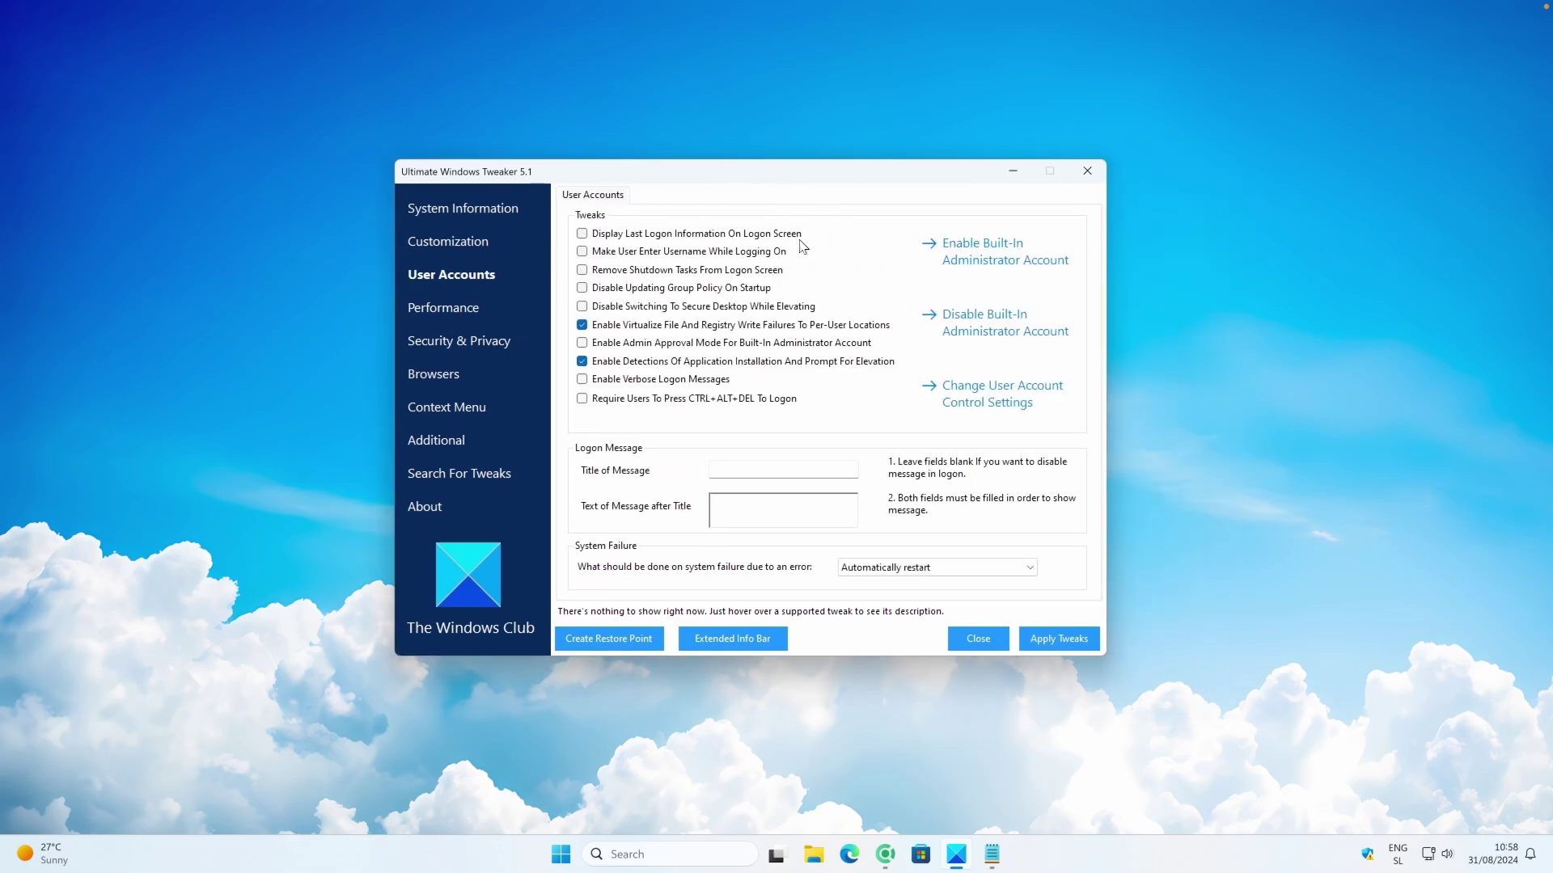
mouse_move(628, 240)
left_click(753, 473)
key("Caps_Lock")
type("SUBSCRIBE!")
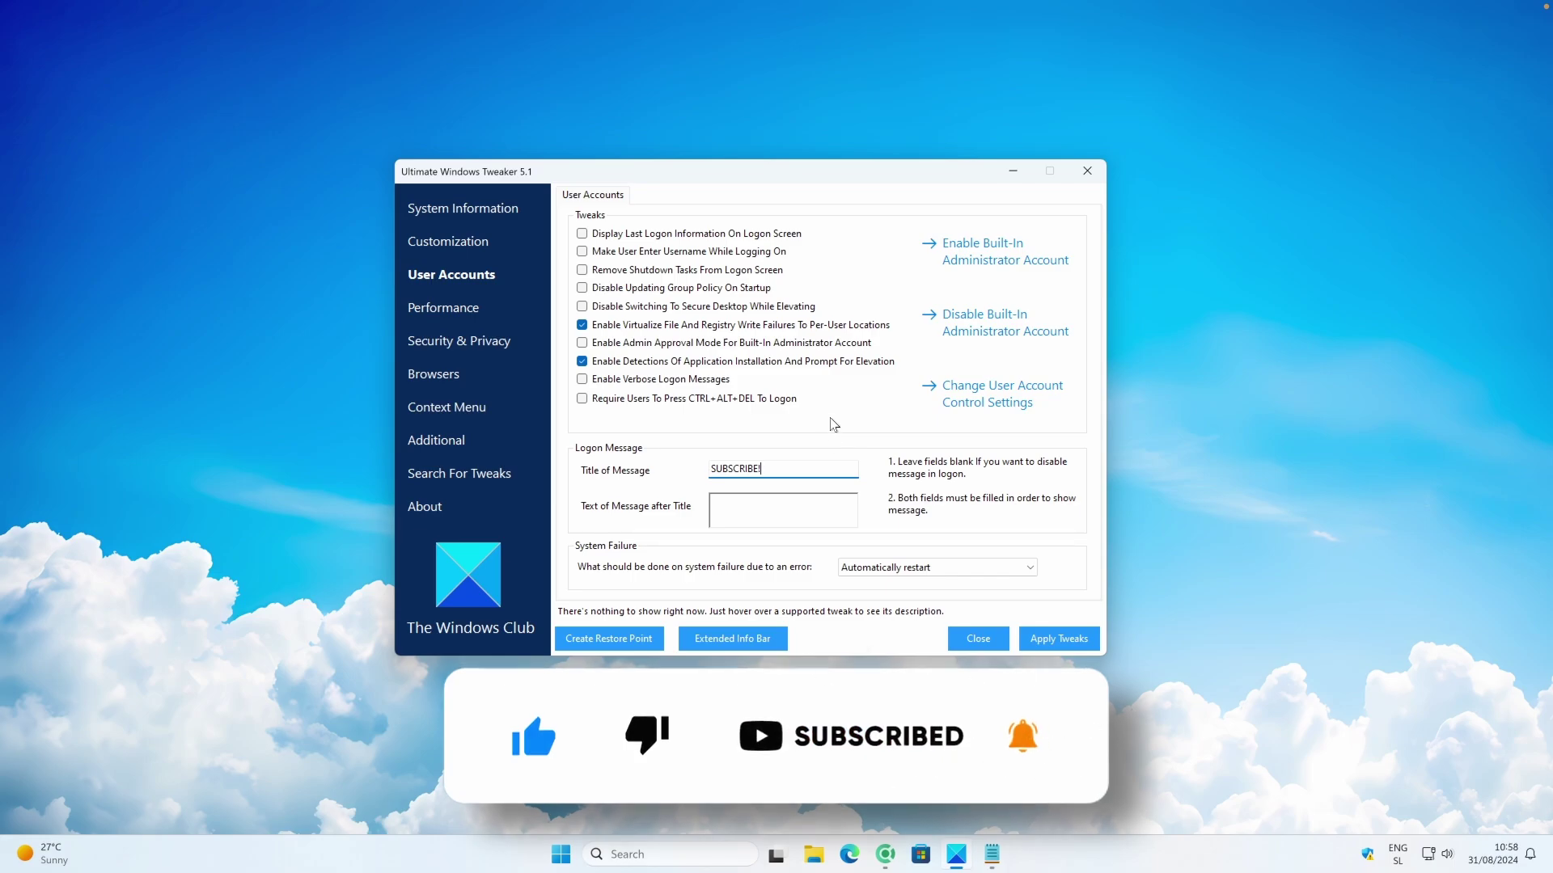
left_click(1013, 171)
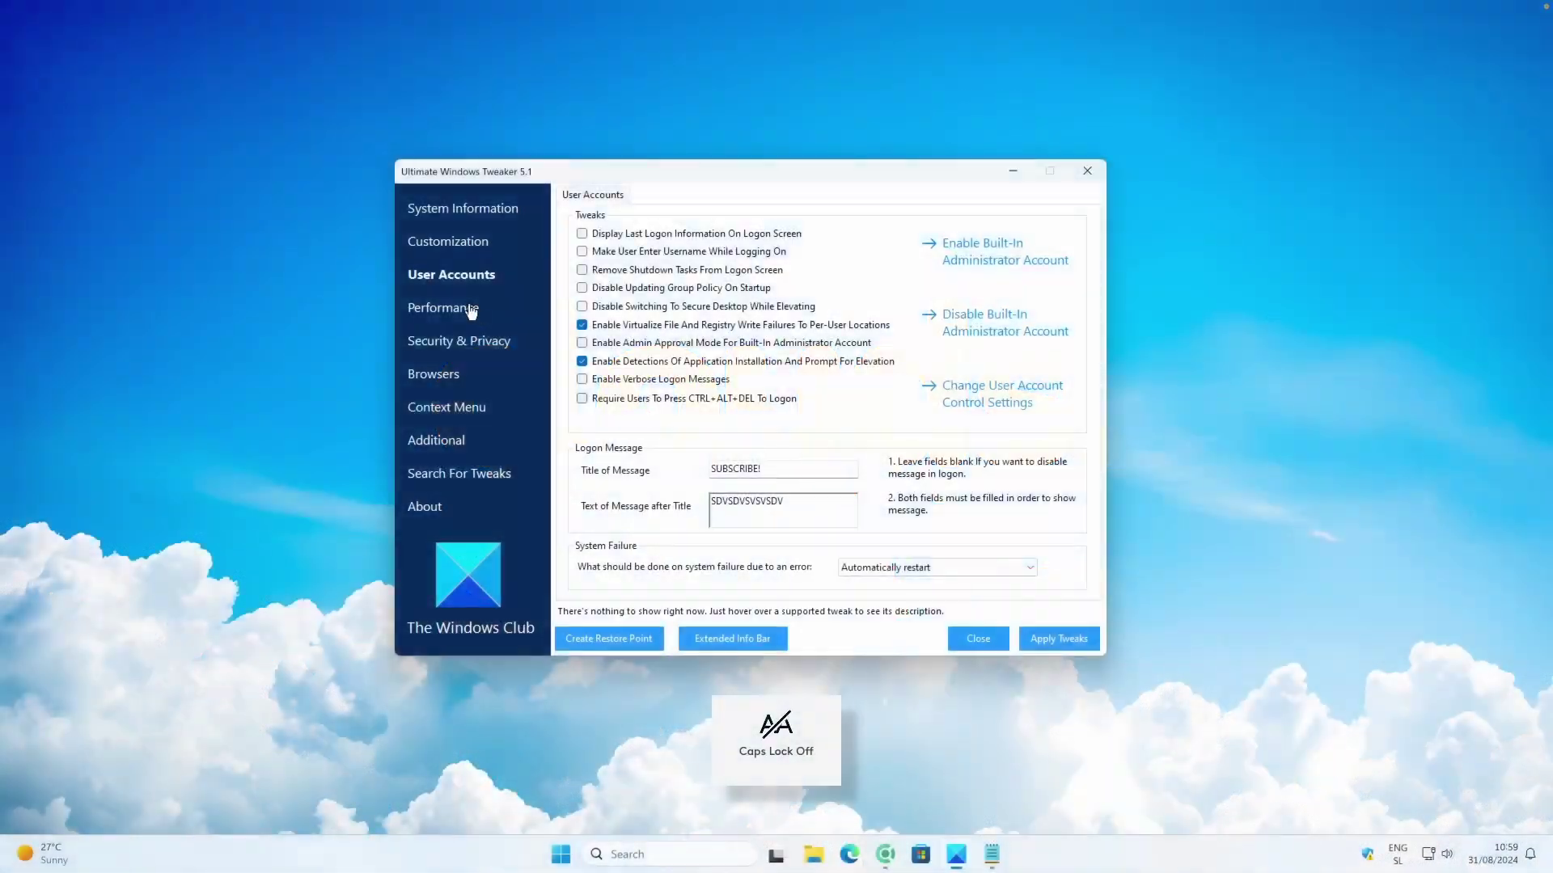
key("Caps_Lock")
Enable Auto-End Non Responsive Programs in the Performance tweaks
left_click(474, 309)
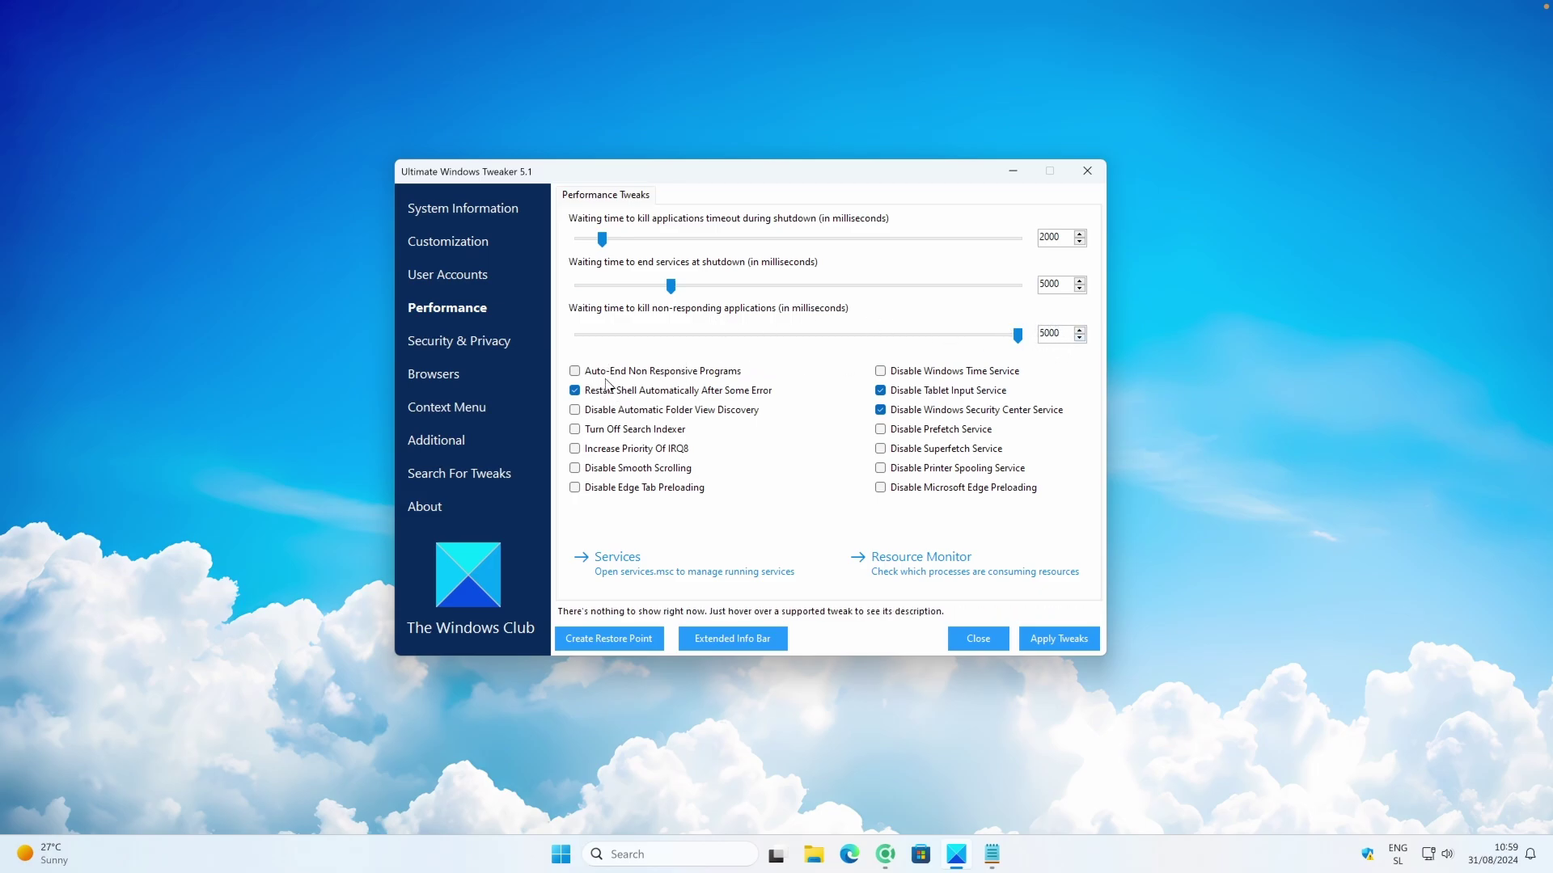
left_click(694, 376)
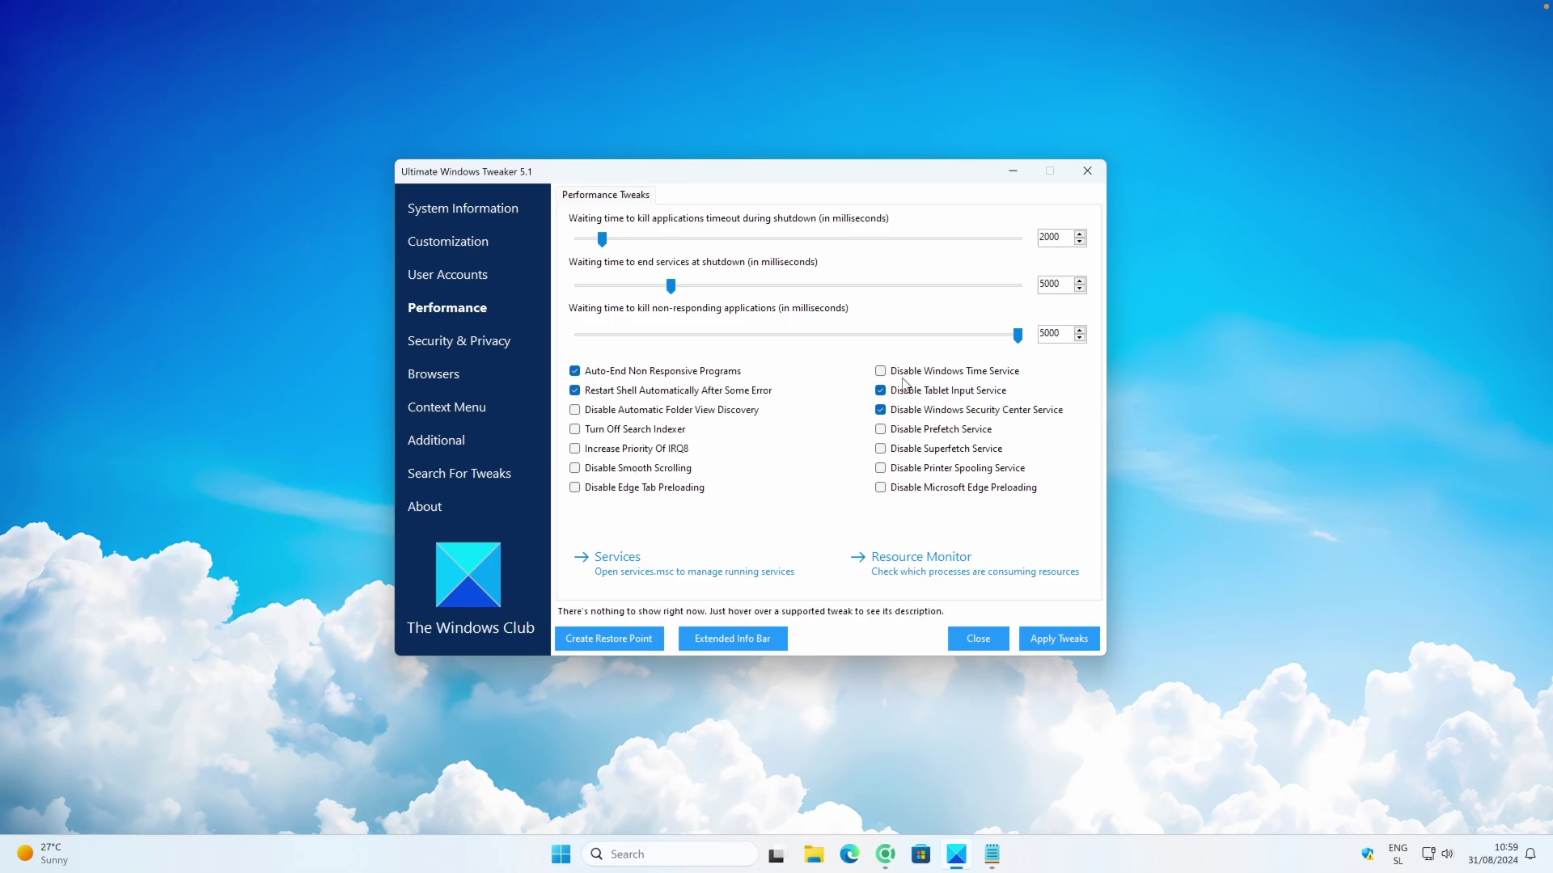
Enable Disable Telemetry in the Privacy tweaks of the Security & Privacy section
left_click(450, 341)
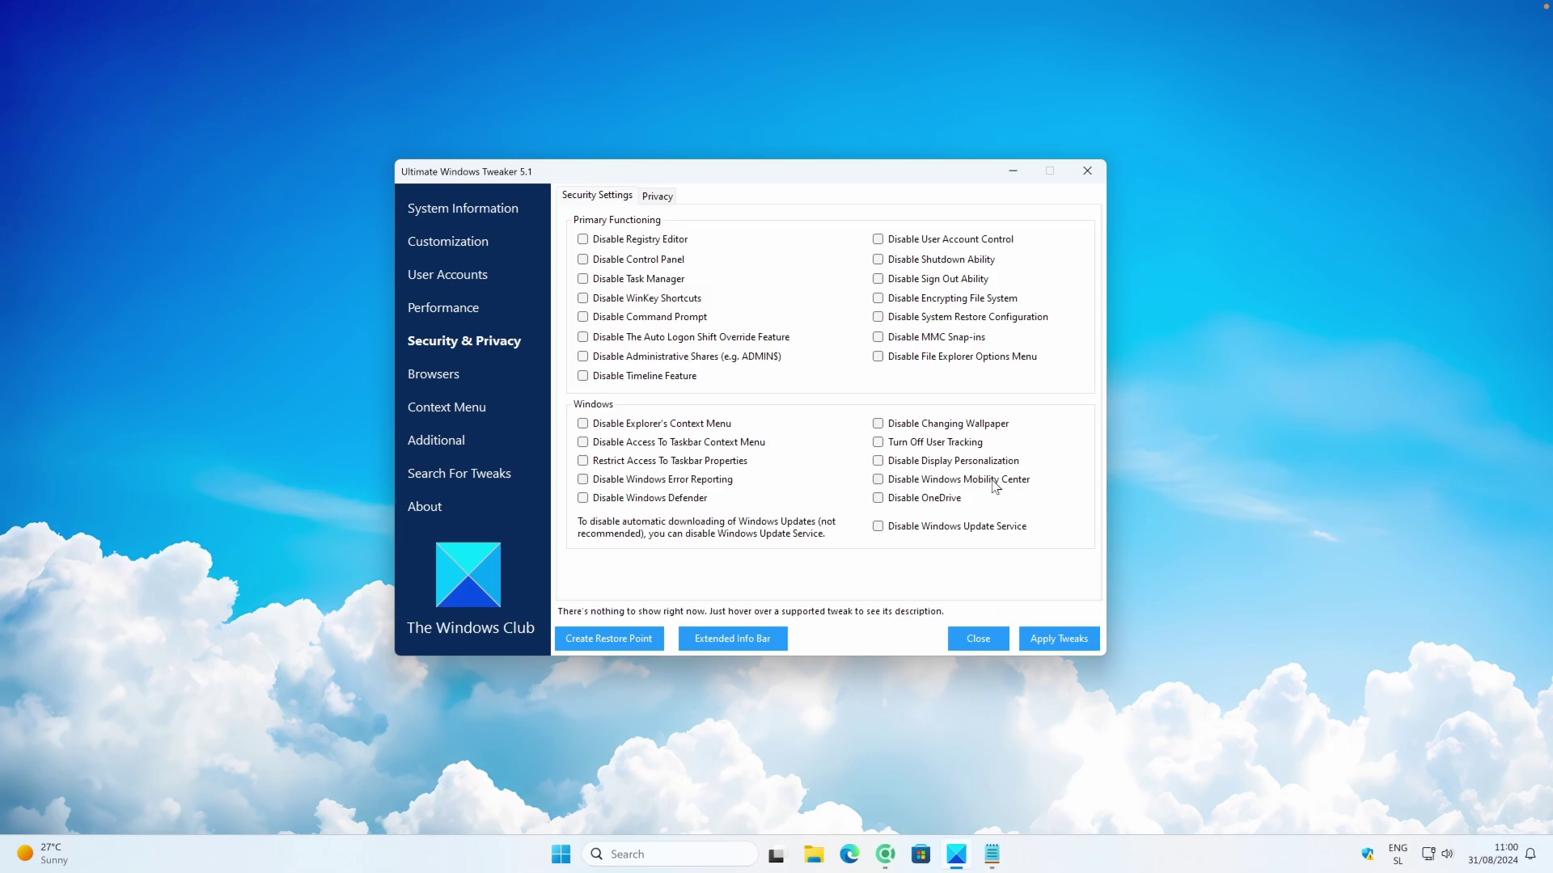
left_click(657, 196)
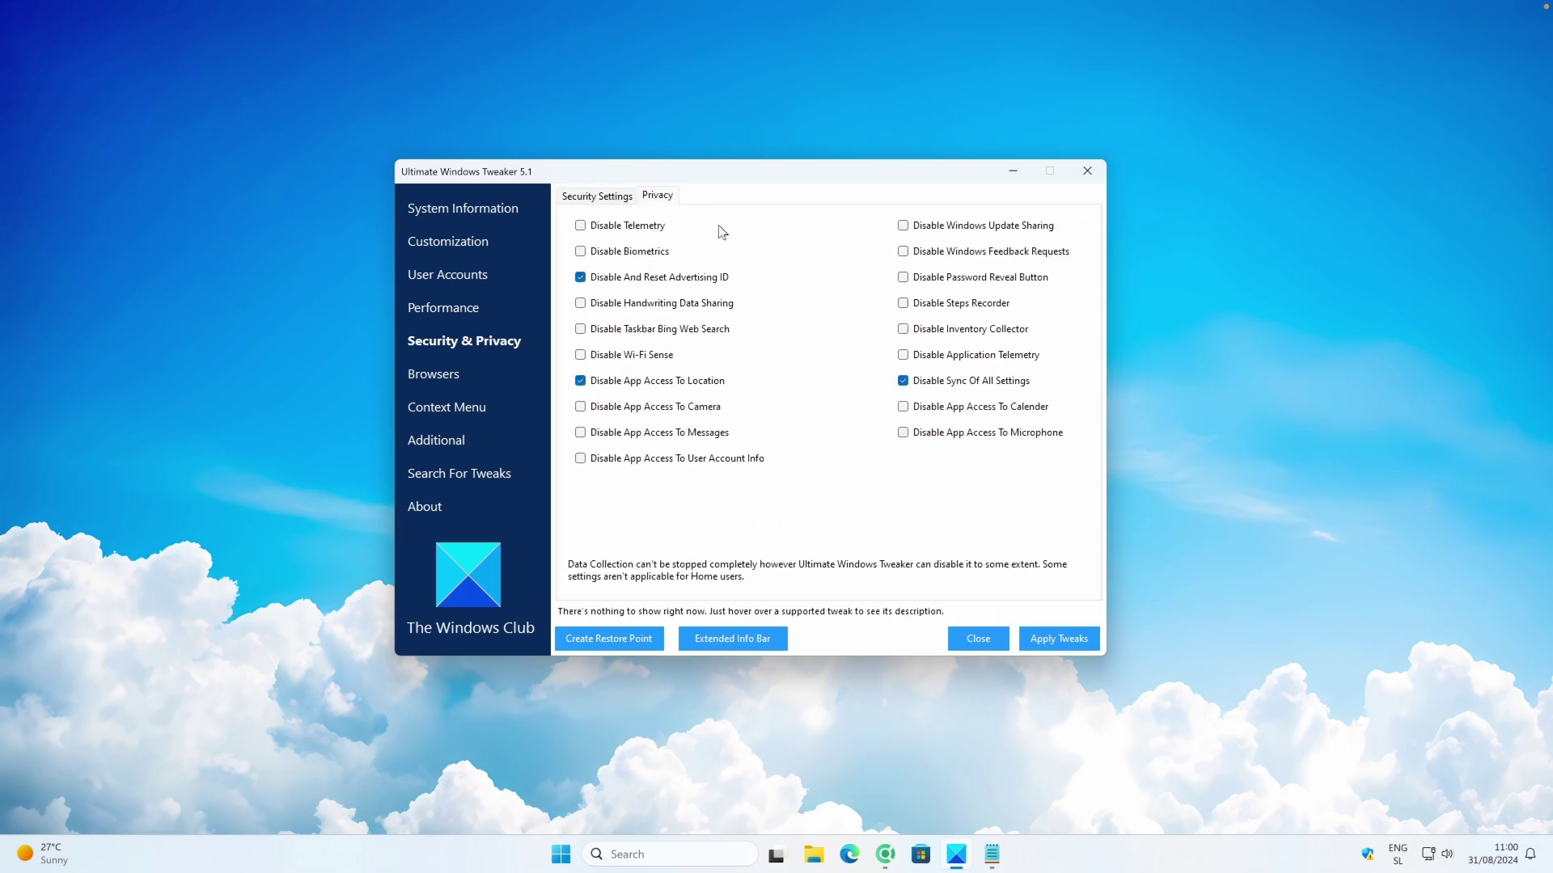
left_click(591, 227)
mouse_move(699, 312)
mouse_move(700, 388)
Add Alarms & Clock to the desktop context menu at the Middle position and apply the tweaks
left_click(437, 373)
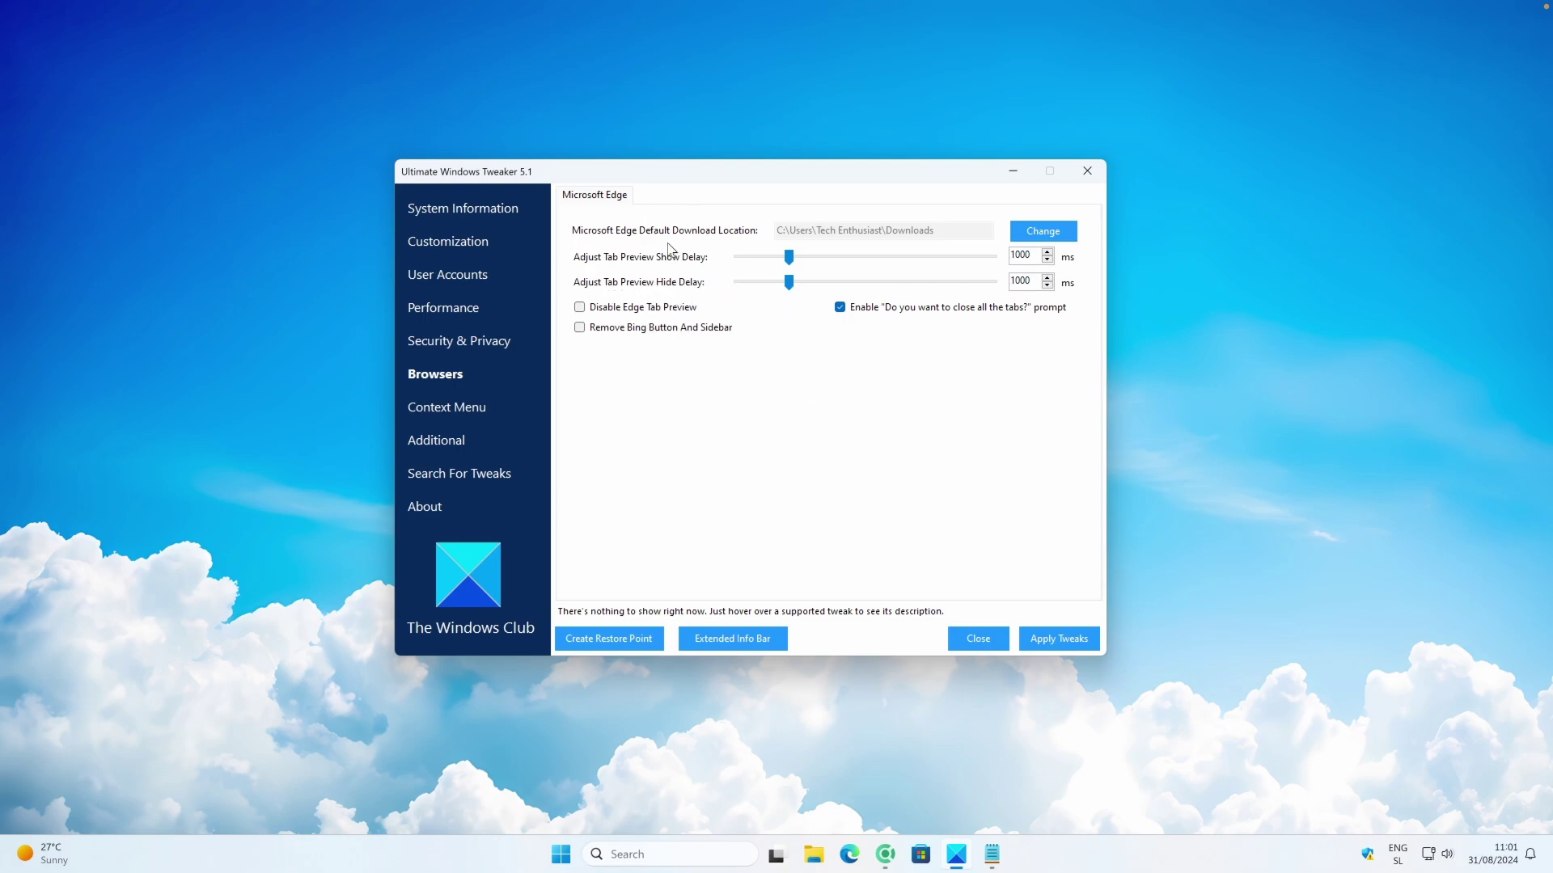
left_click(450, 410)
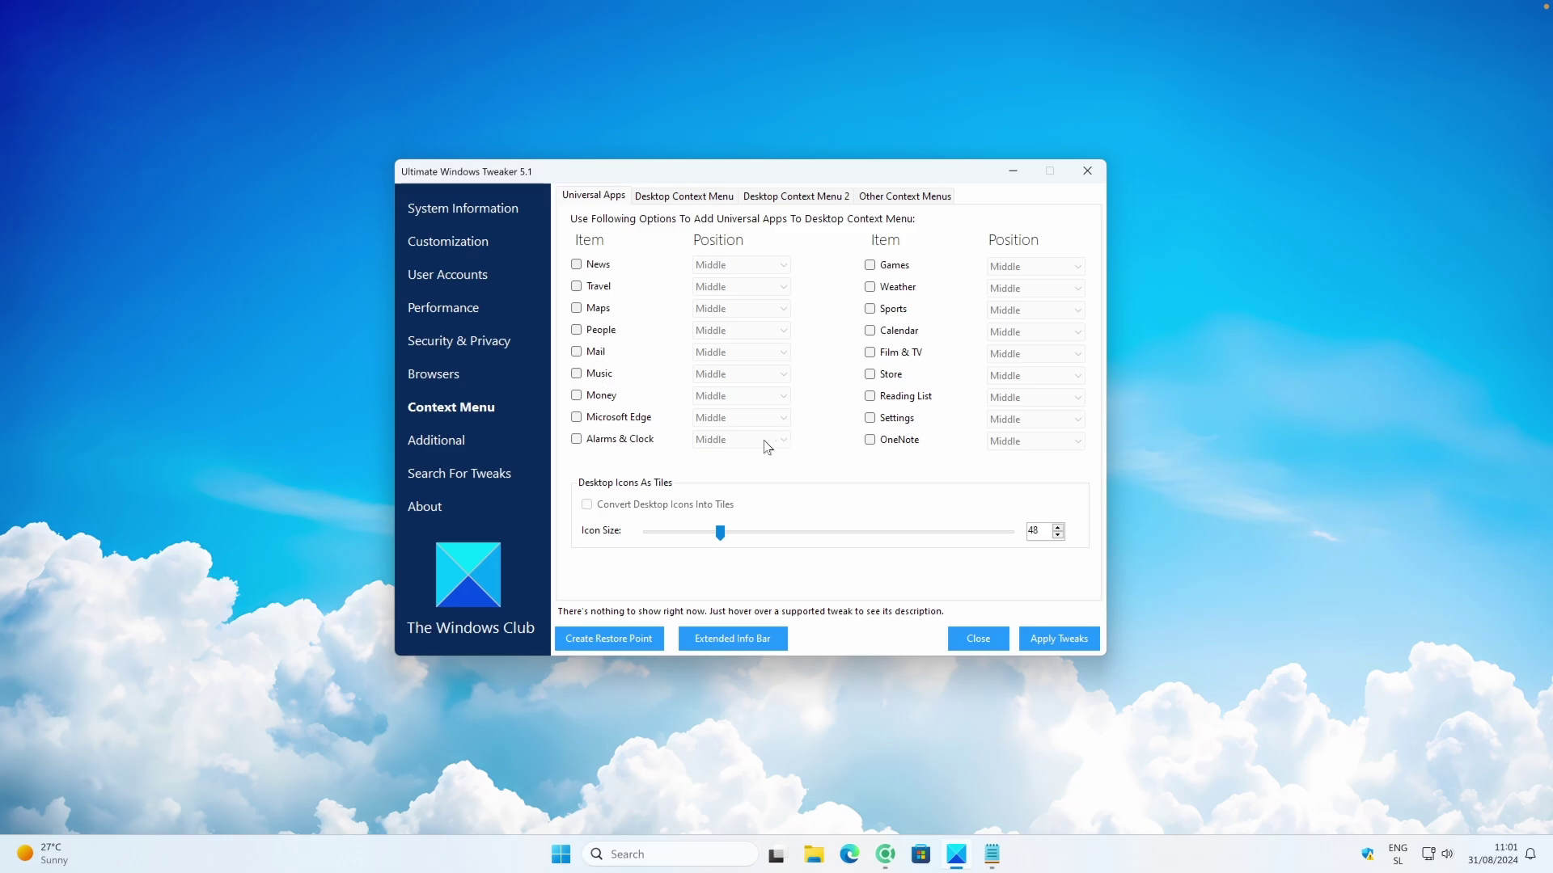
left_click(595, 443)
left_click(728, 444)
left_click(730, 469)
left_click(1075, 639)
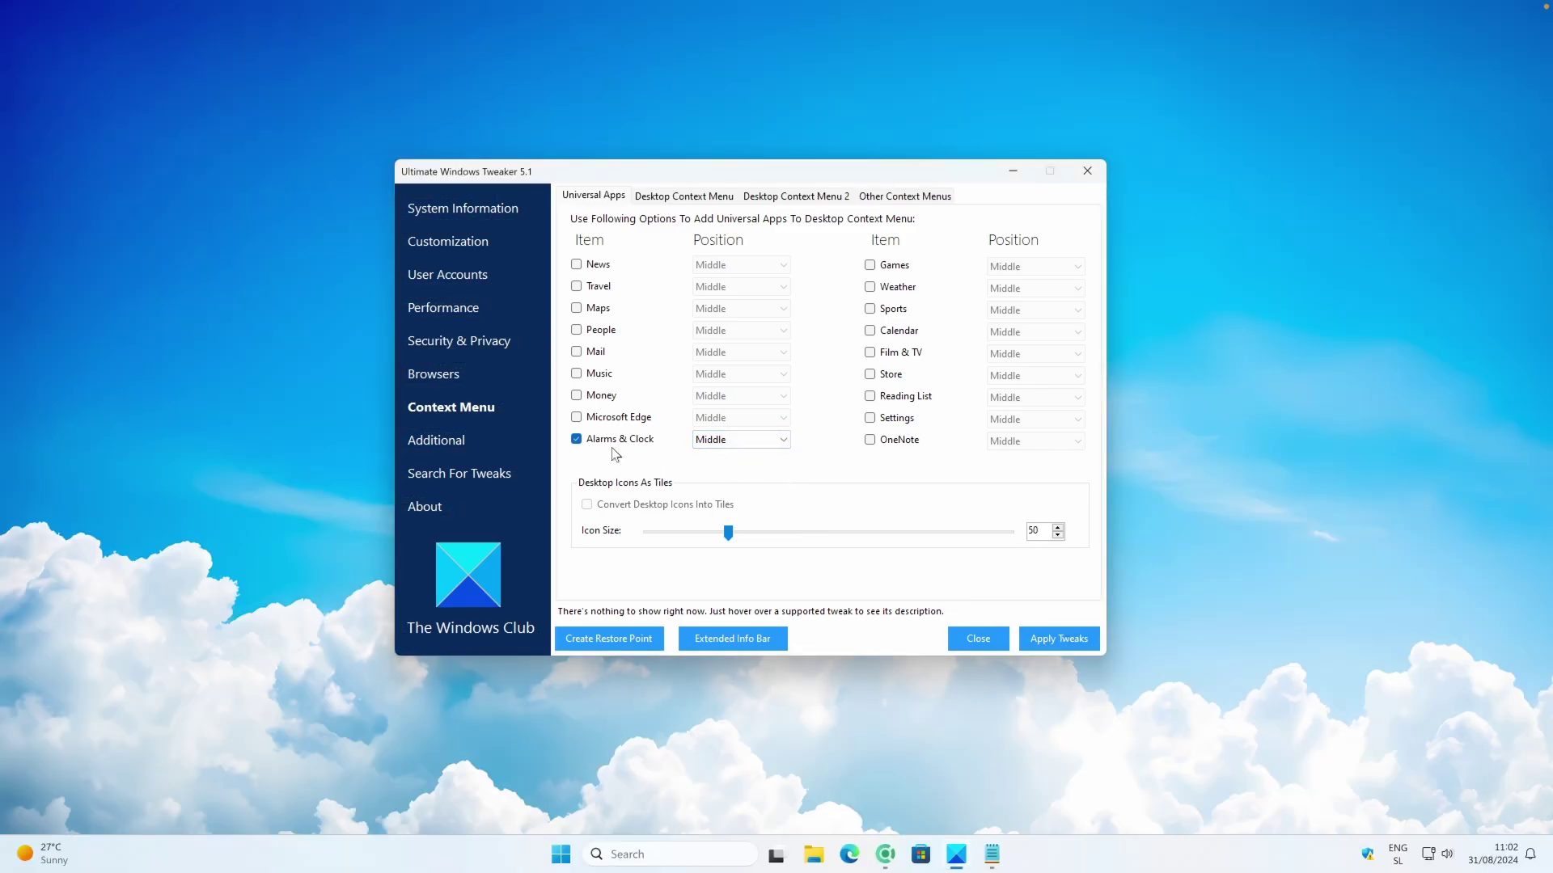
Check the desktop's extended context menu for the added app entry and return to the Desktop Context Menu tweaks
right_click(244, 318)
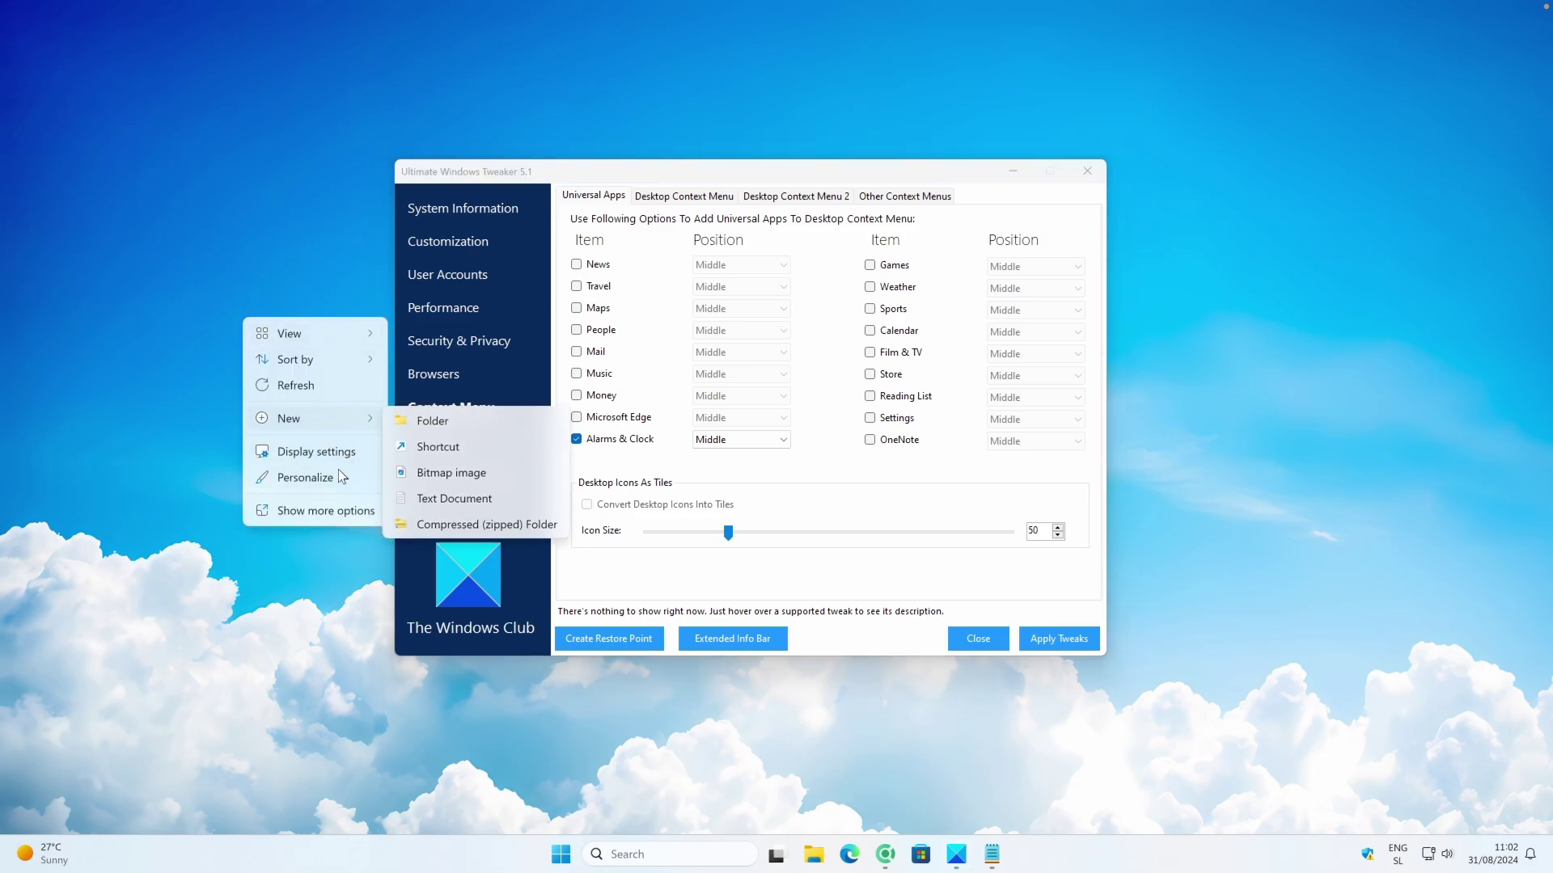
left_click(323, 508)
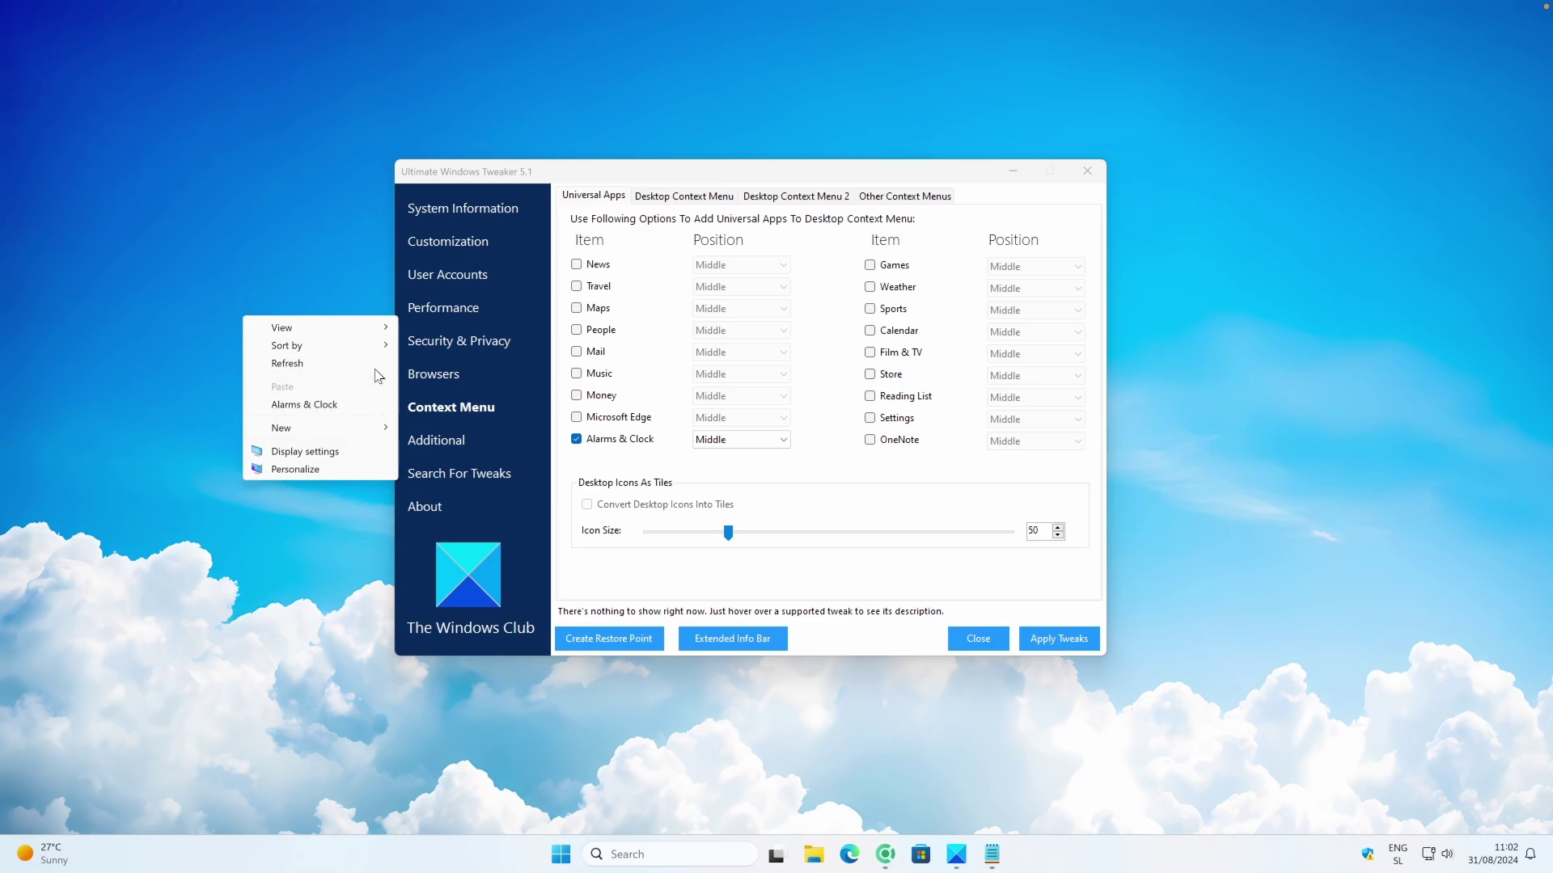
left_click(665, 204)
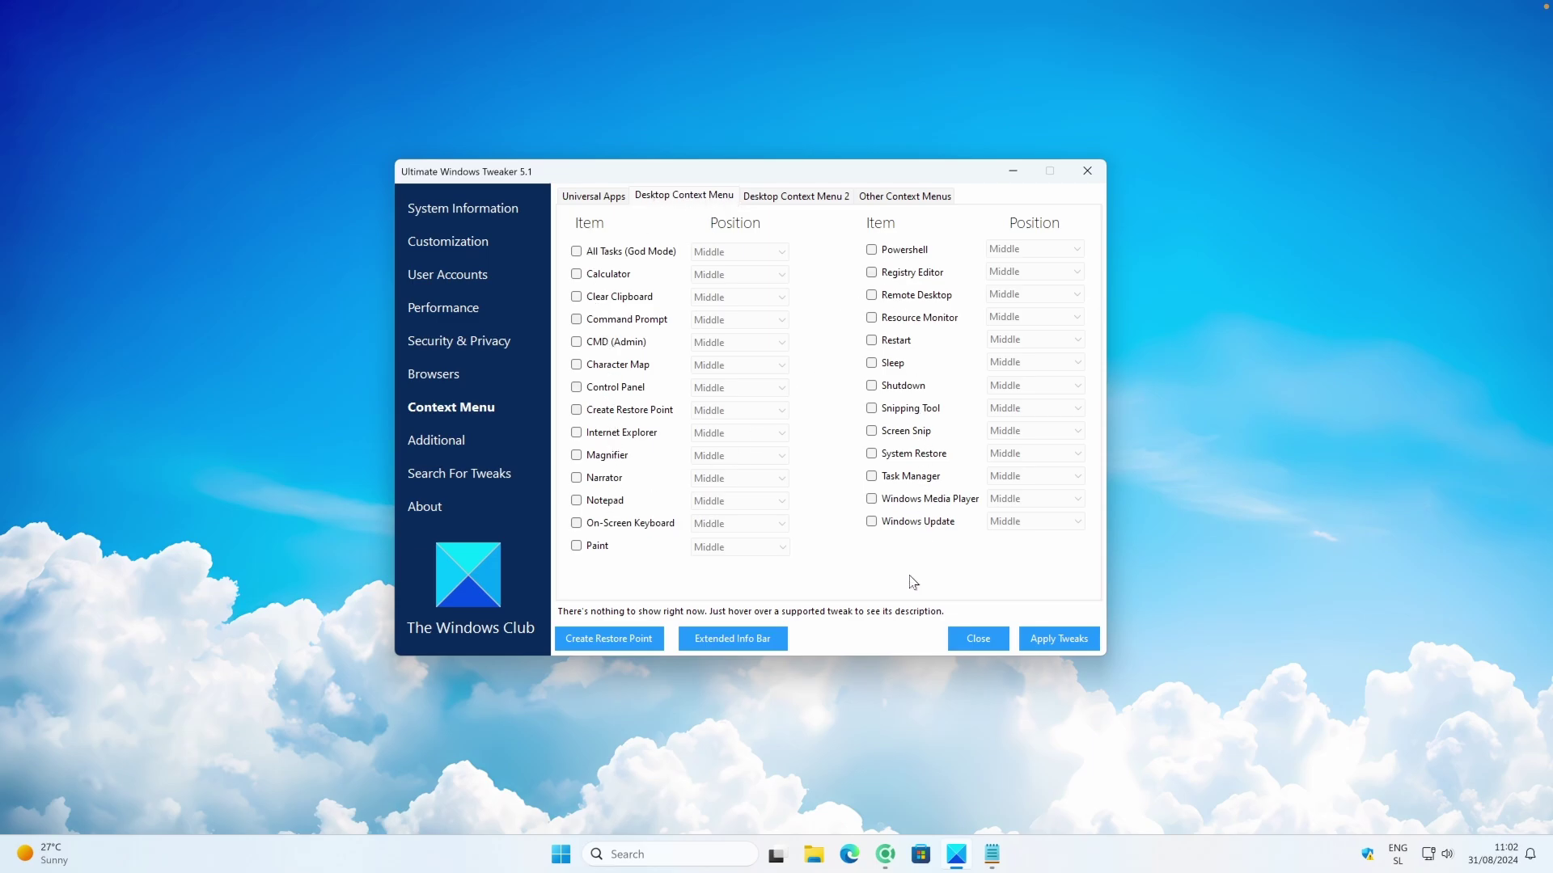
Add the Personalization settings entry under Desktop Context Menu 2 and apply the tweaks
left_click(796, 196)
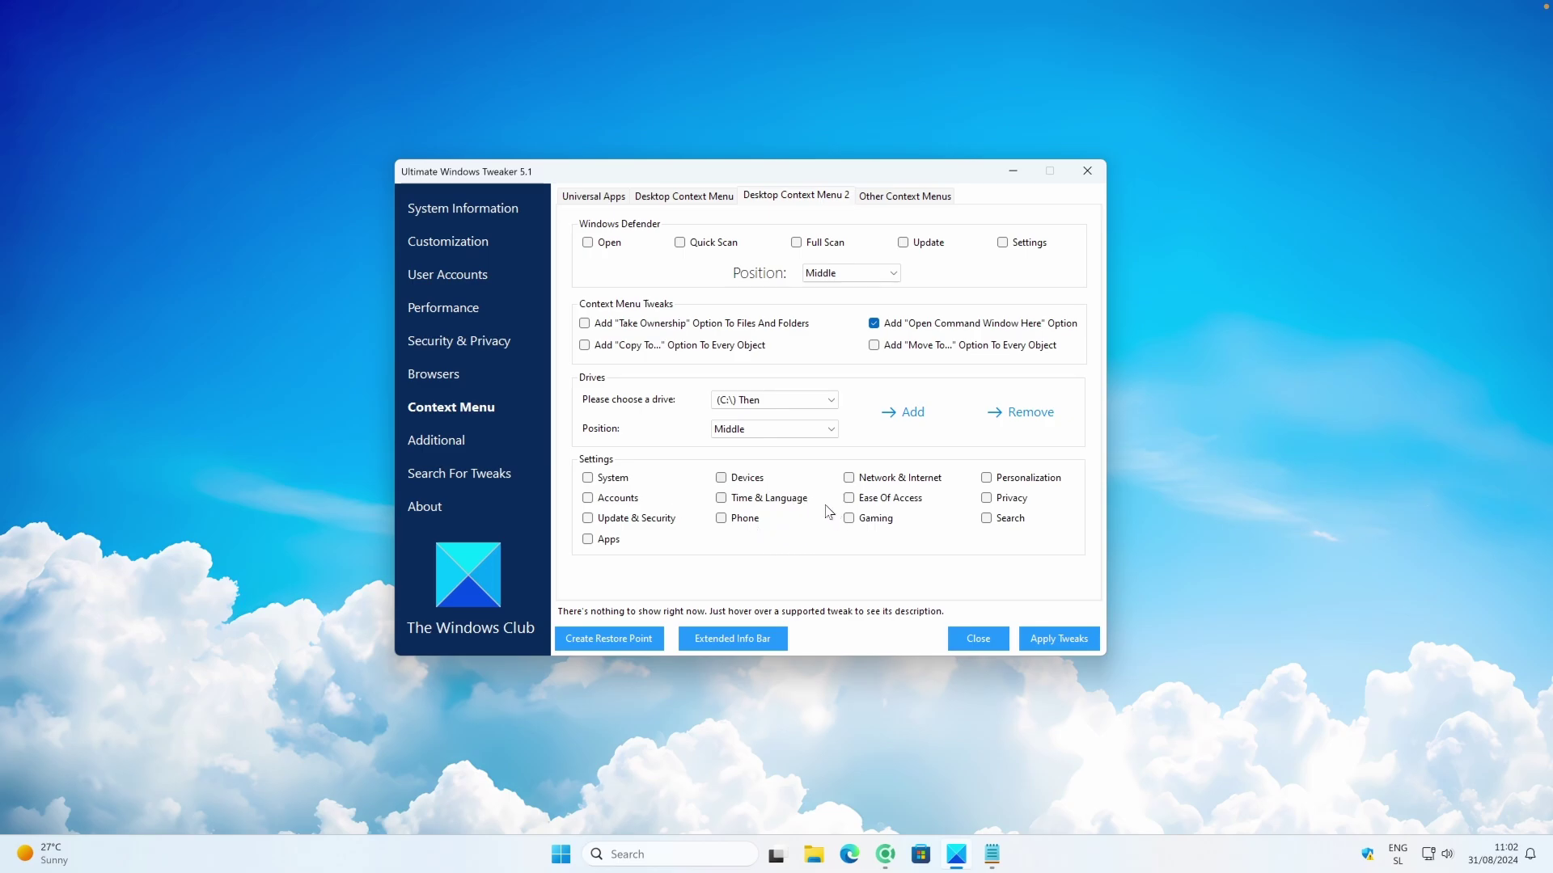
left_click(986, 478)
left_click(1059, 638)
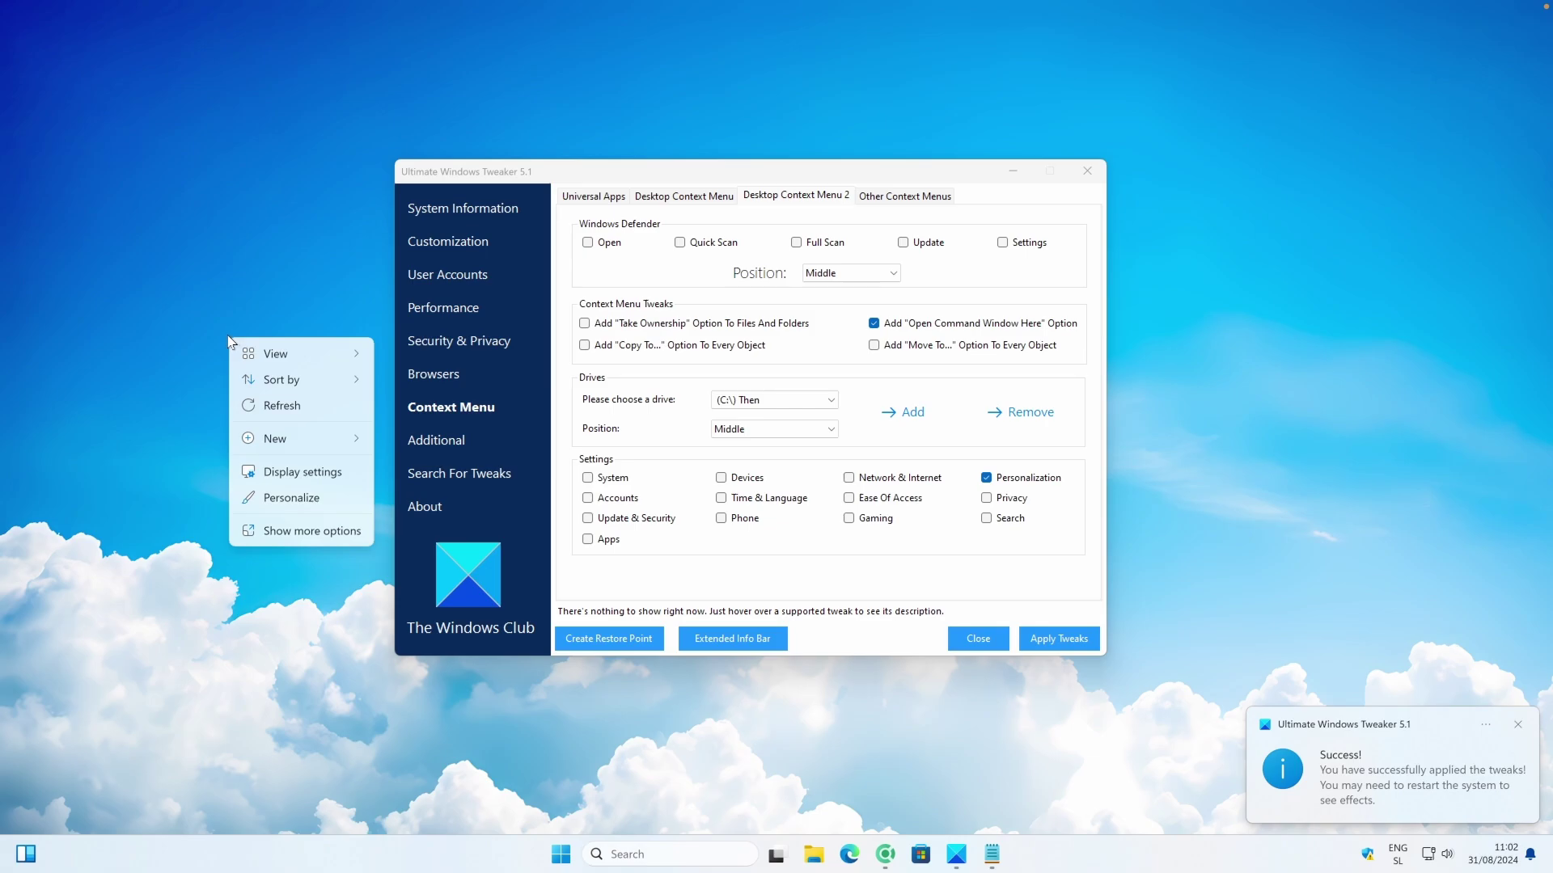
Open Personalization from the desktop's extended context menu to check it, and close Settings
left_click(317, 529)
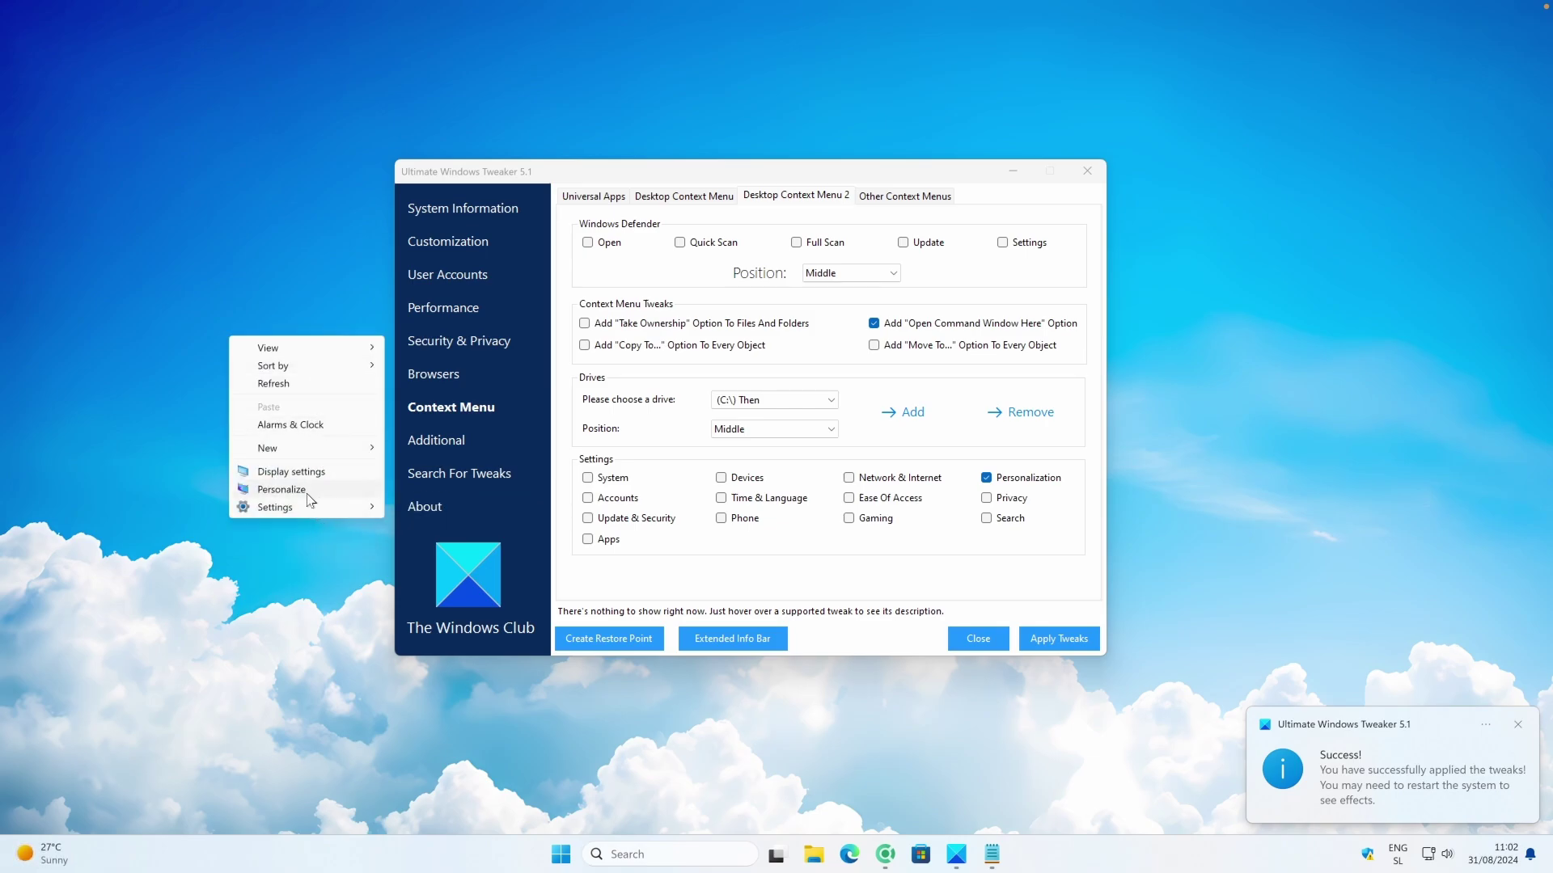
left_click(319, 495)
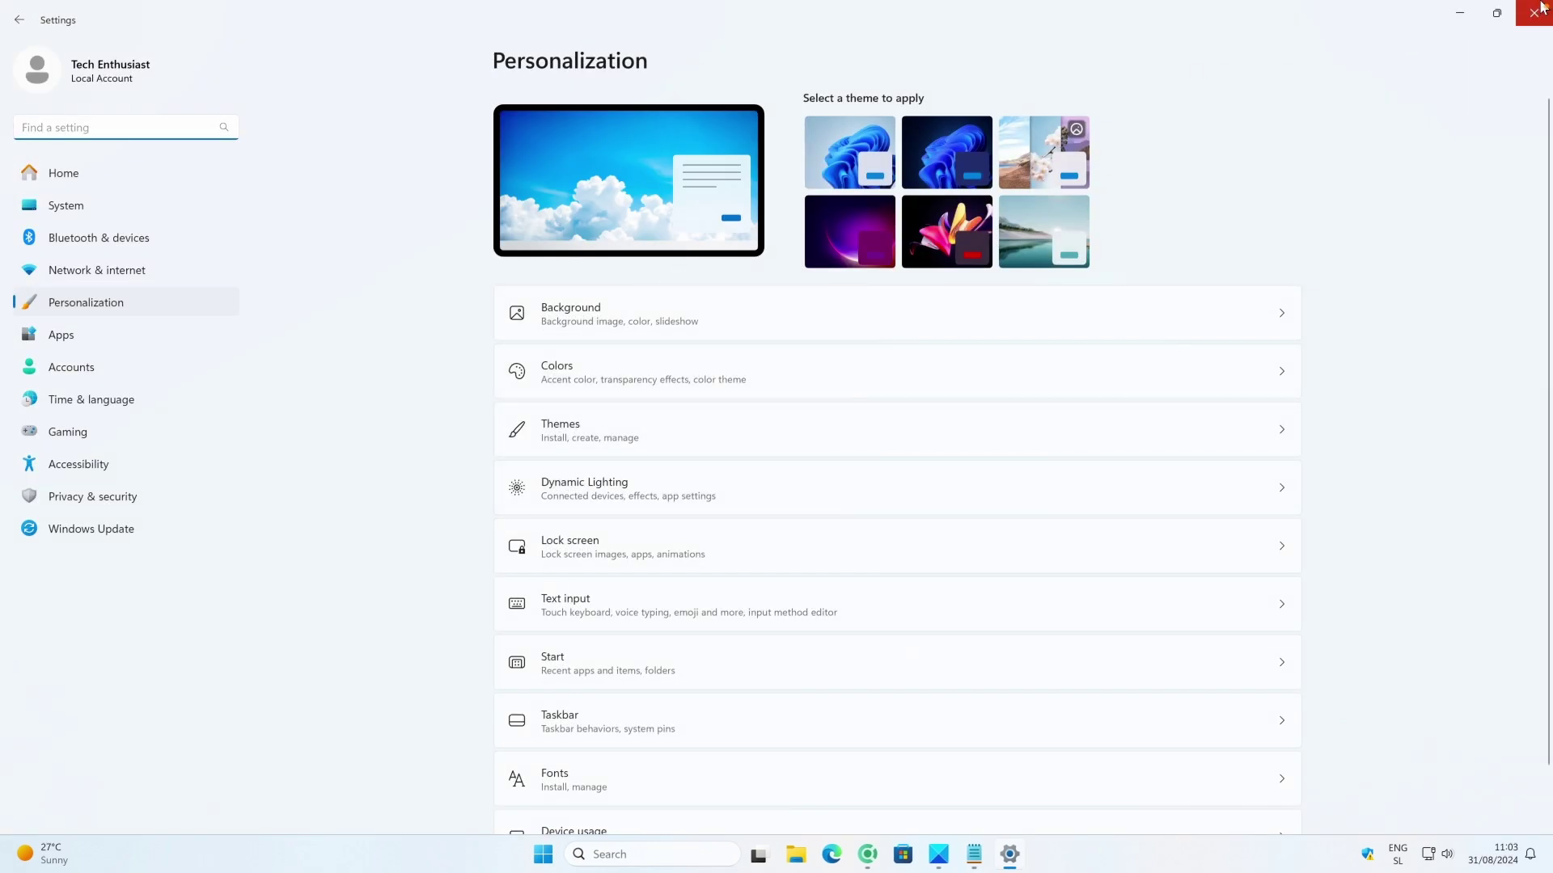
key("alt+F4")
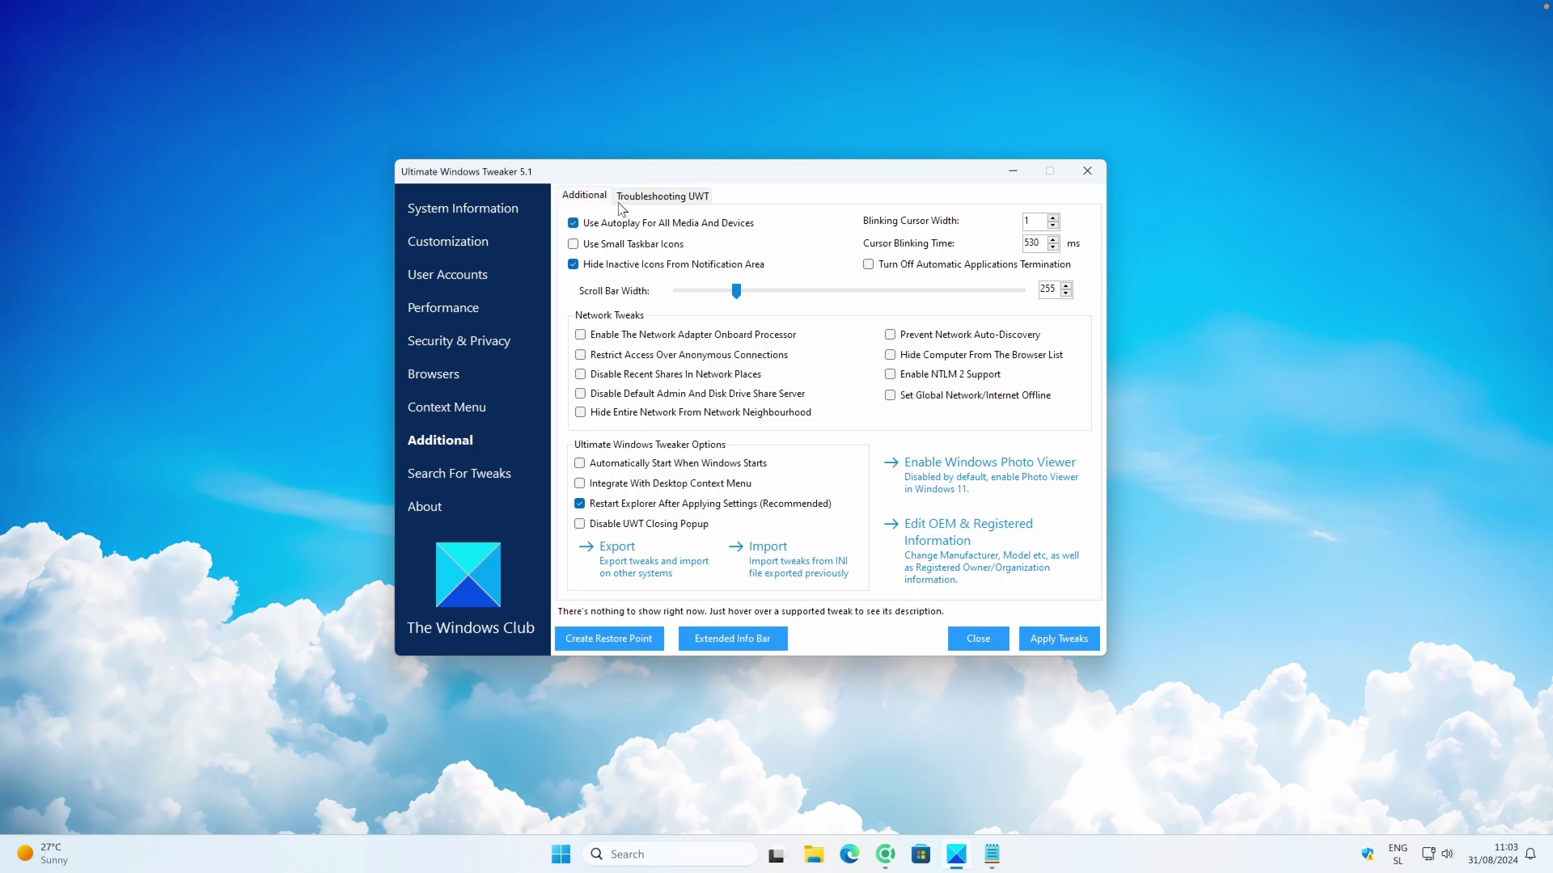
Apply Use Small Taskbar Icons from the Additional tweaks and set the tweaker to start automatically with Windows
left_click(609, 247)
left_click(1058, 639)
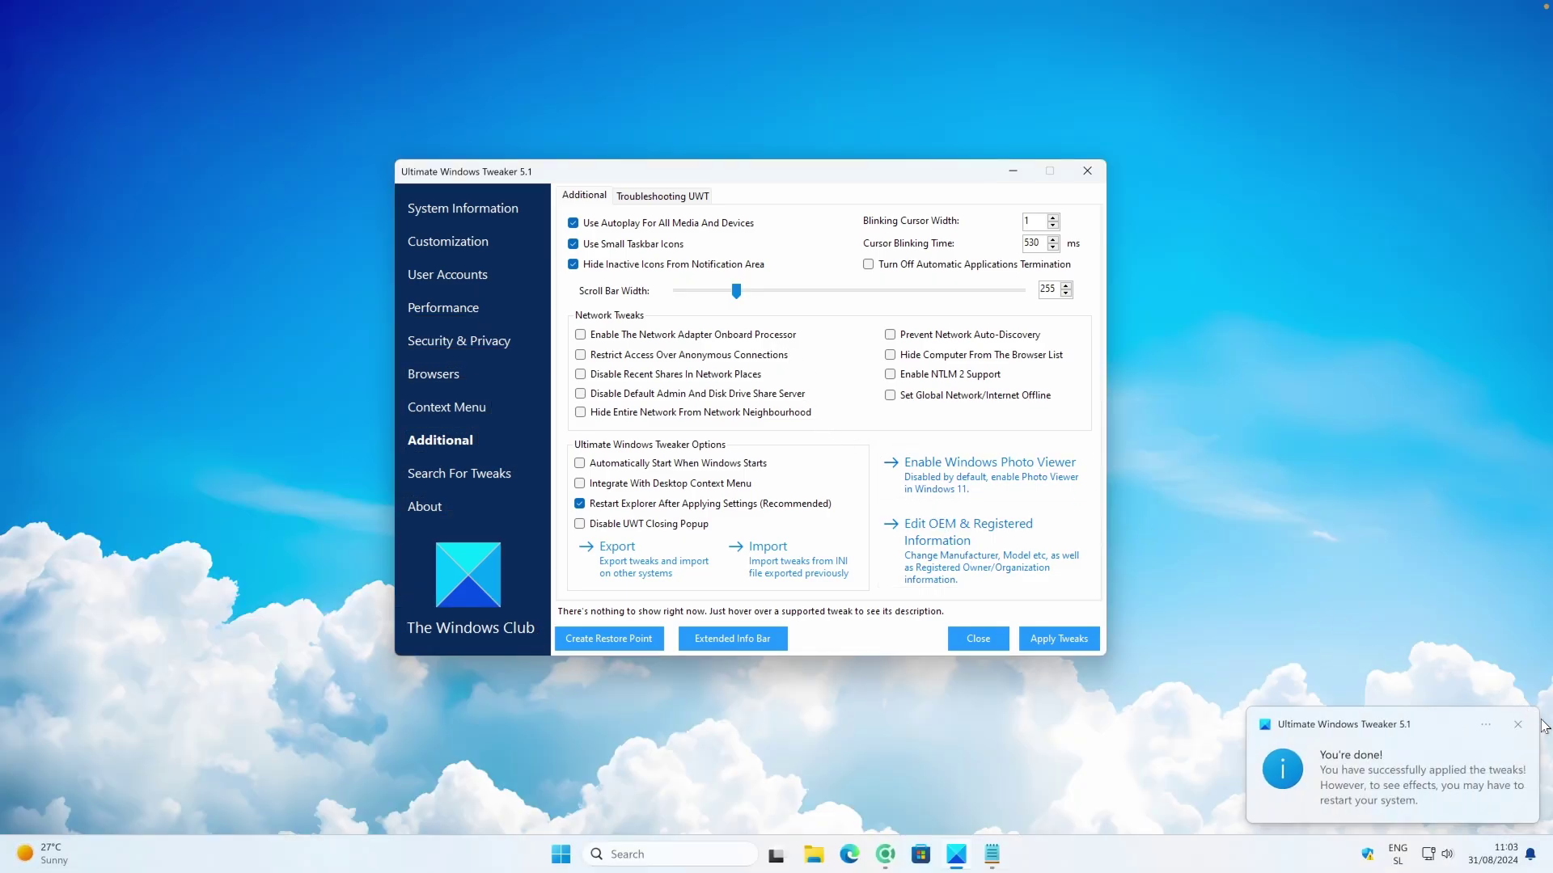
left_click(1525, 723)
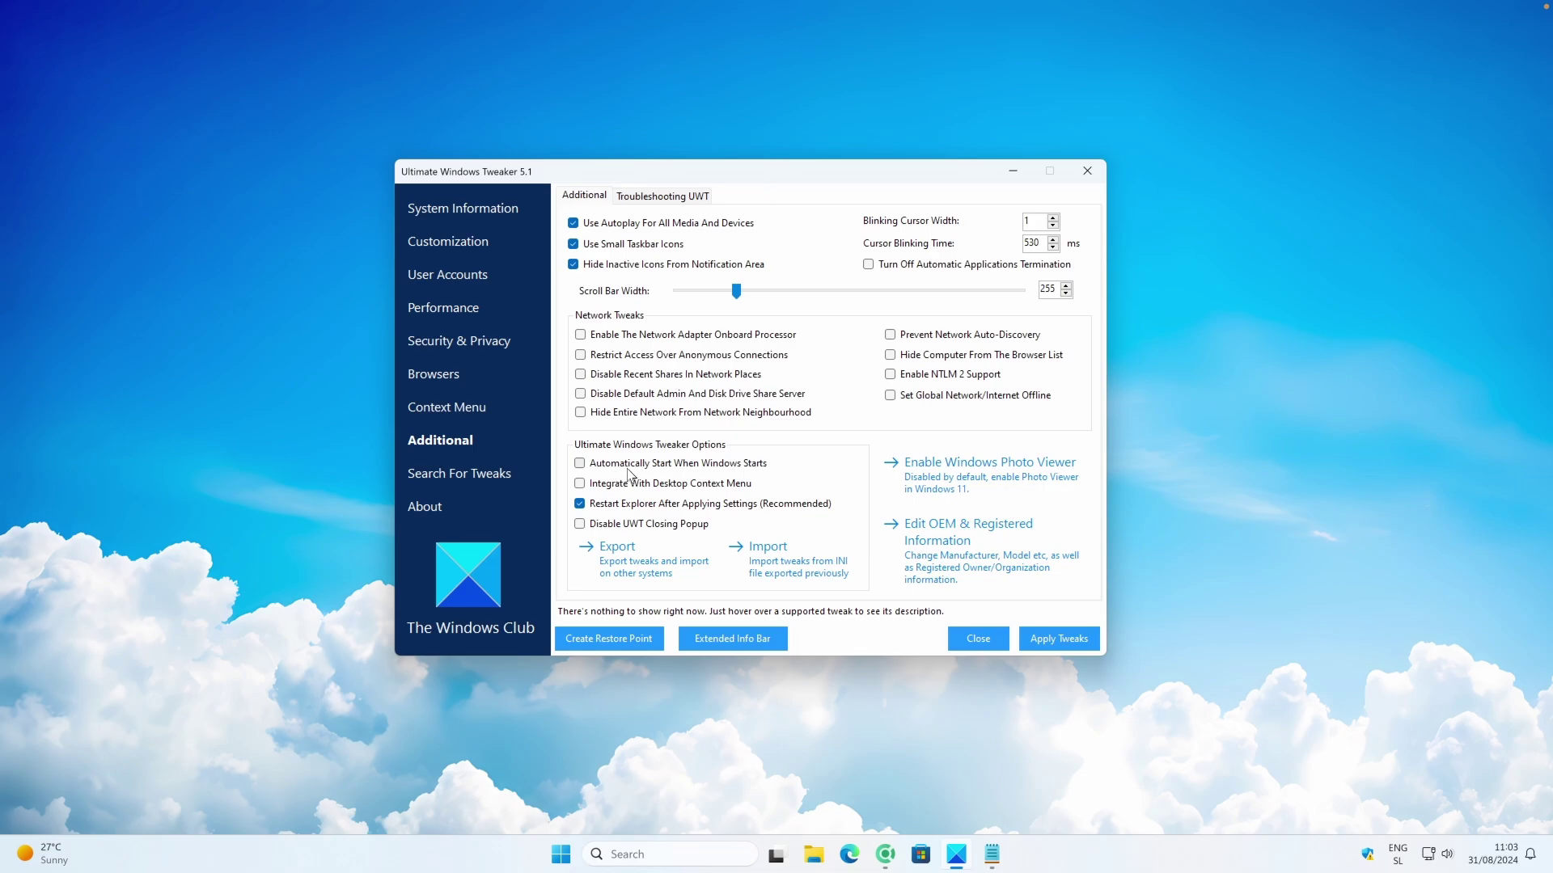
left_click(691, 465)
Look at the tweaker's troubleshooting questions and its tweak search window
left_click(680, 199)
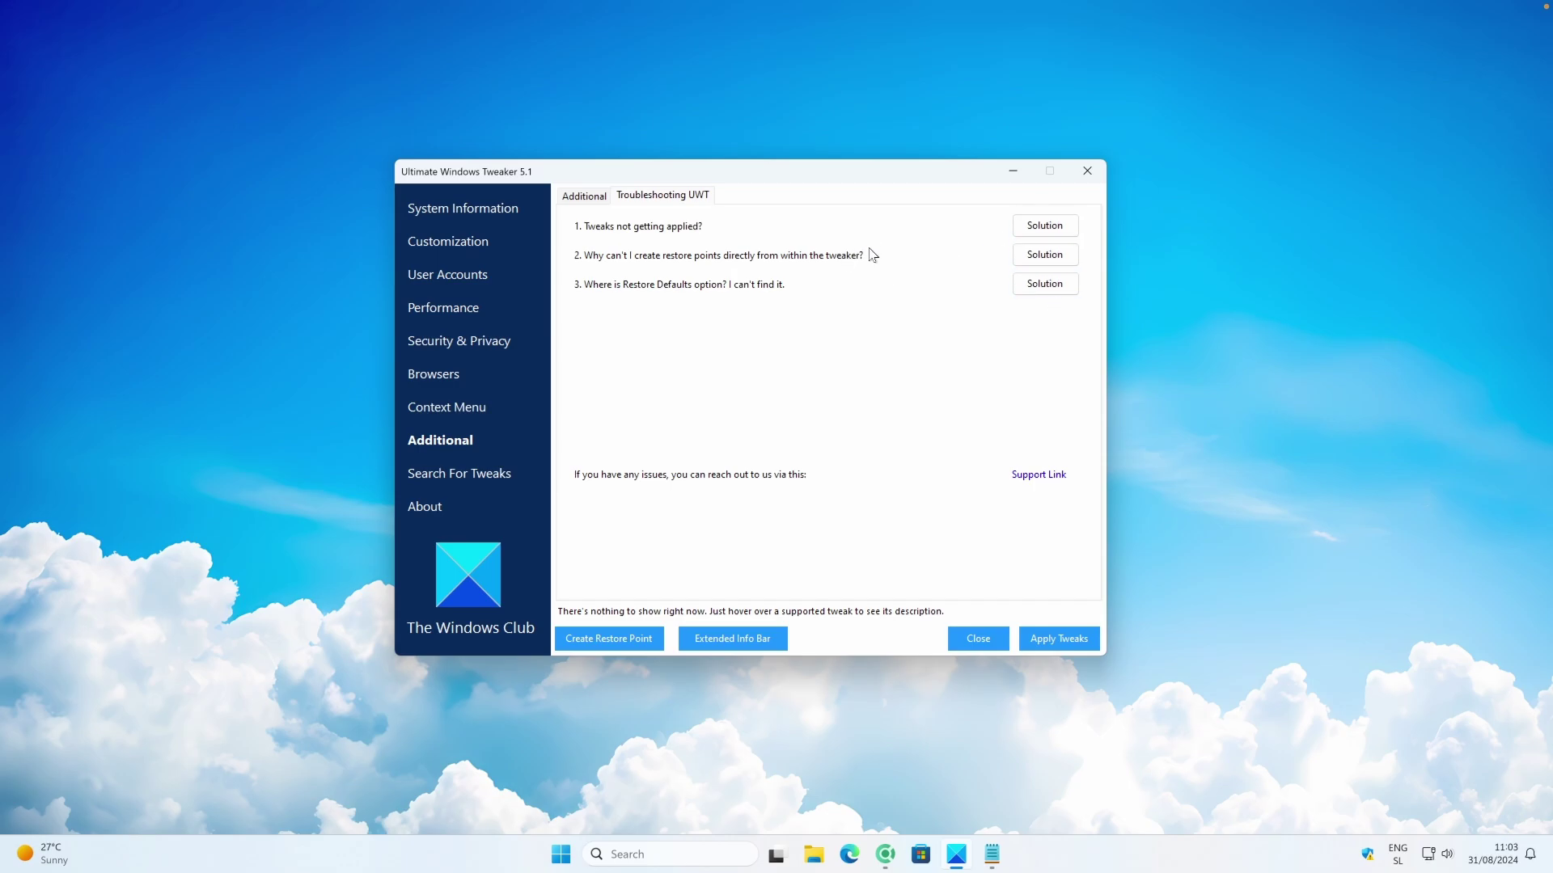
left_click(586, 198)
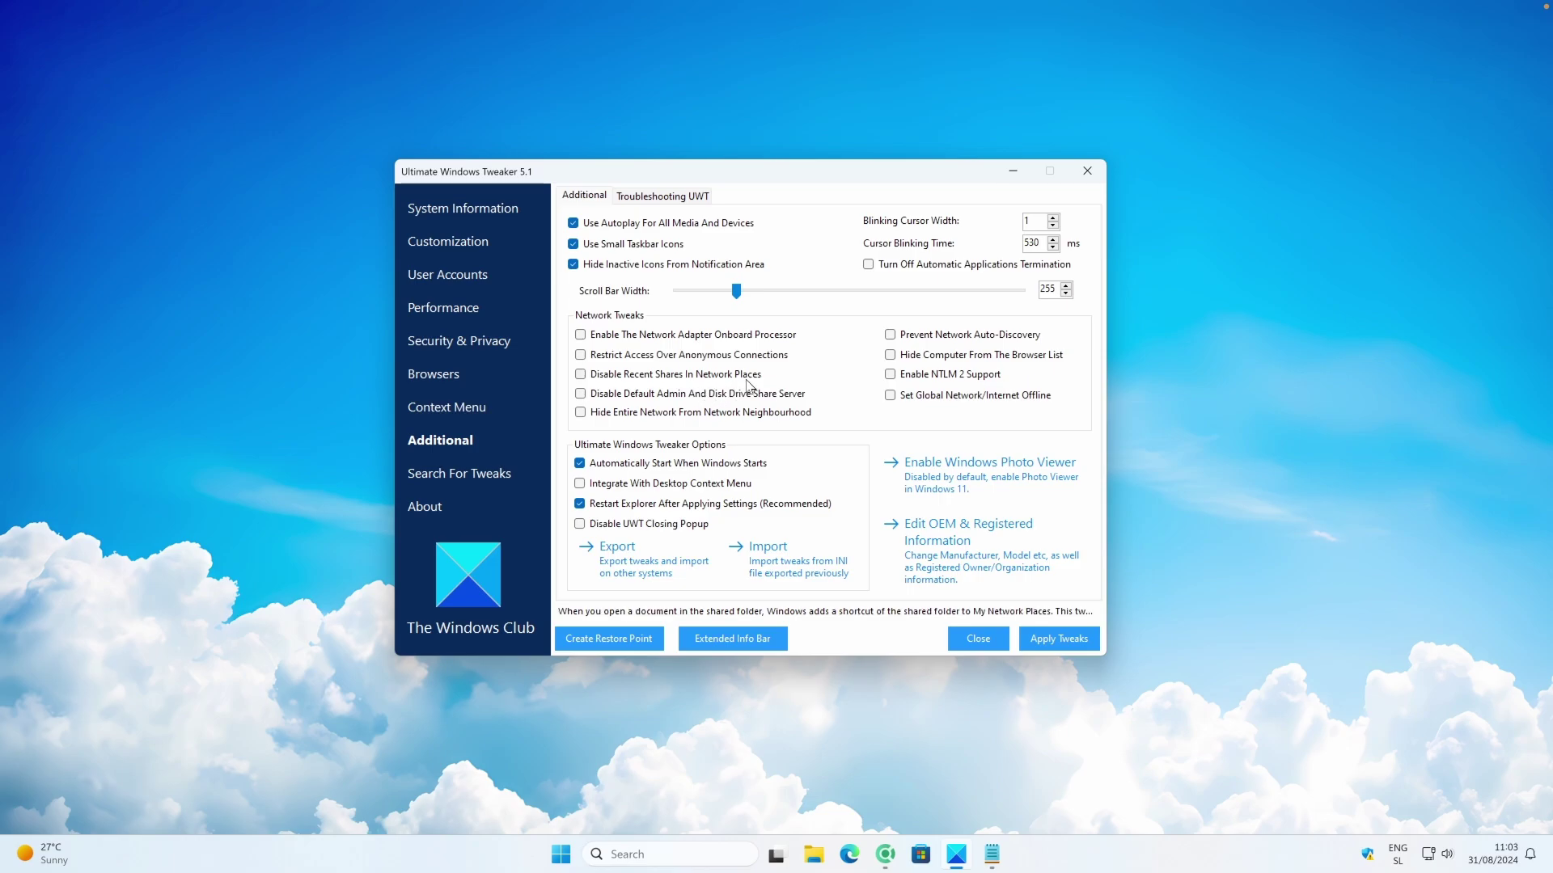
left_click(454, 482)
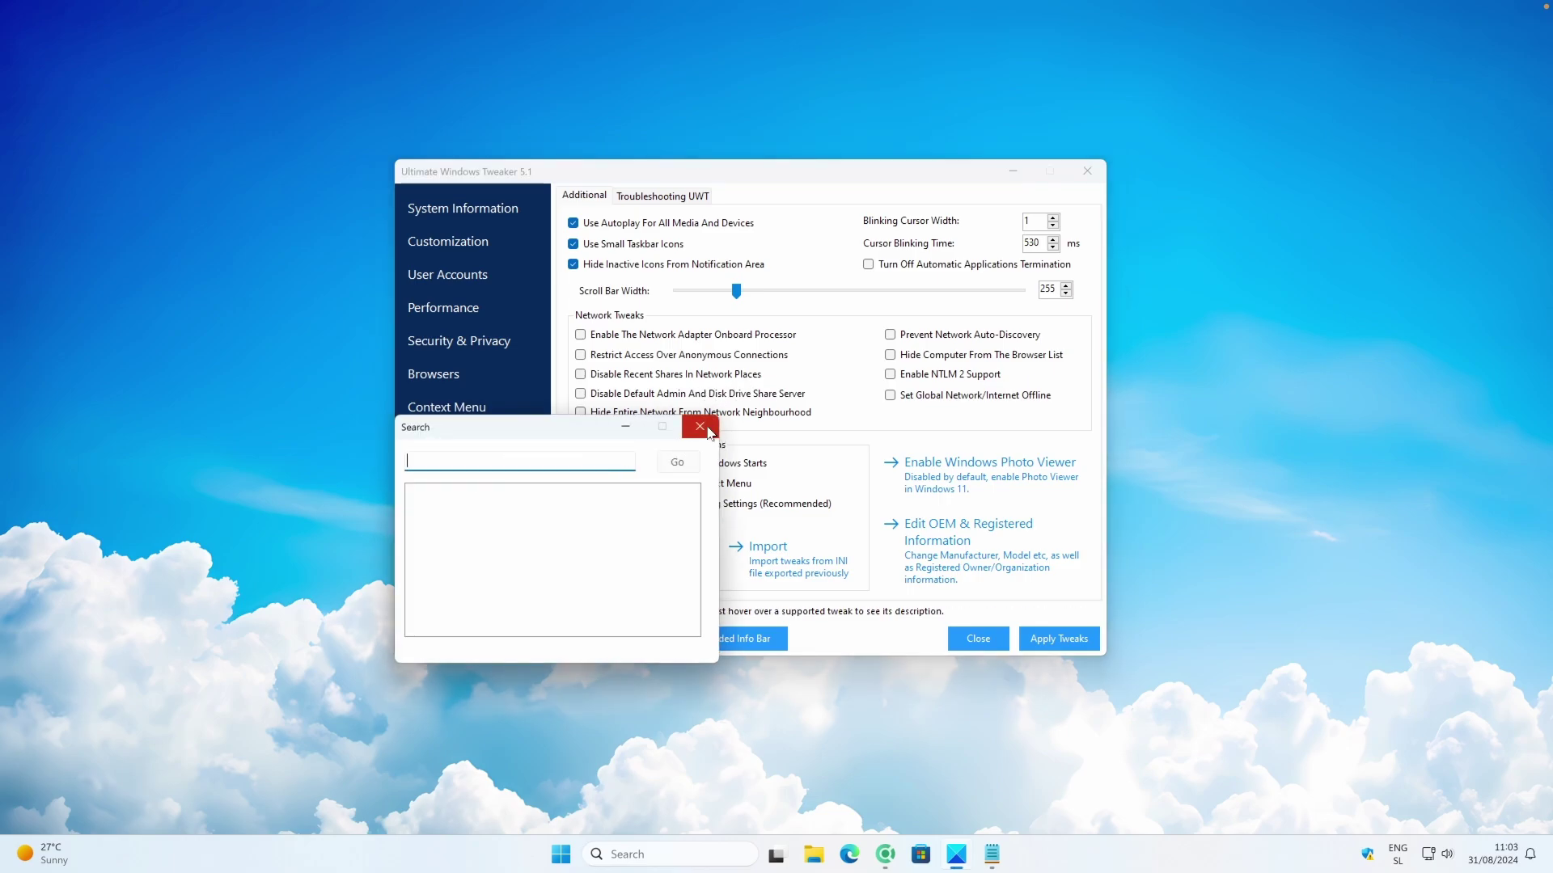
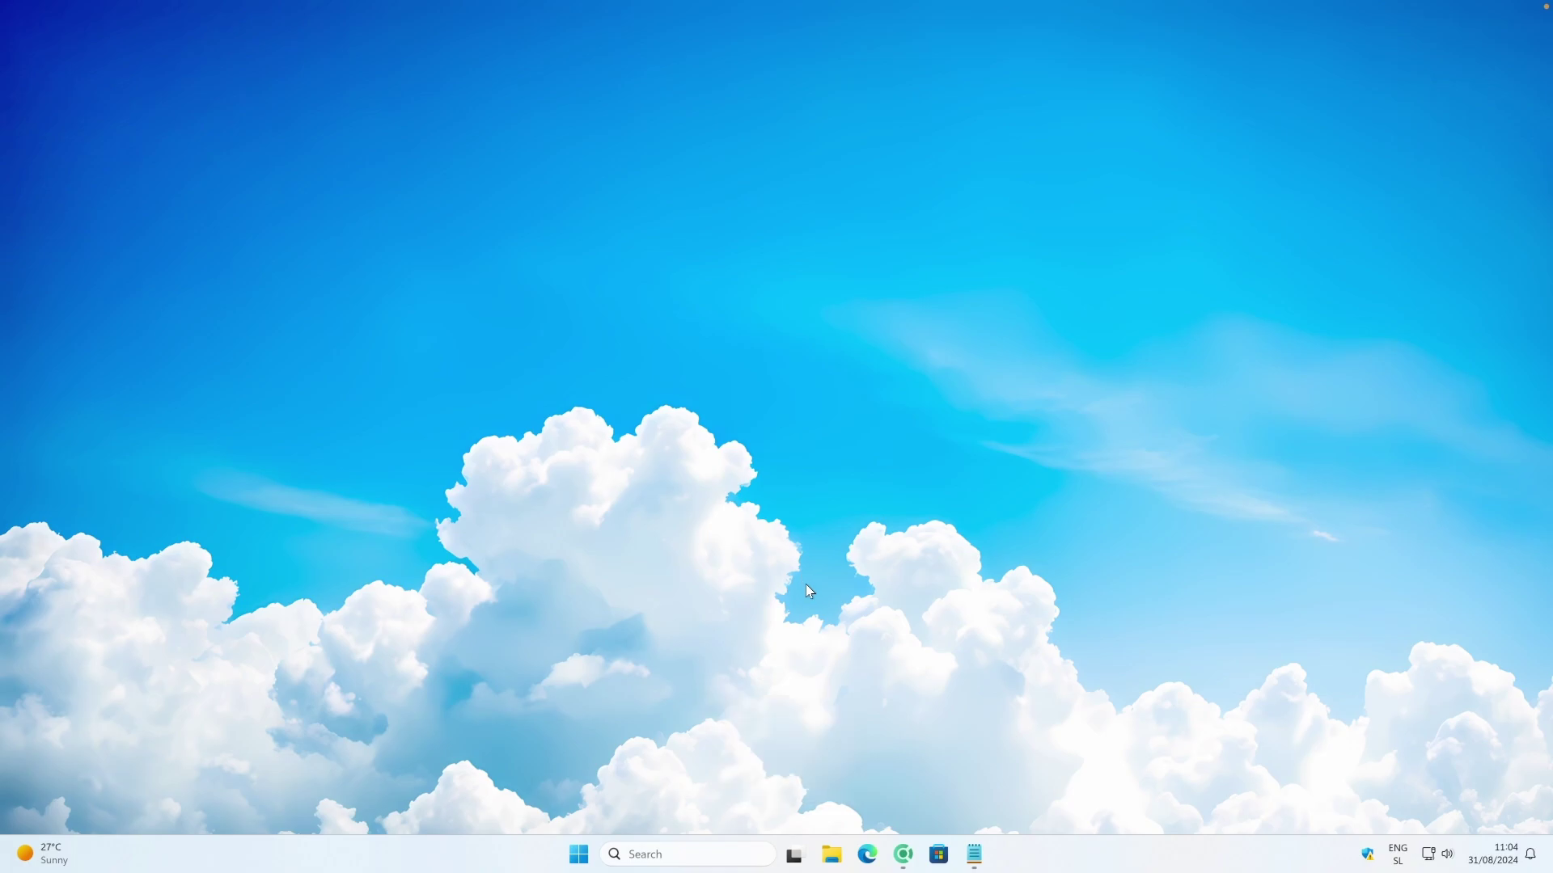
Open the System page of Windows Settings
left_click(580, 854)
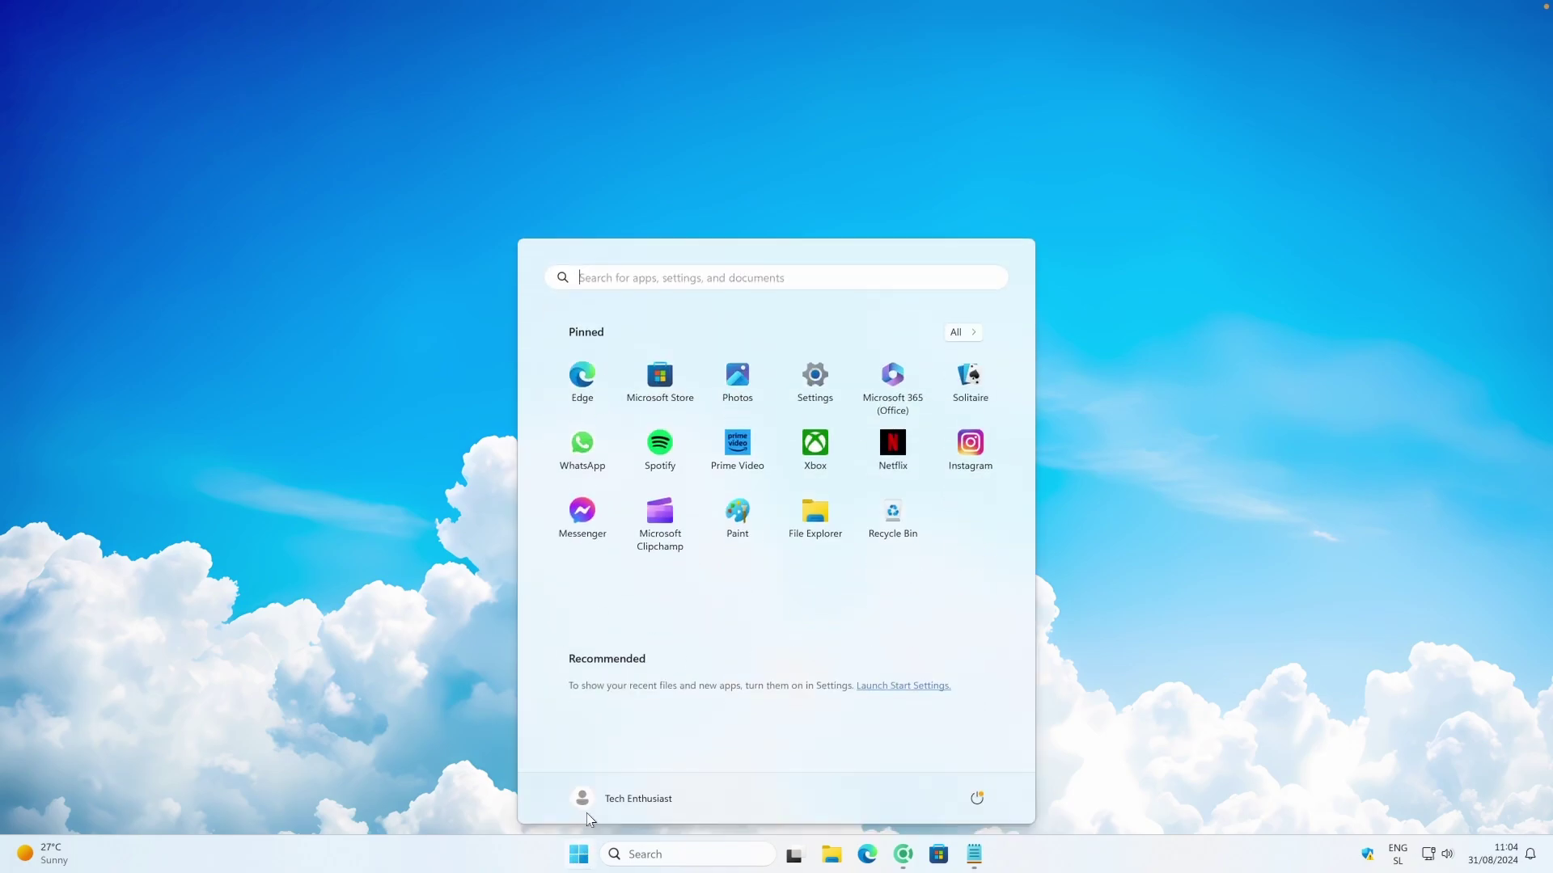
left_click(831, 378)
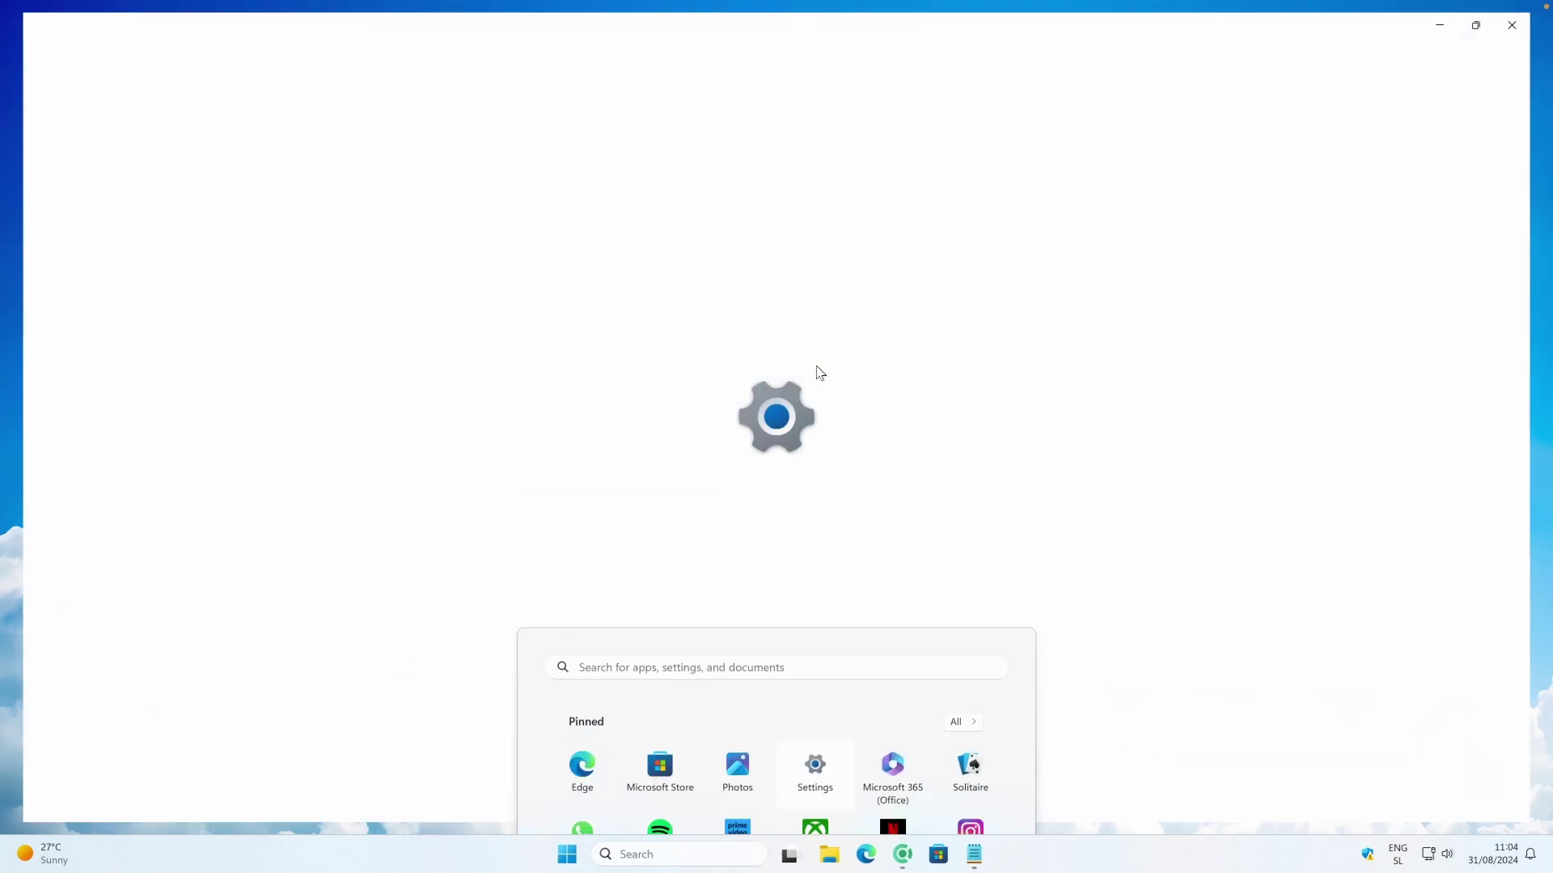
left_click(89, 212)
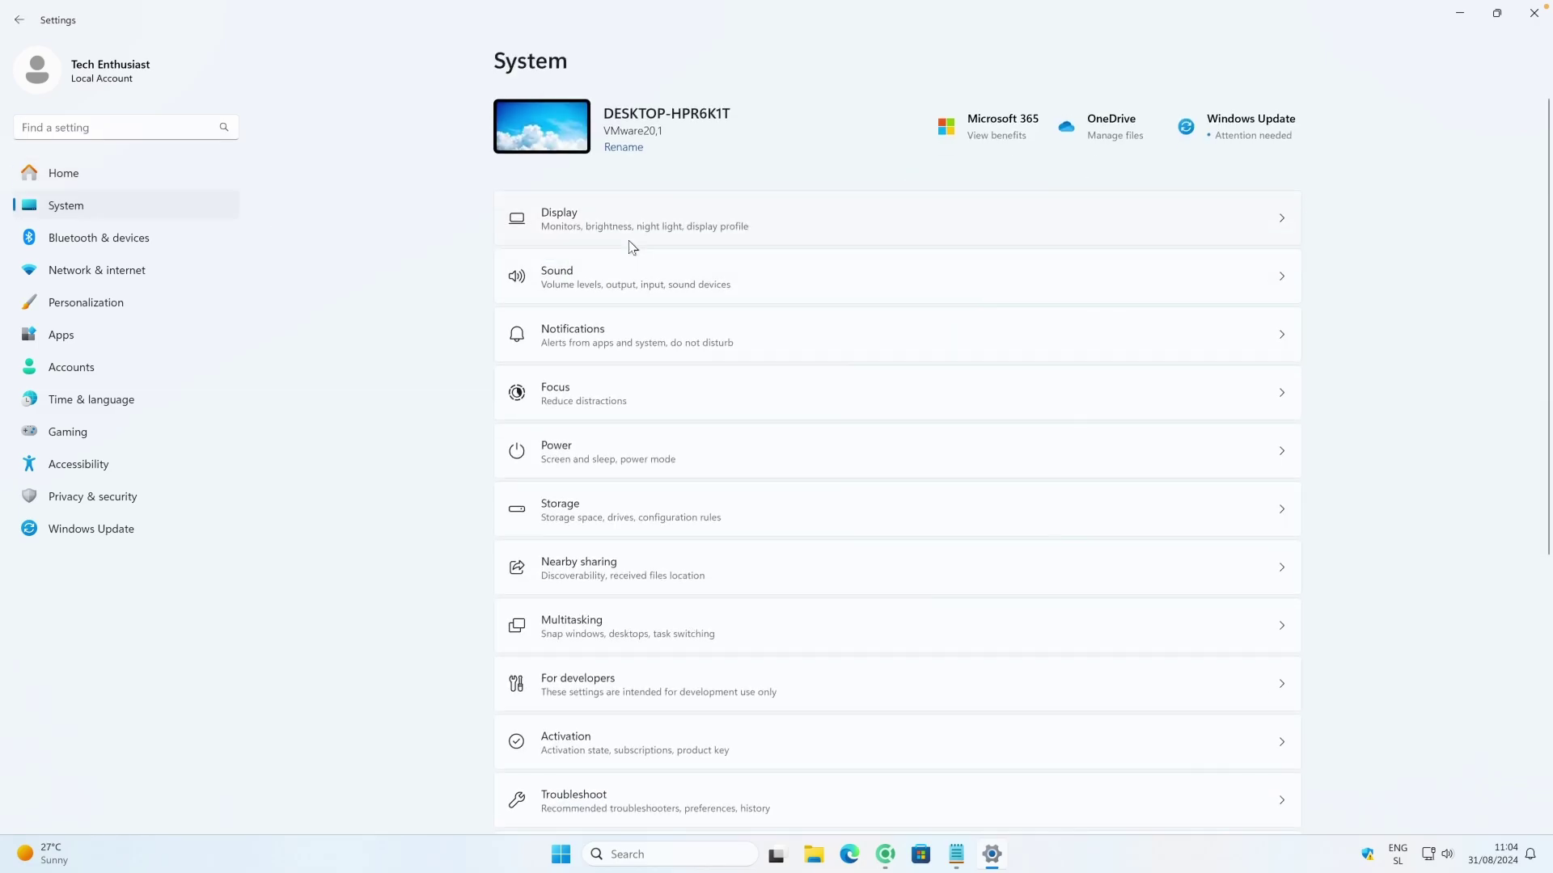
Open the advanced system settings from the System About page and move System Properties to the middle of the desktop
scroll(663, 670, "down", 5)
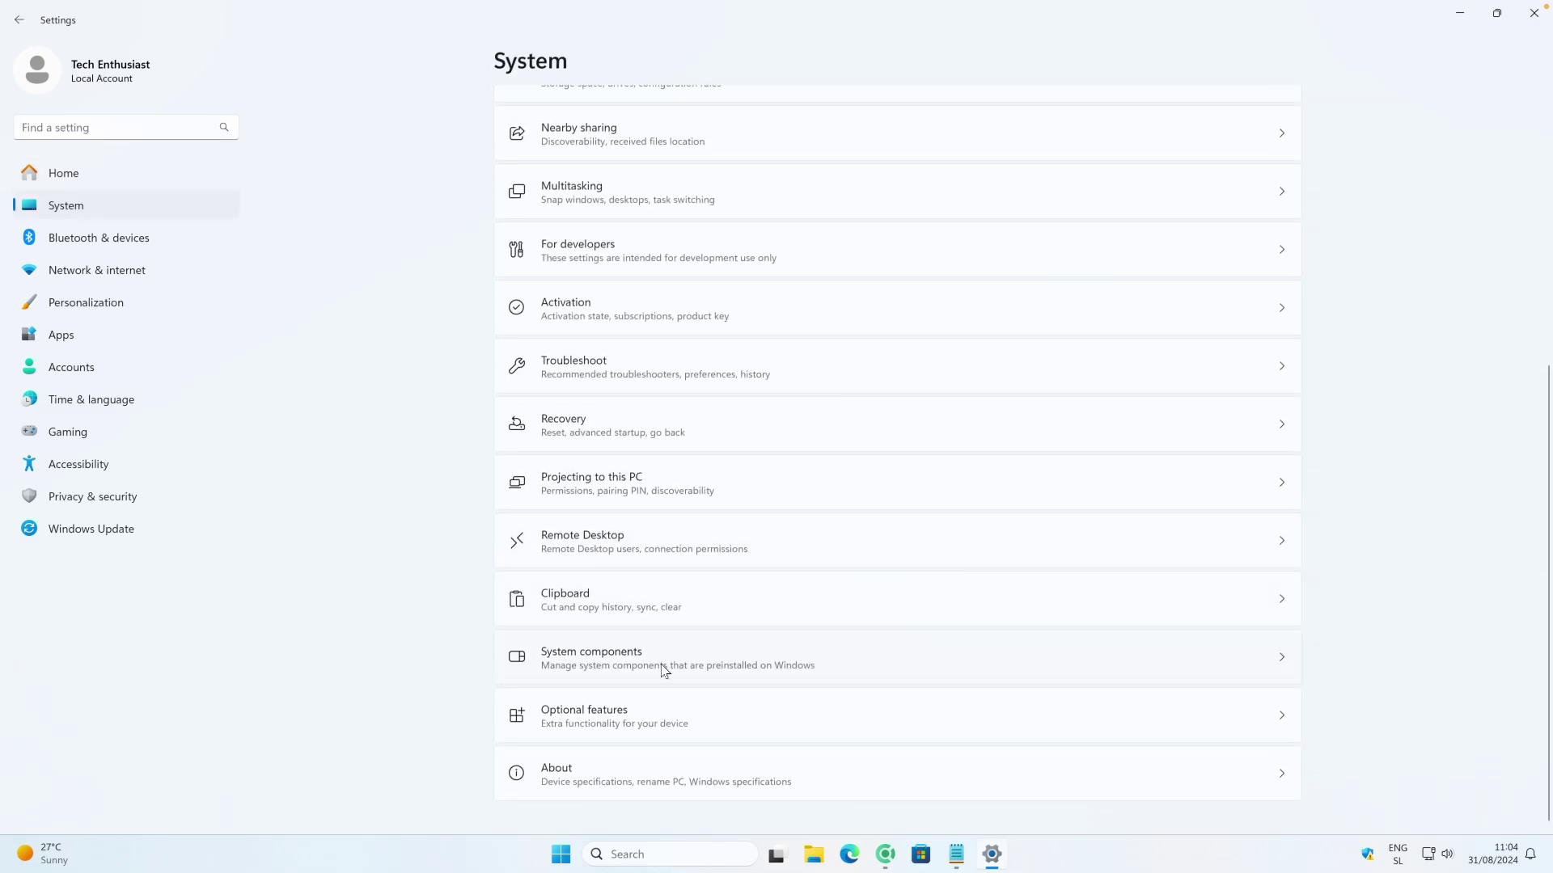
left_click(764, 774)
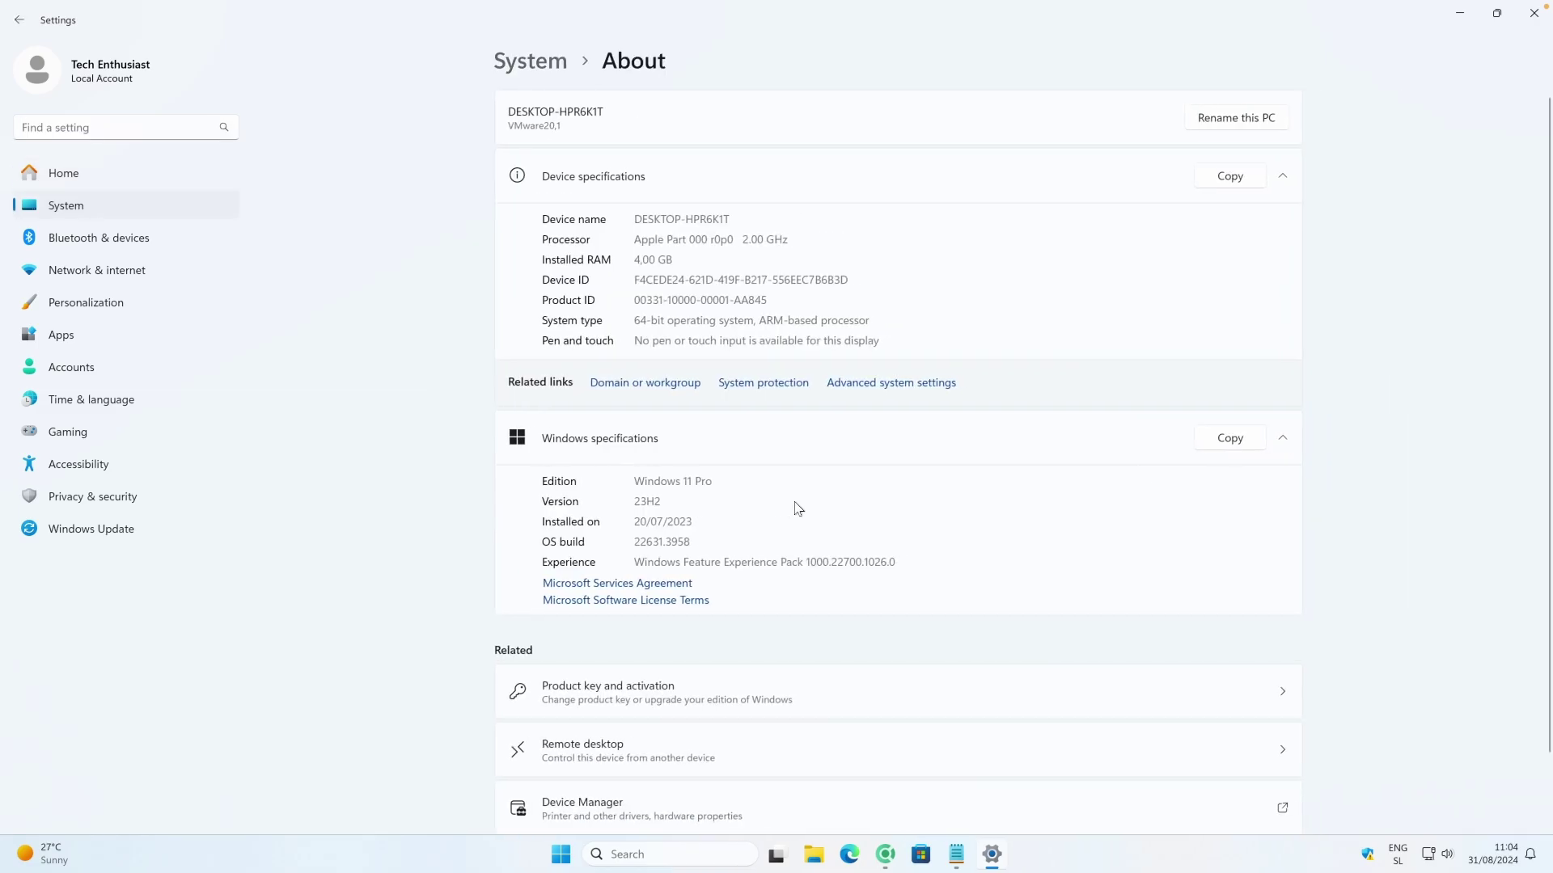
scroll(885, 557, "down", 1)
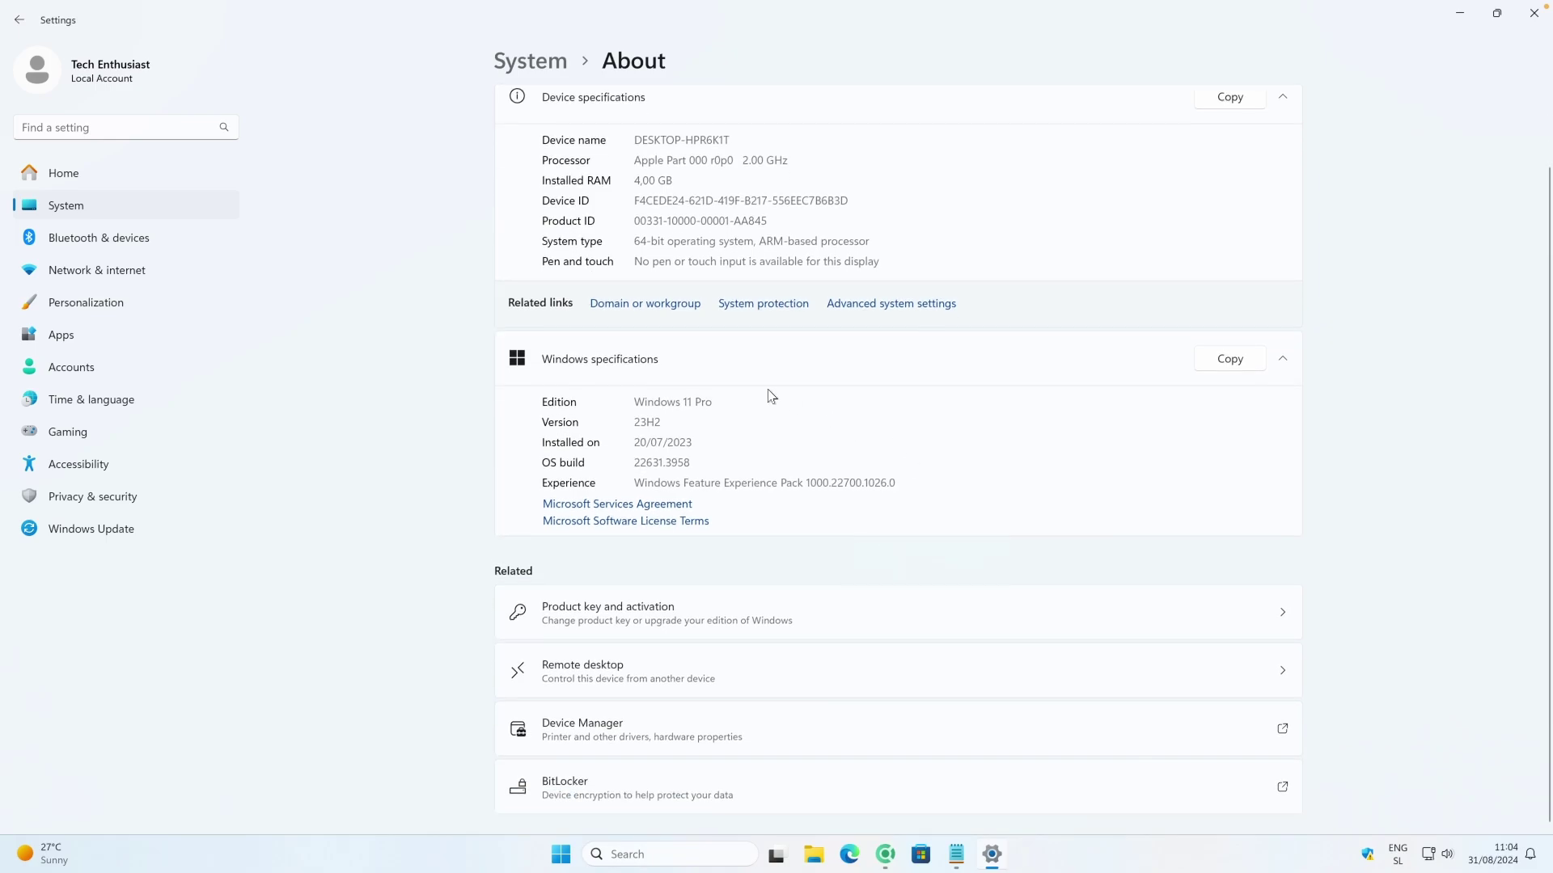
left_click(908, 304)
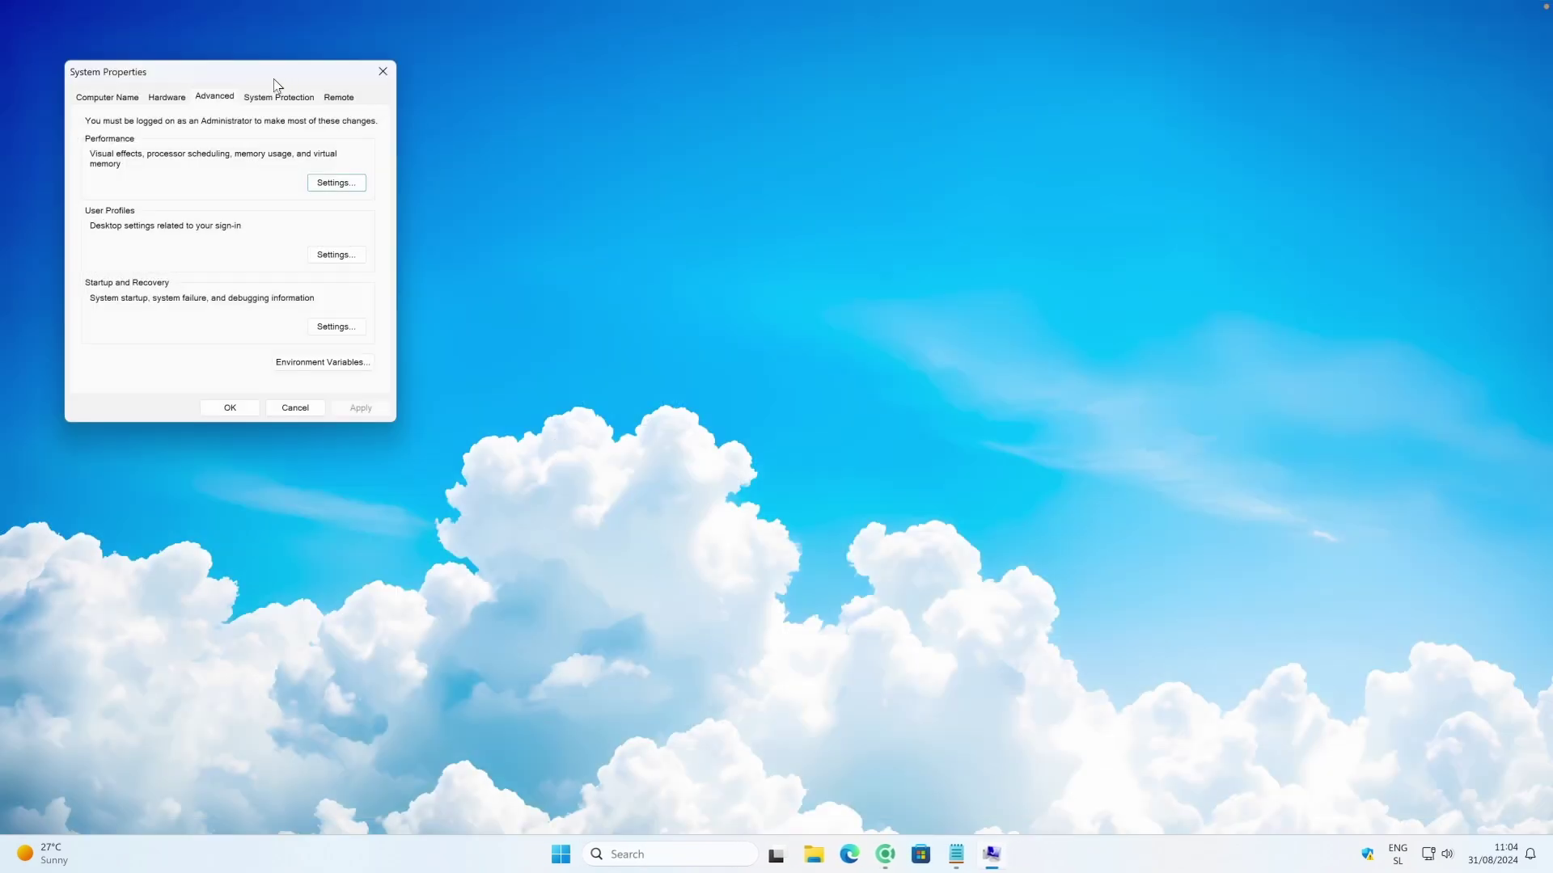
left_click_drag(275, 84, 773, 200)
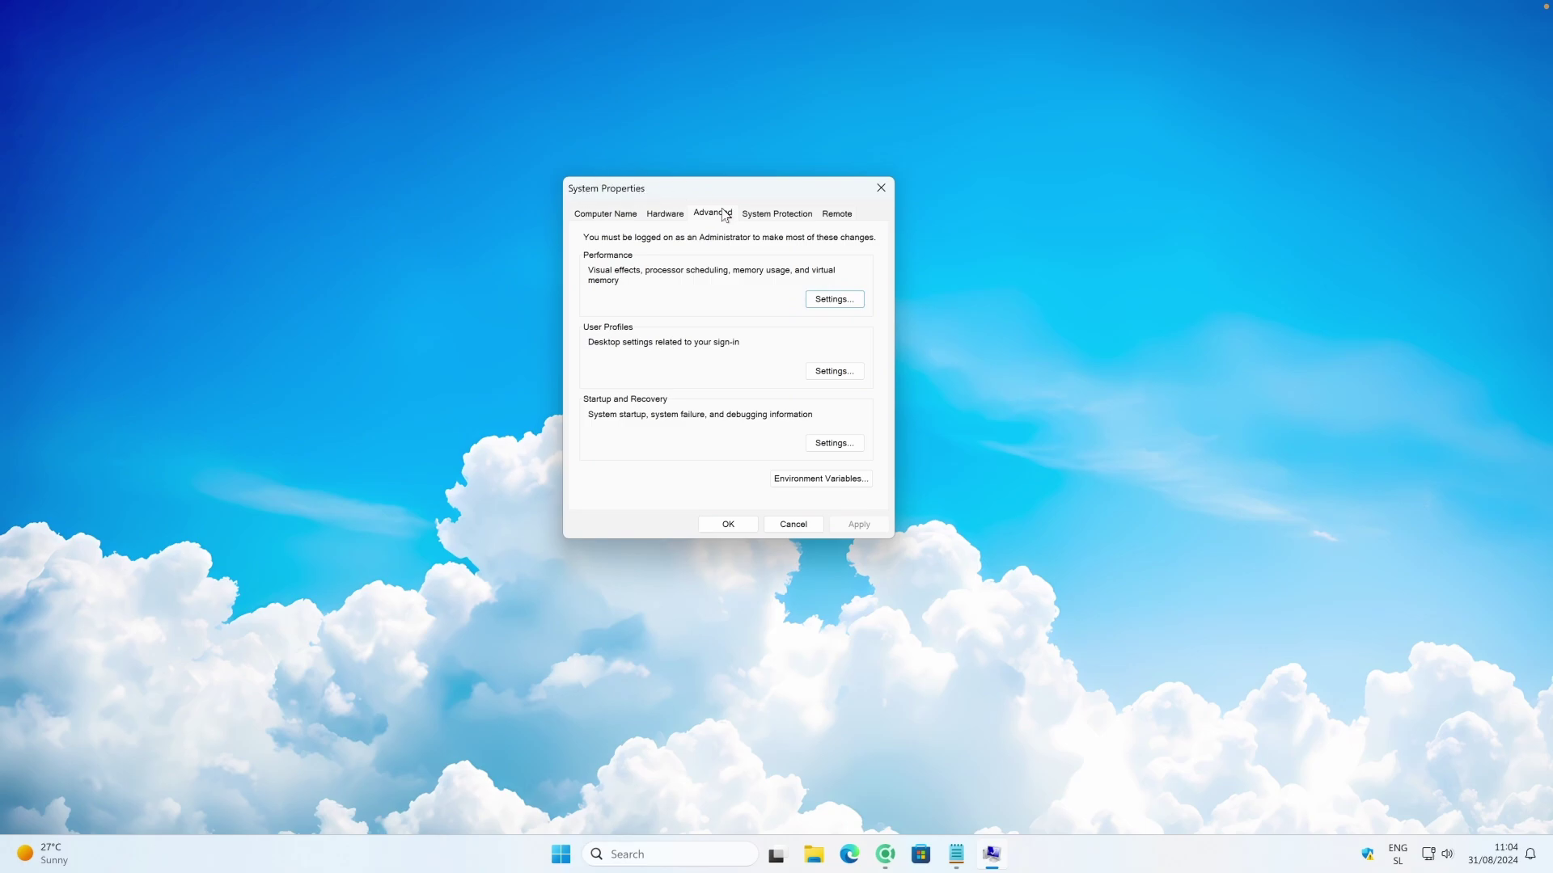
Adjust the performance visual effects for best performance, re-enable Smooth edges of screen fonts, and apply the settings
left_click(833, 300)
left_click_drag(790, 250, 981, 224)
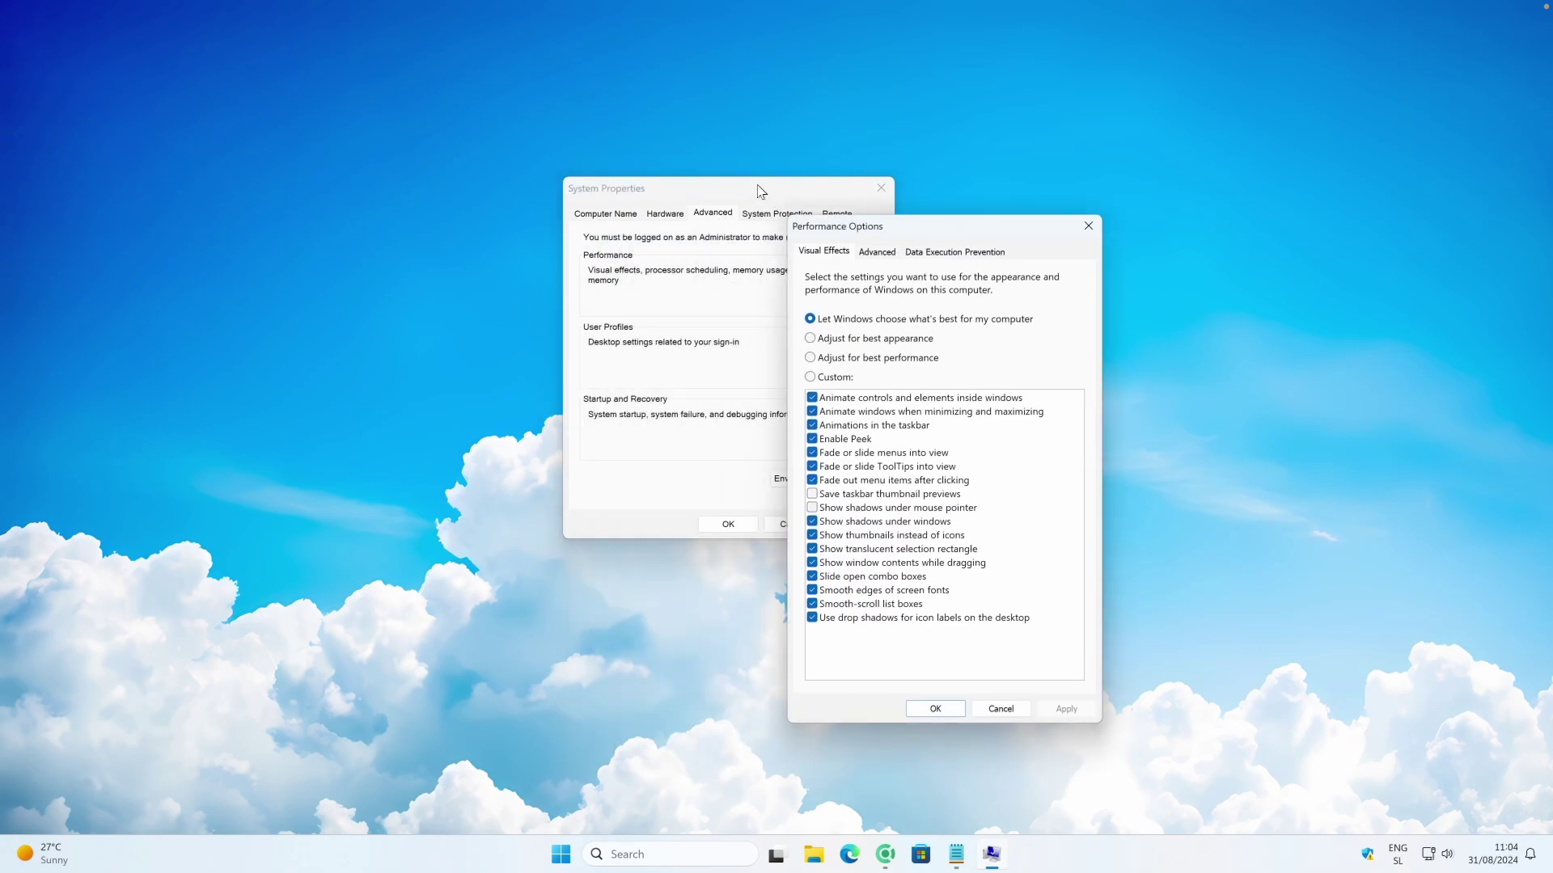
left_click_drag(890, 234, 1027, 221)
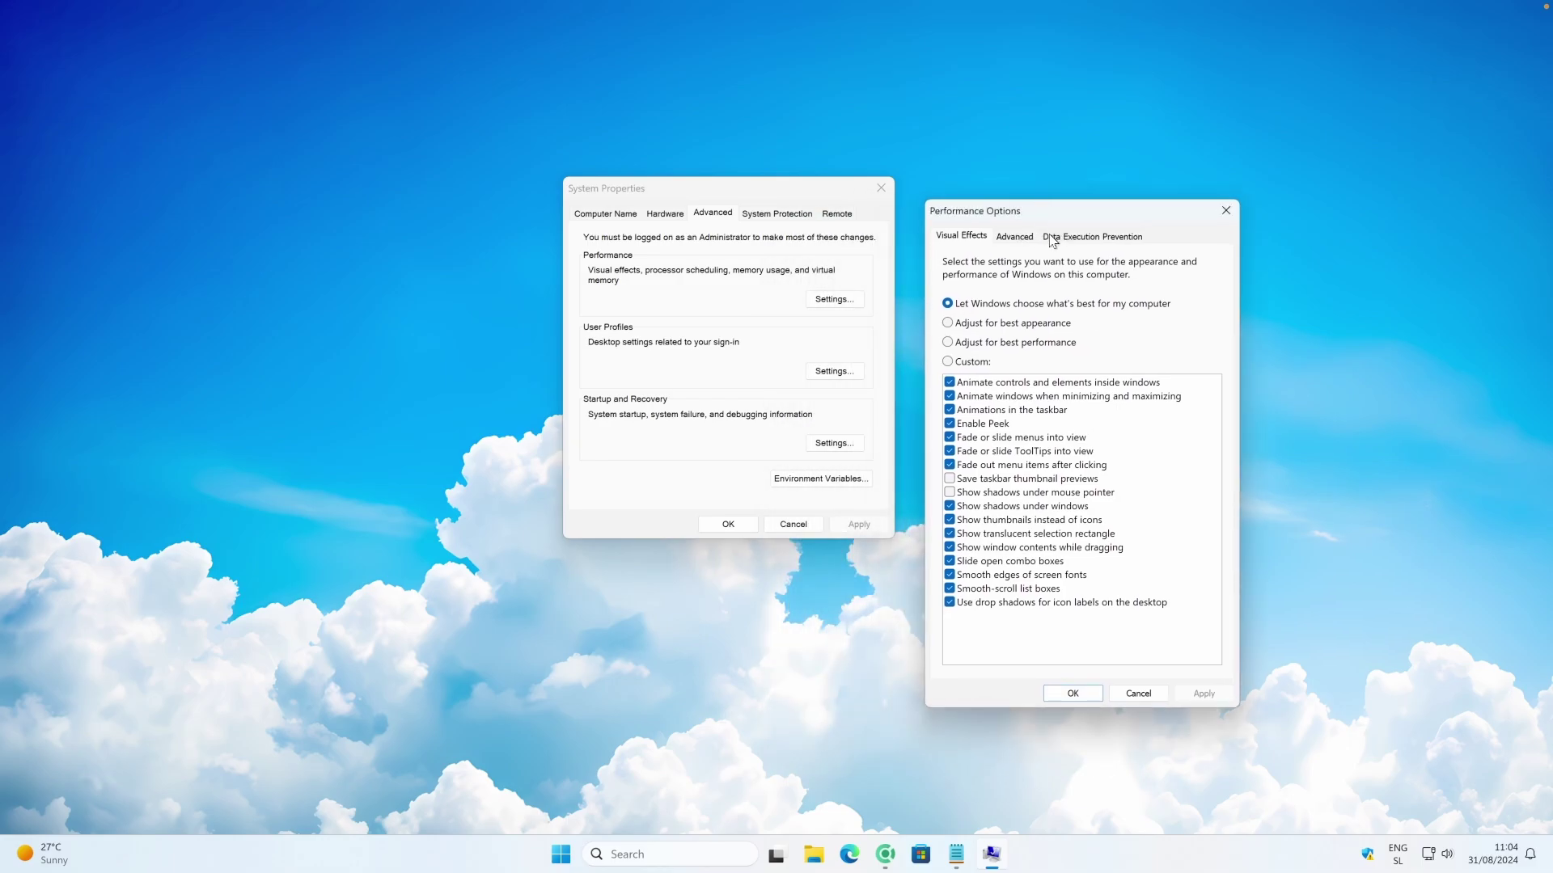
left_click(1000, 346)
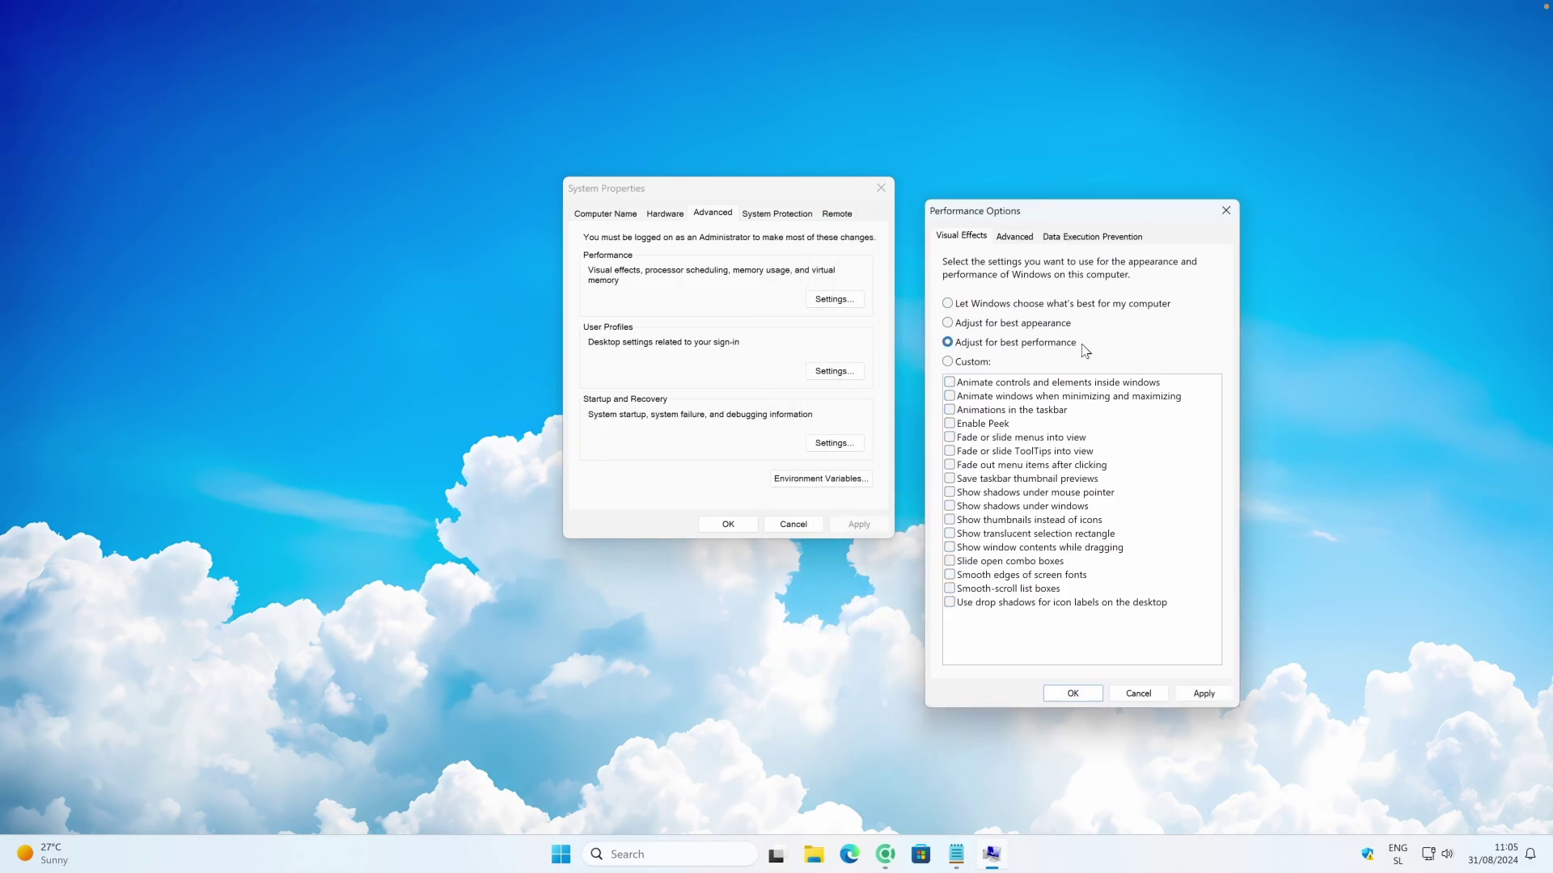
left_click(950, 575)
left_click(1204, 694)
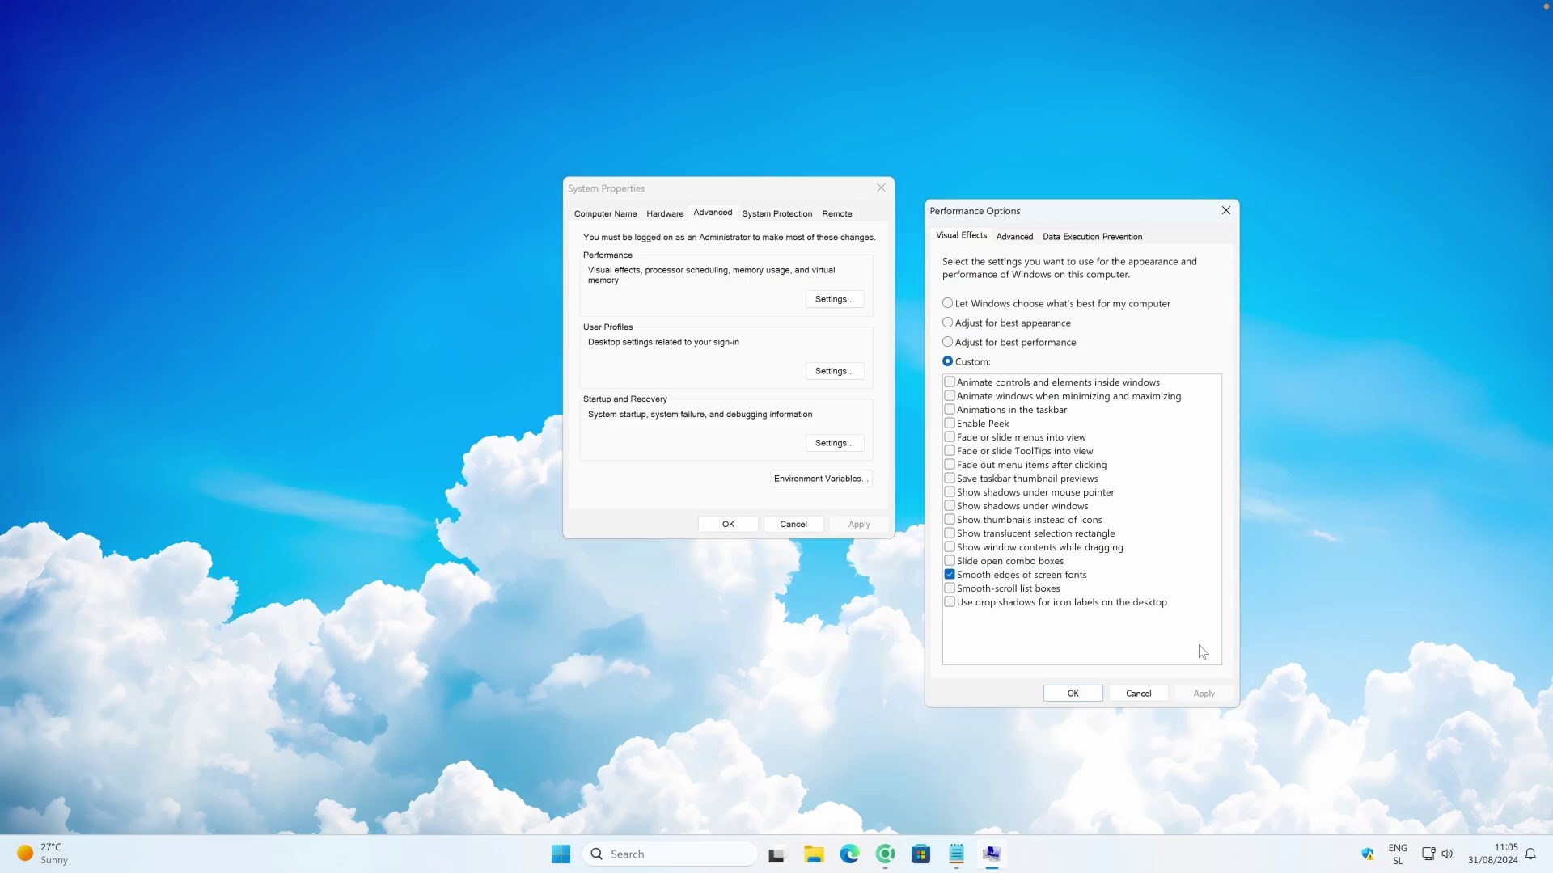
left_click(1079, 693)
Open and minimize File Explorer to check the window animations, and close System Properties
left_click(814, 850)
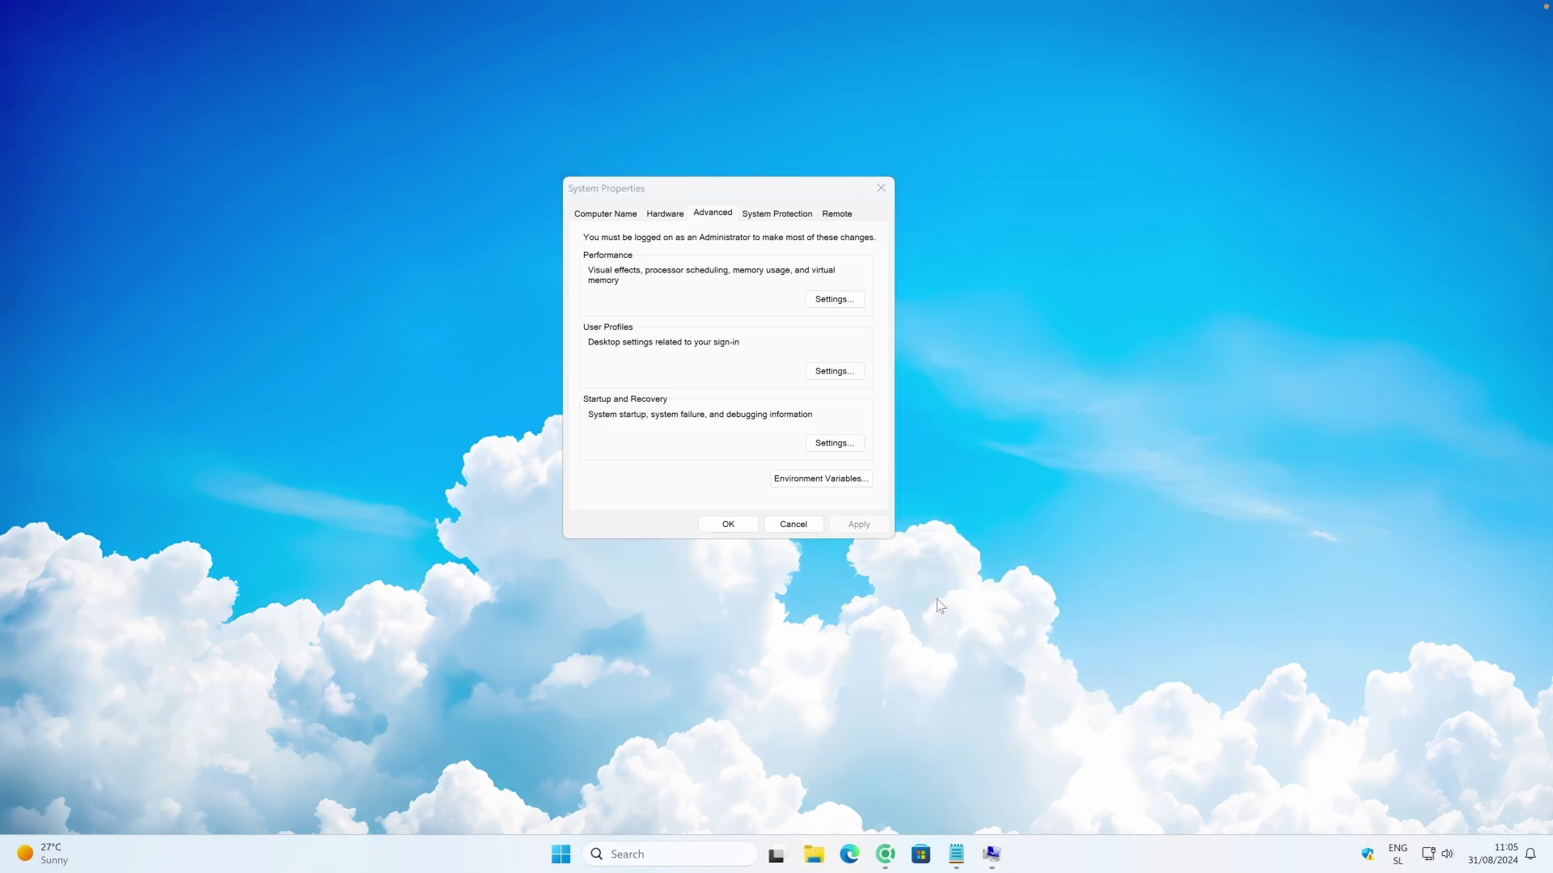
left_click(1126, 170)
left_click(881, 188)
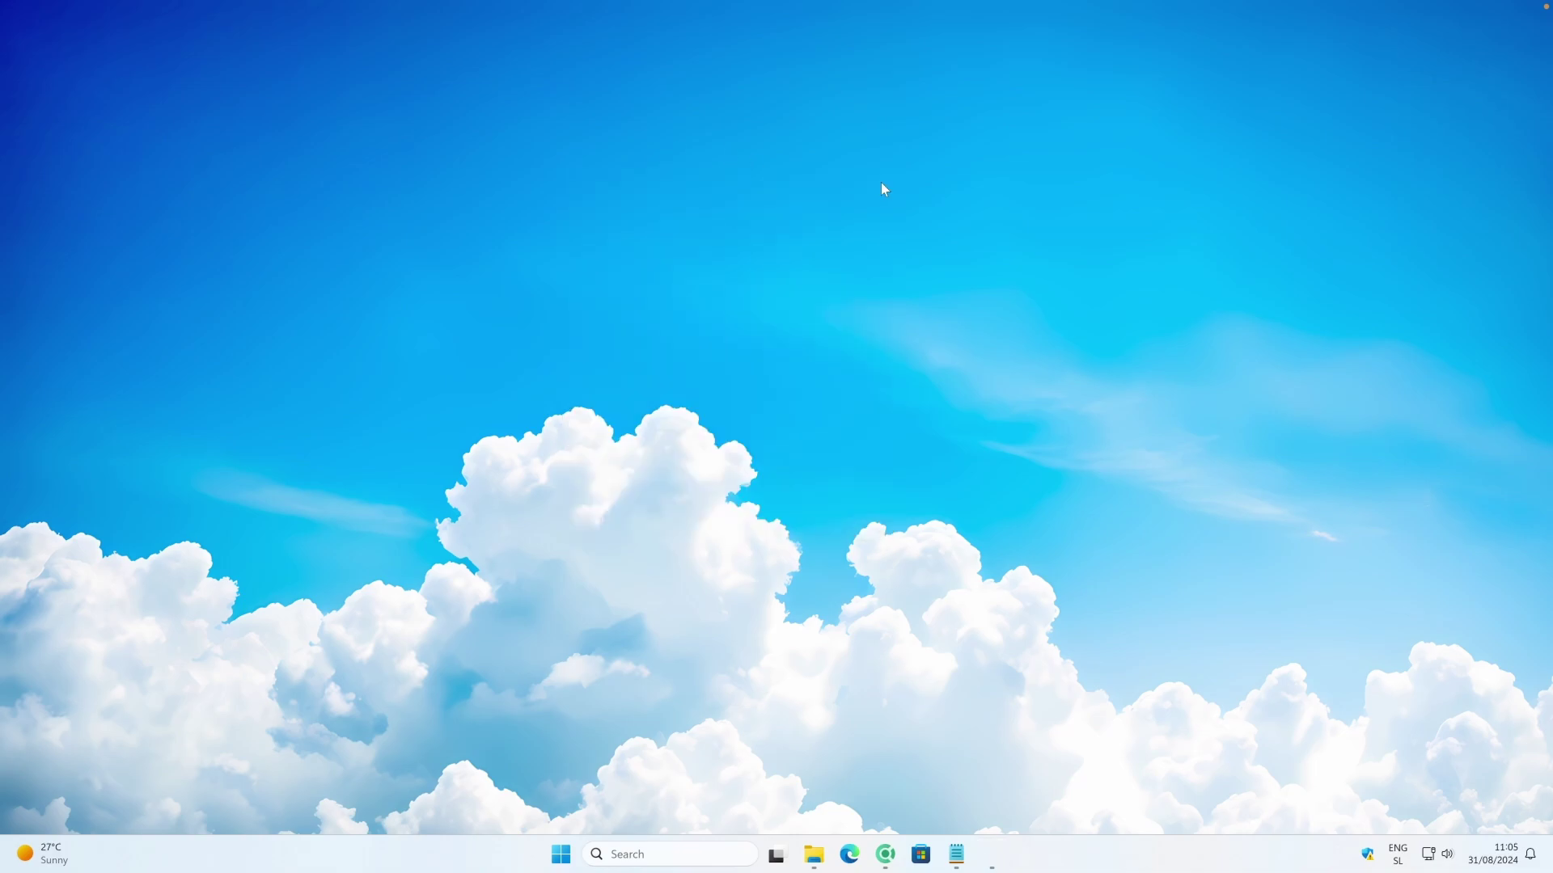
Review which apps start at sign-in on the Apps Startup page of Windows Settings, and close Settings
left_click(579, 853)
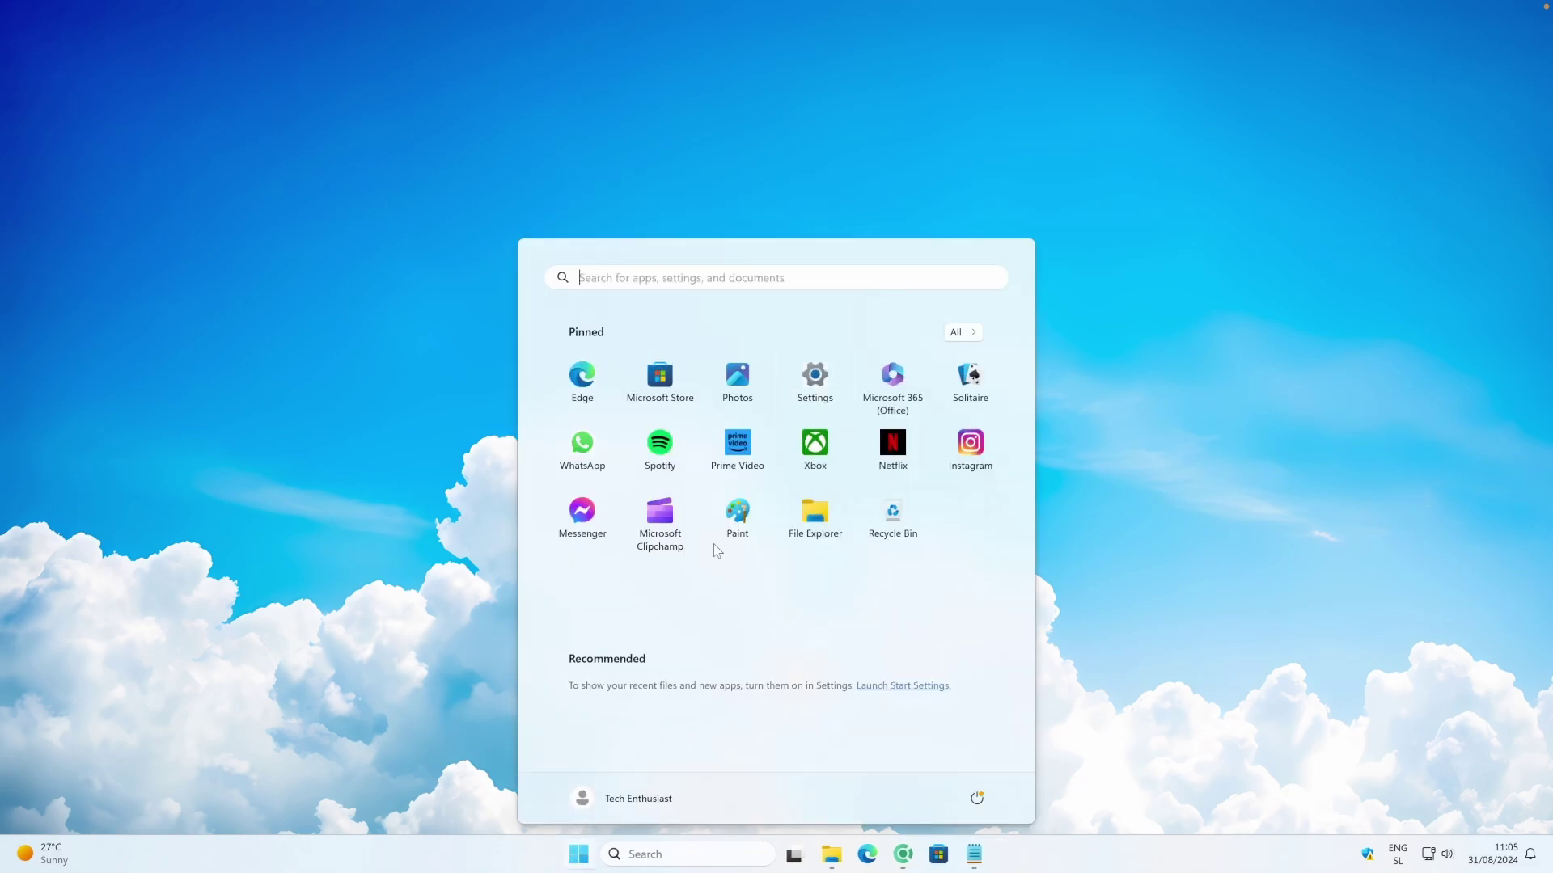
left_click(845, 370)
left_click(186, 334)
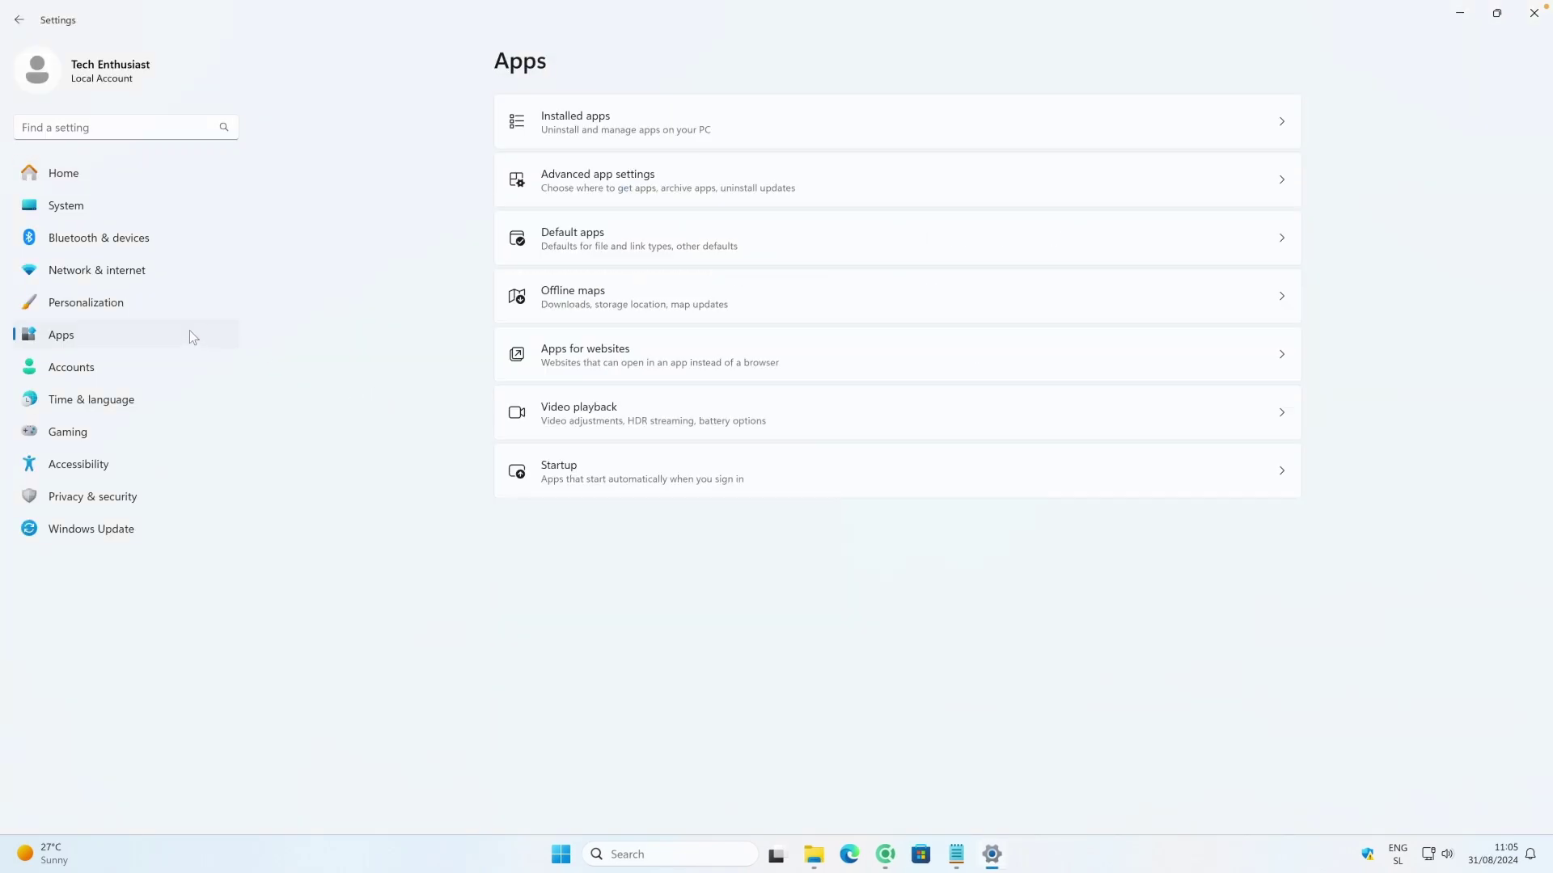
left_click(677, 481)
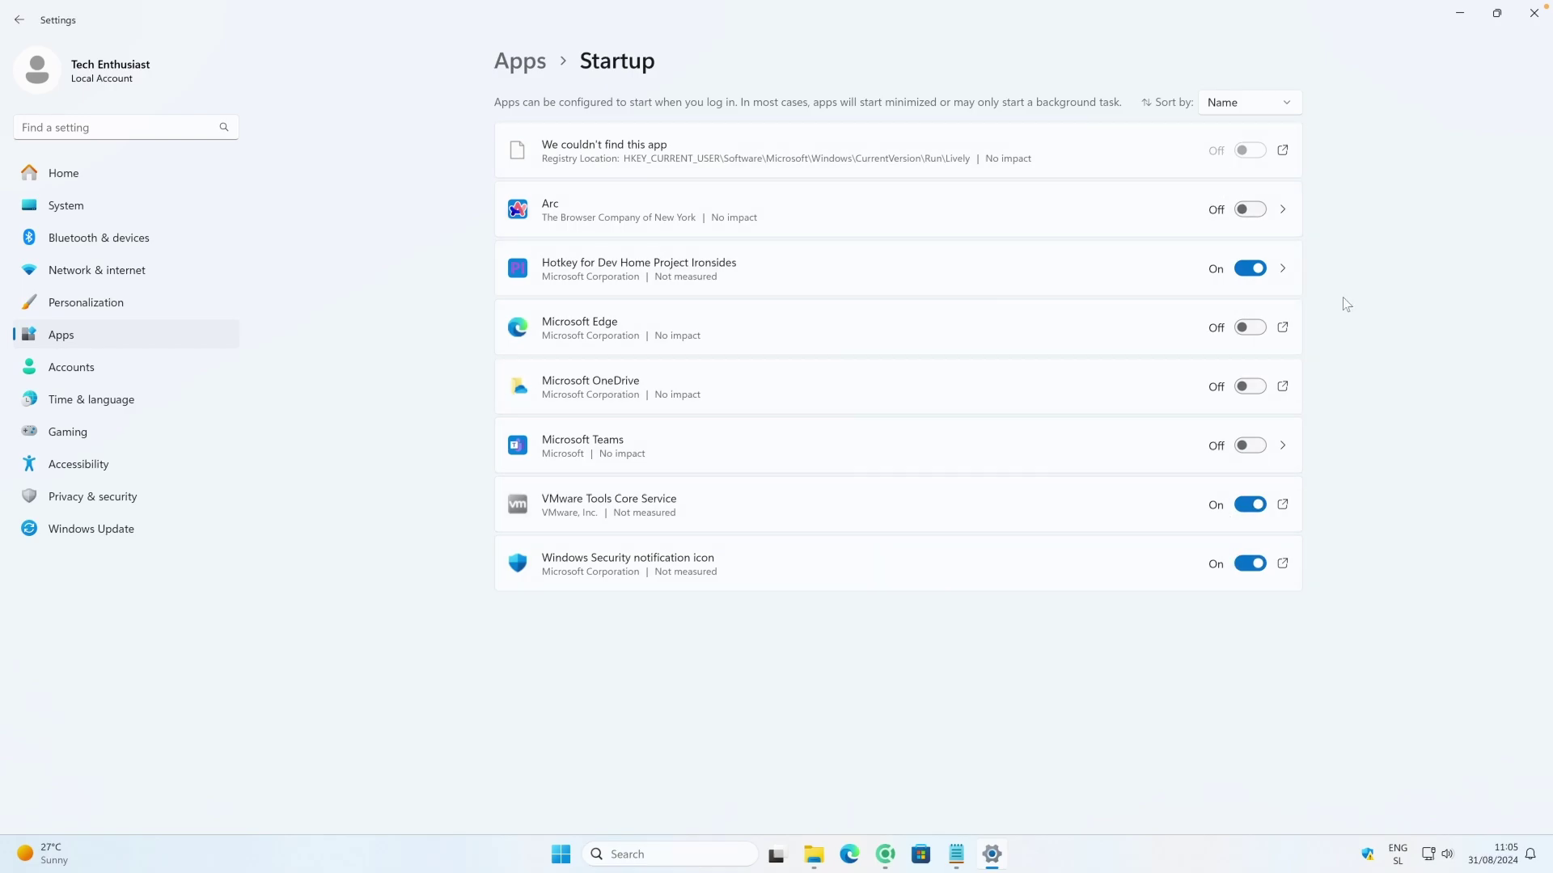
left_click(1533, 13)
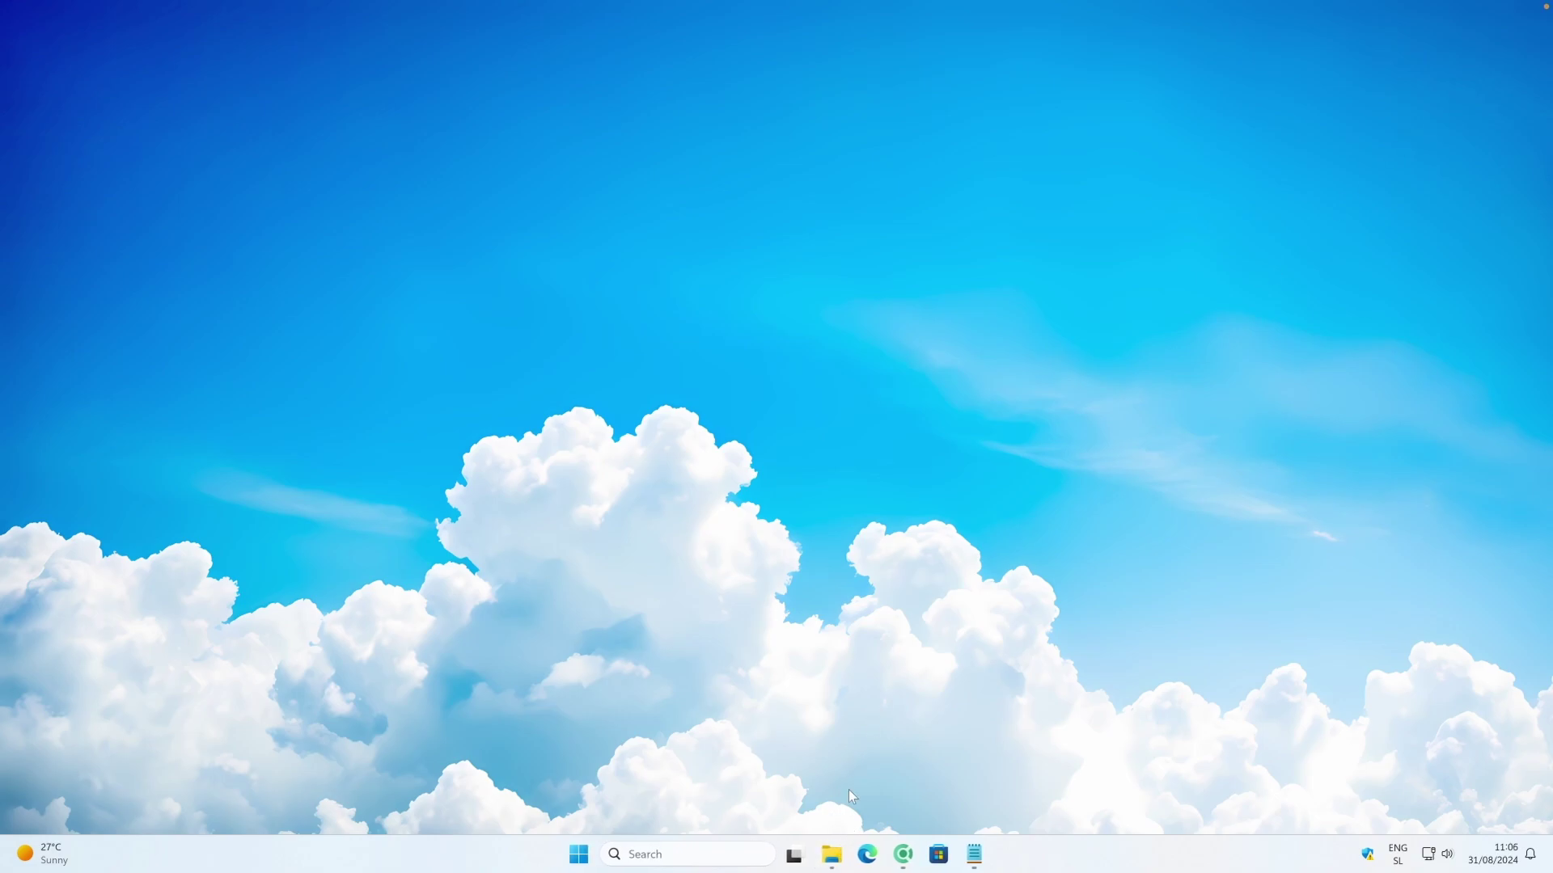
Start Disk Cleanup for Local Disk (C:) from File Explorer and close the File Explorer window
left_click(832, 854)
left_click(589, 325)
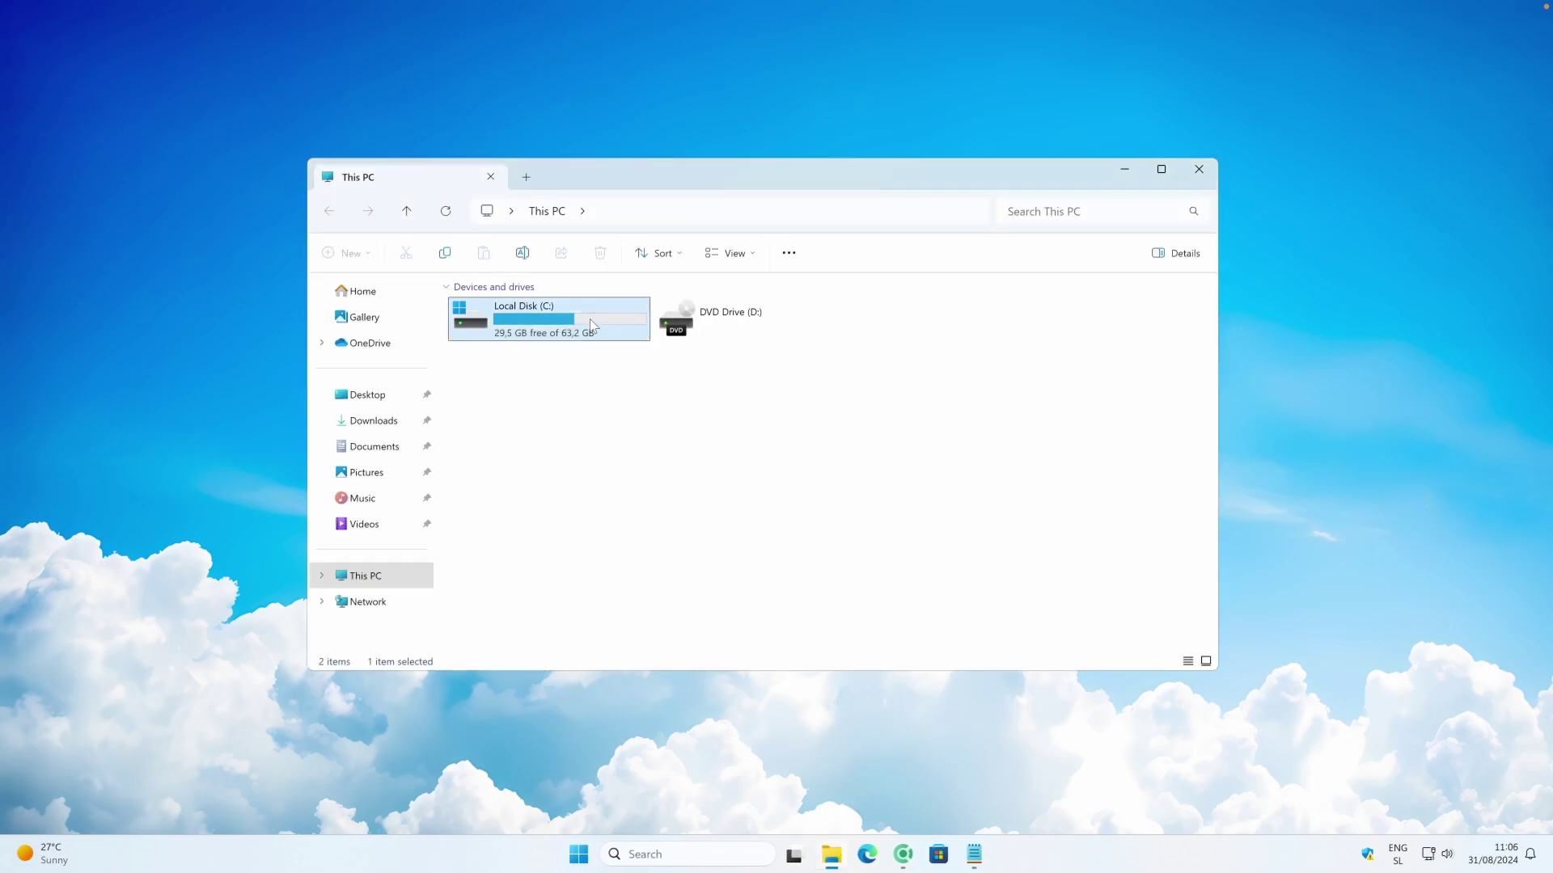
left_click(789, 253)
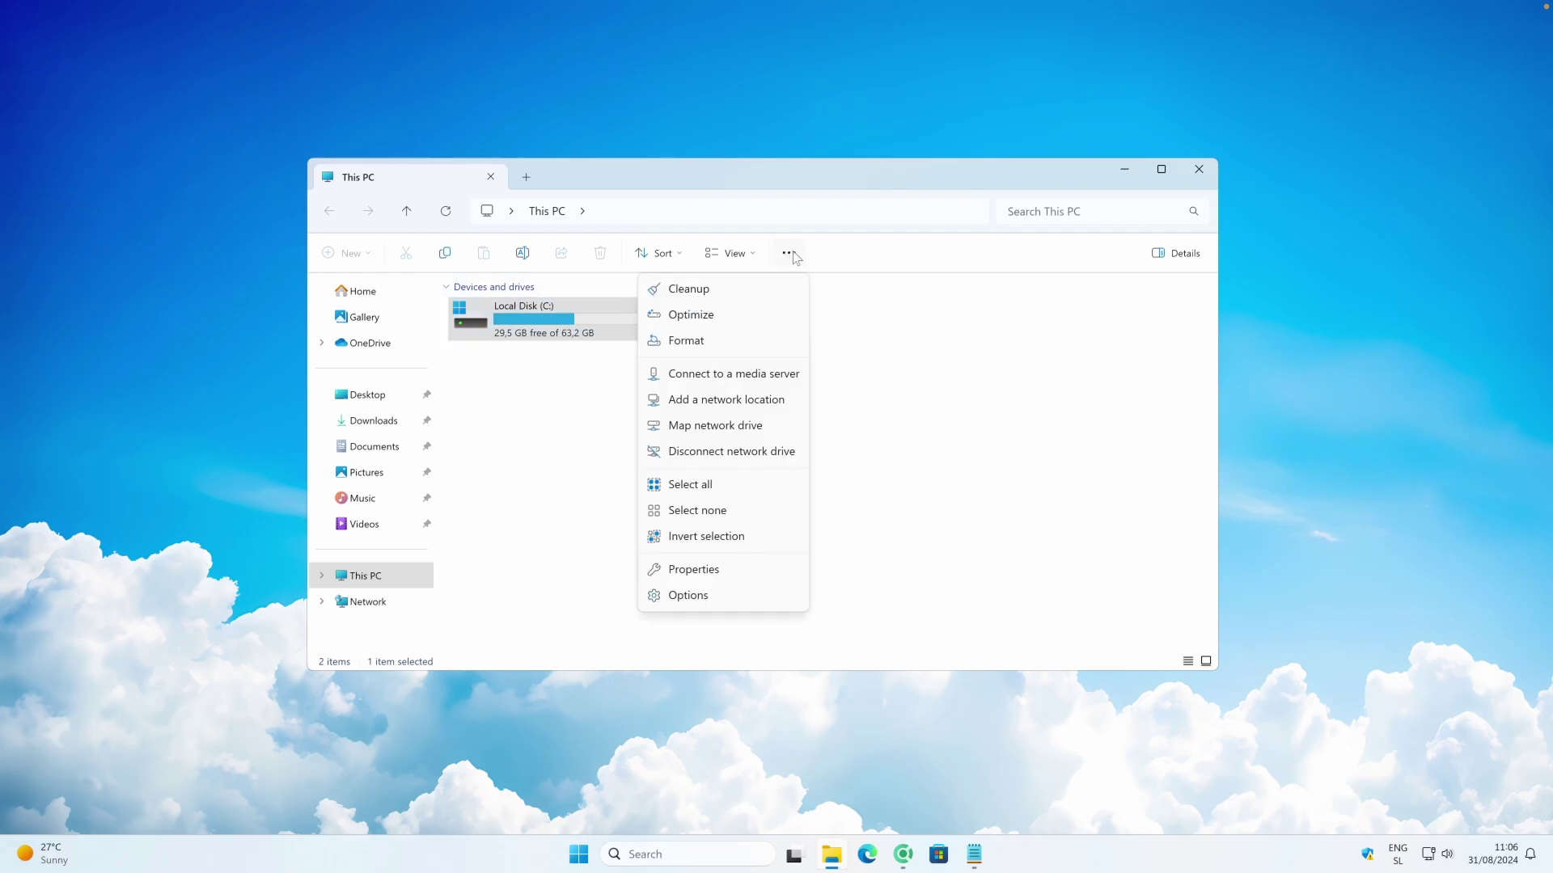
left_click(726, 291)
left_click(1199, 170)
left_click_drag(267, 111, 729, 205)
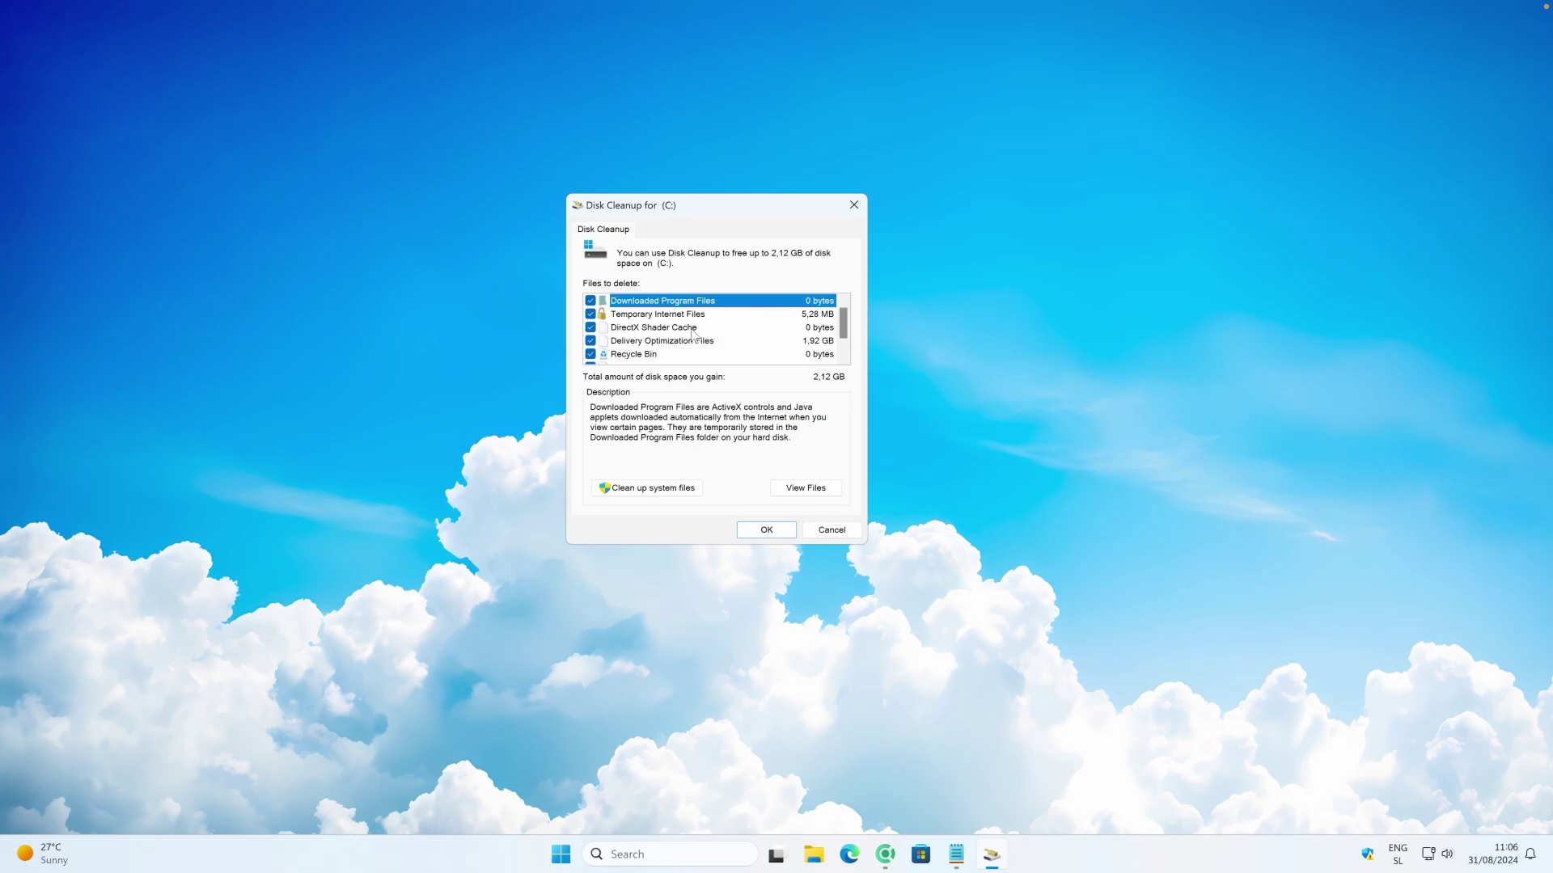
Look through the files Disk Cleanup can delete on drive C, including the system files
scroll(644, 330, "down", 1)
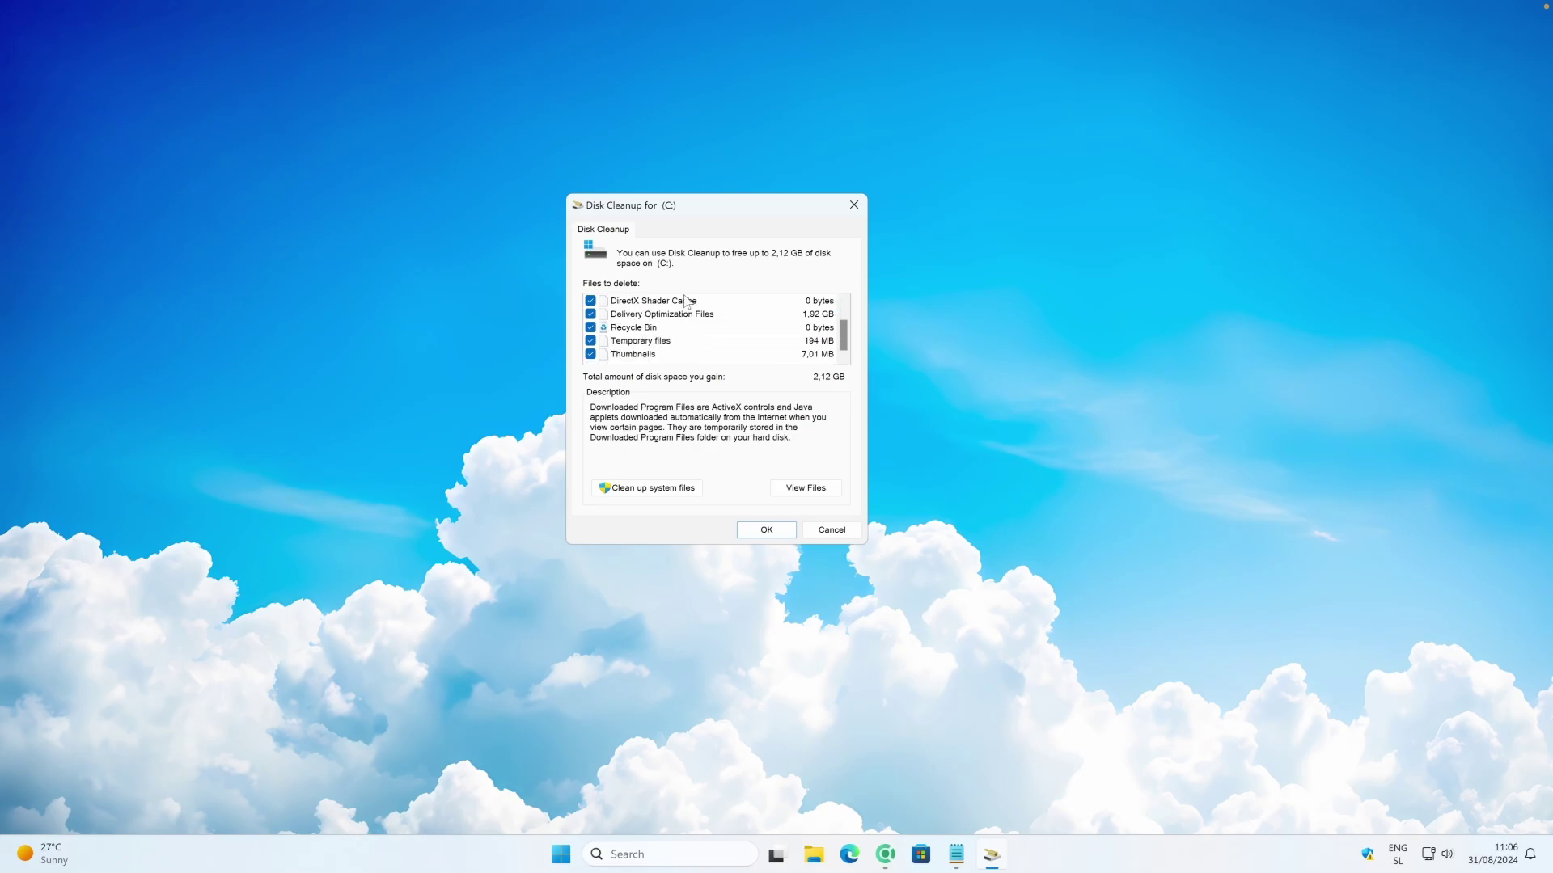
left_click(649, 487)
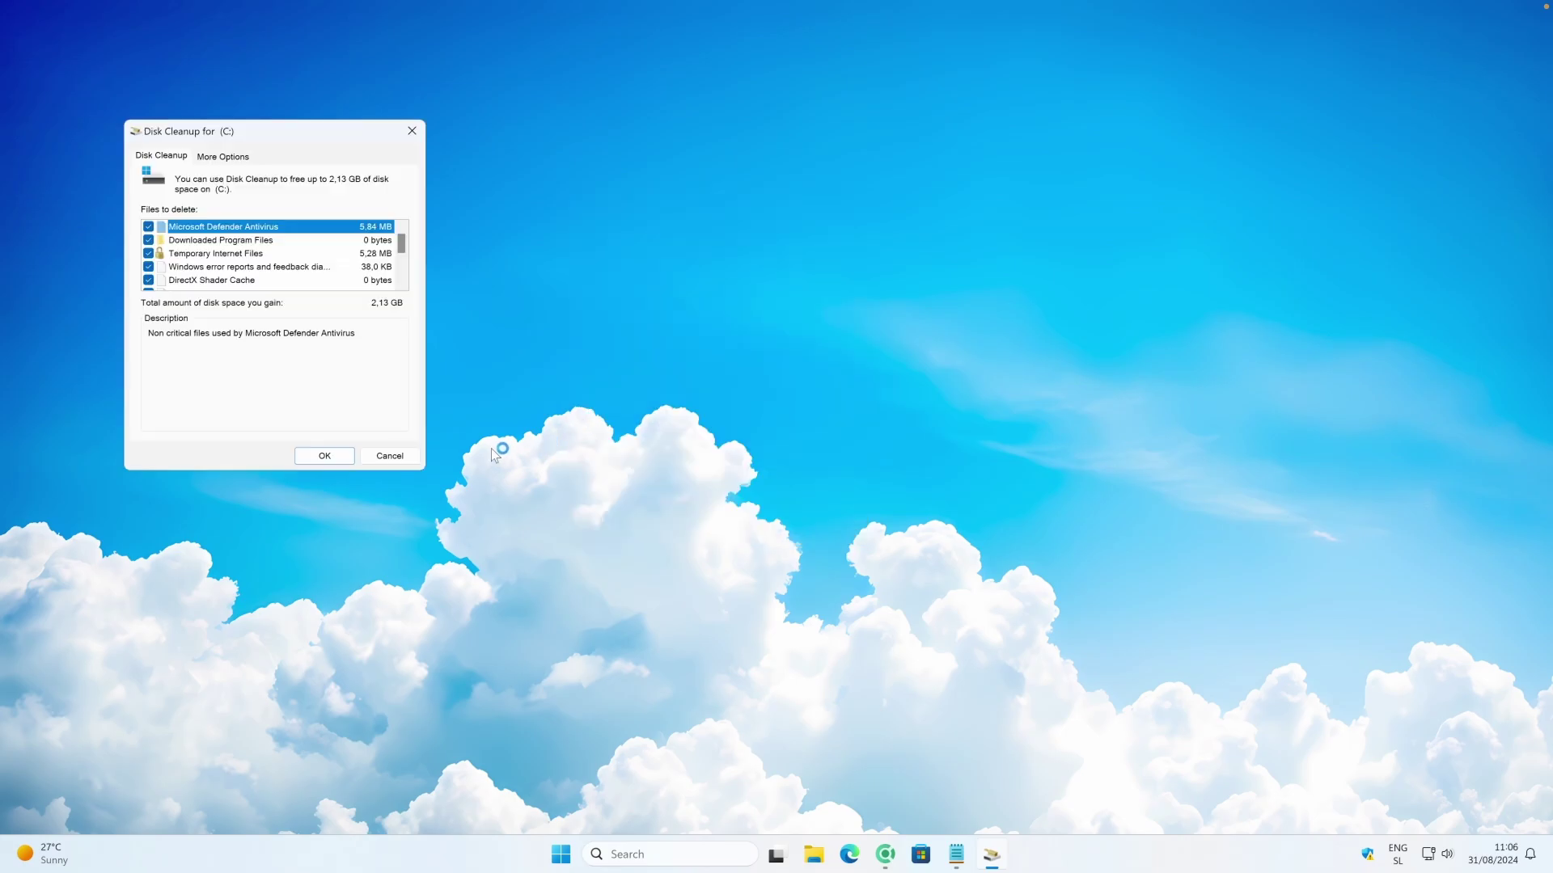
left_click_drag(328, 130, 812, 232)
scroll(748, 356, "down", 3)
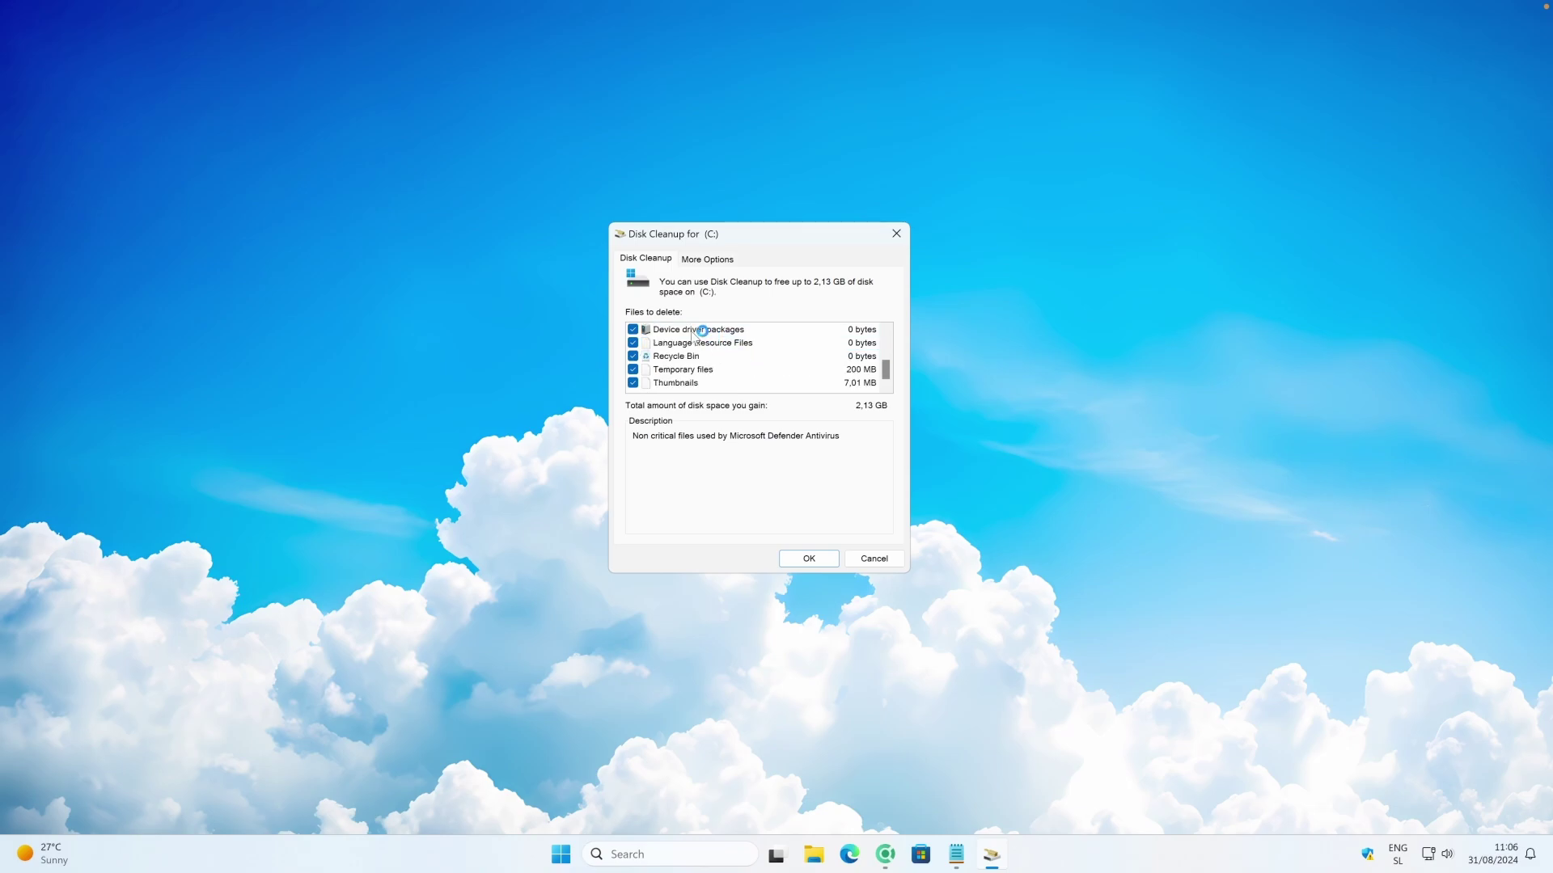
left_click_drag(885, 370, 899, 325)
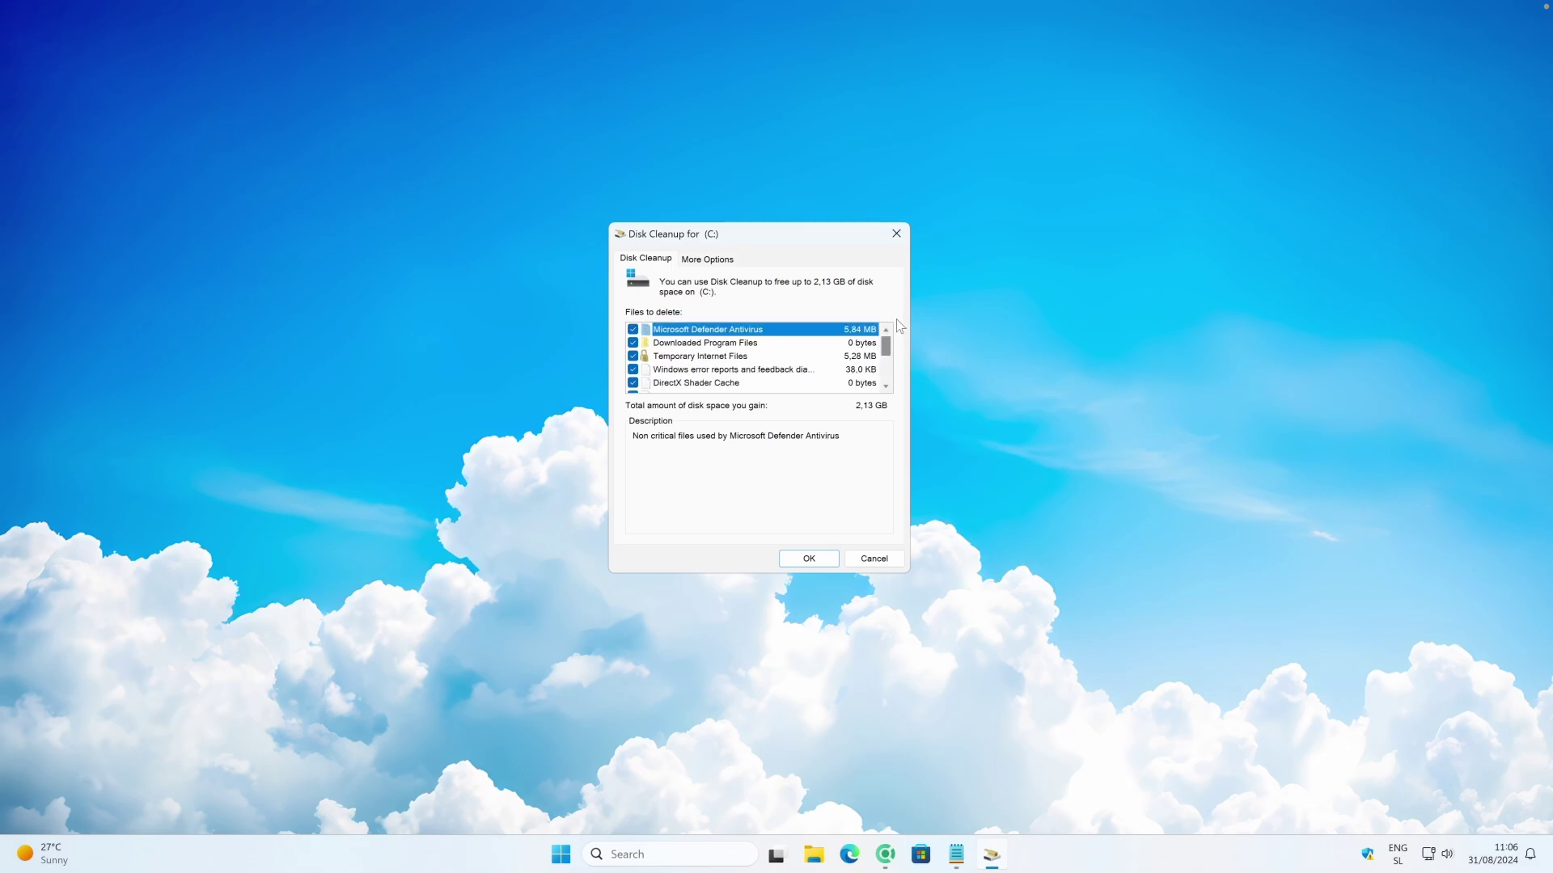
Check the System Restore and Shadow Copies clean-up among Disk Cleanup's extra options, and cancel Disk Cleanup
left_click(723, 260)
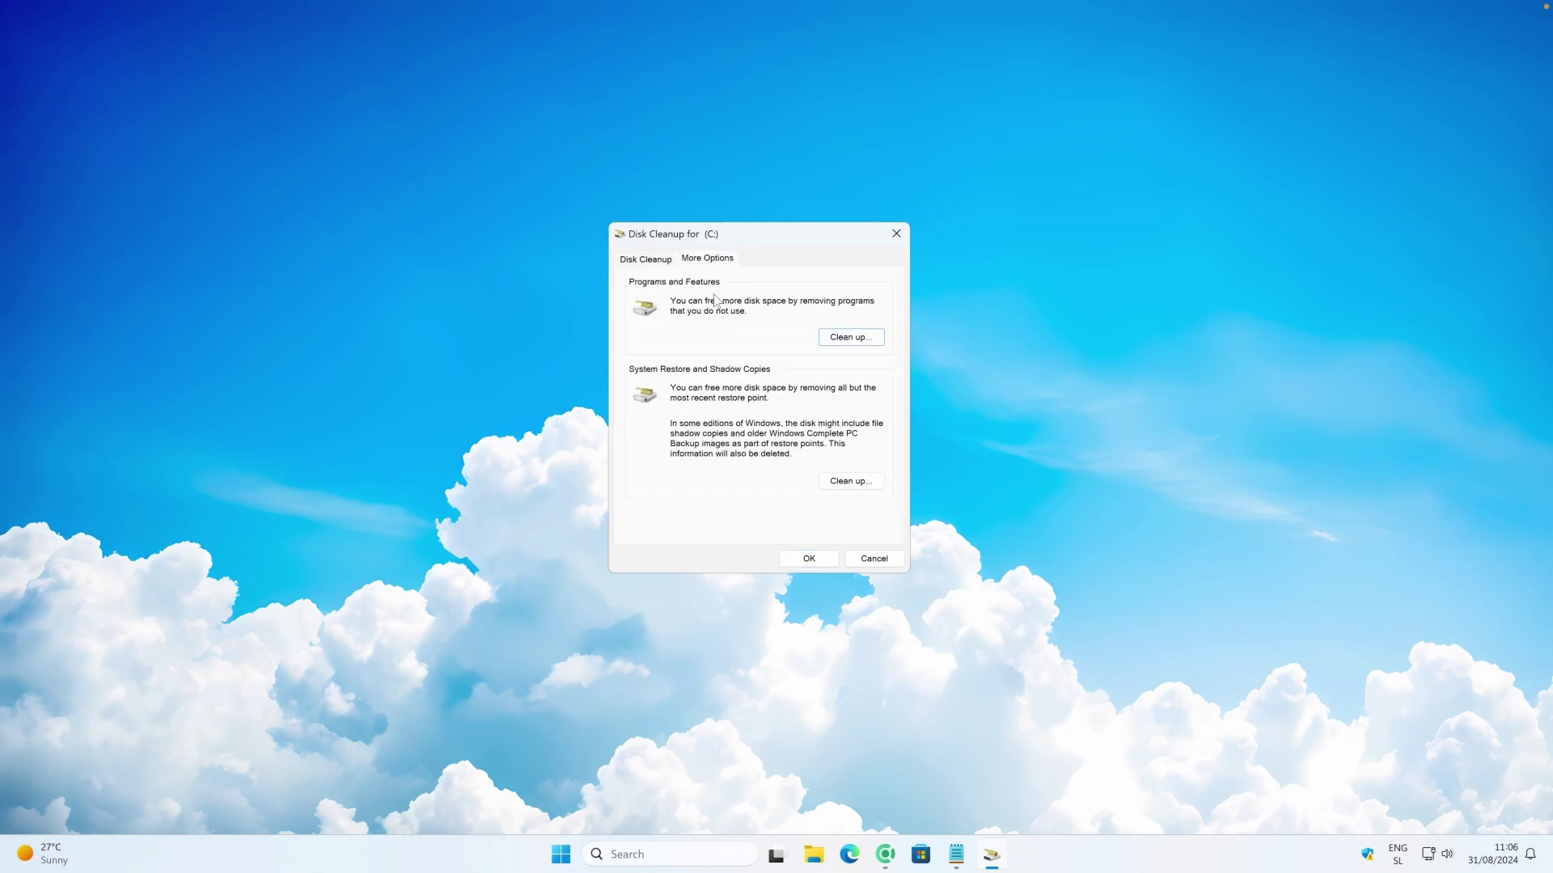
left_click(857, 480)
left_click(812, 450)
left_click(671, 259)
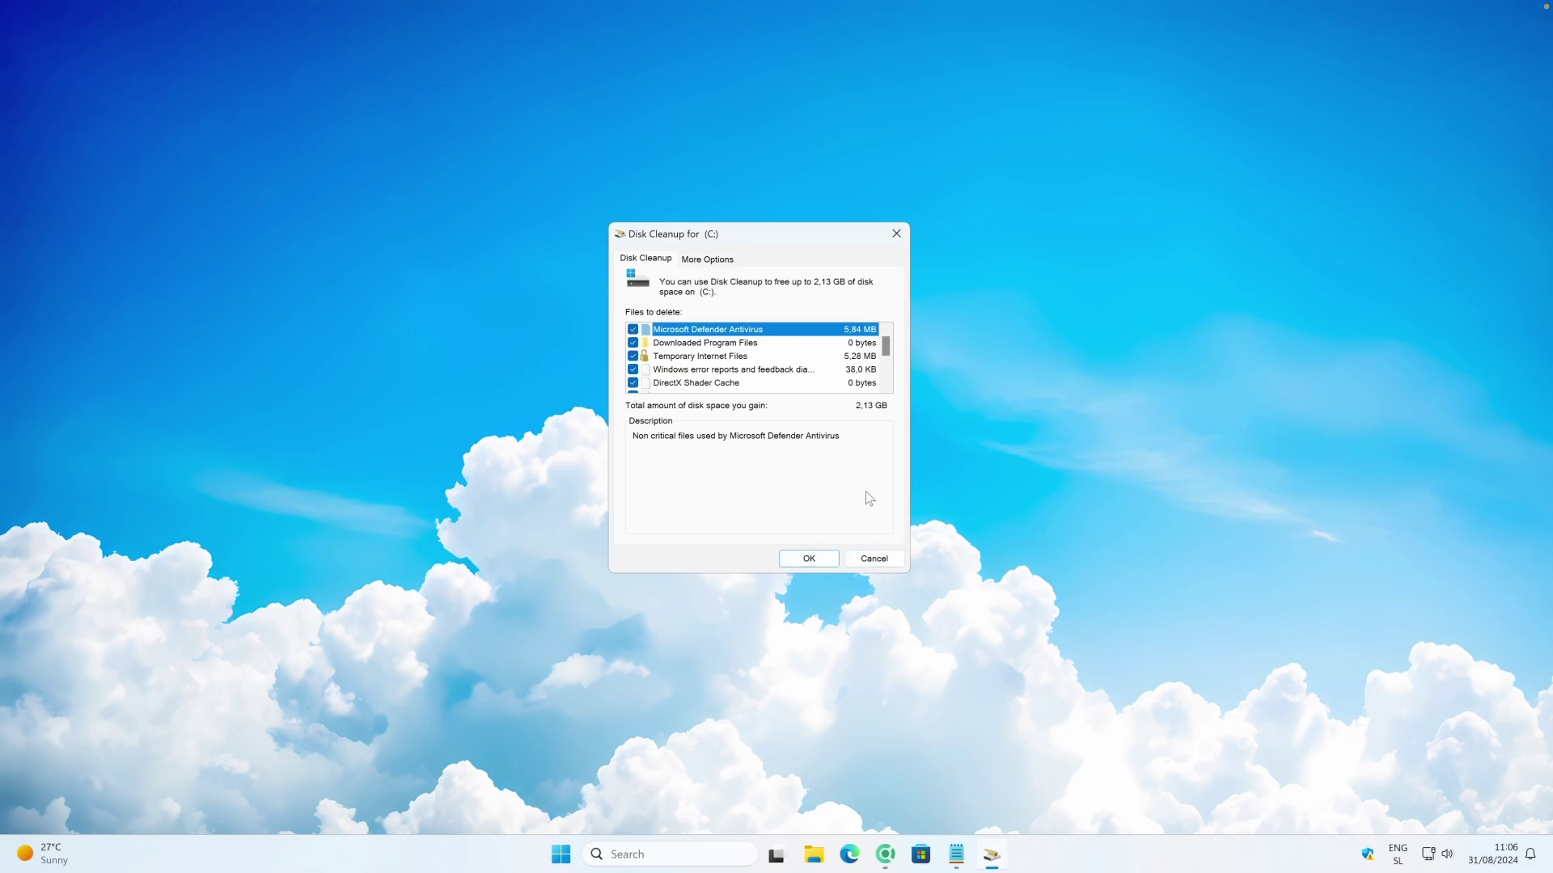
left_click(874, 559)
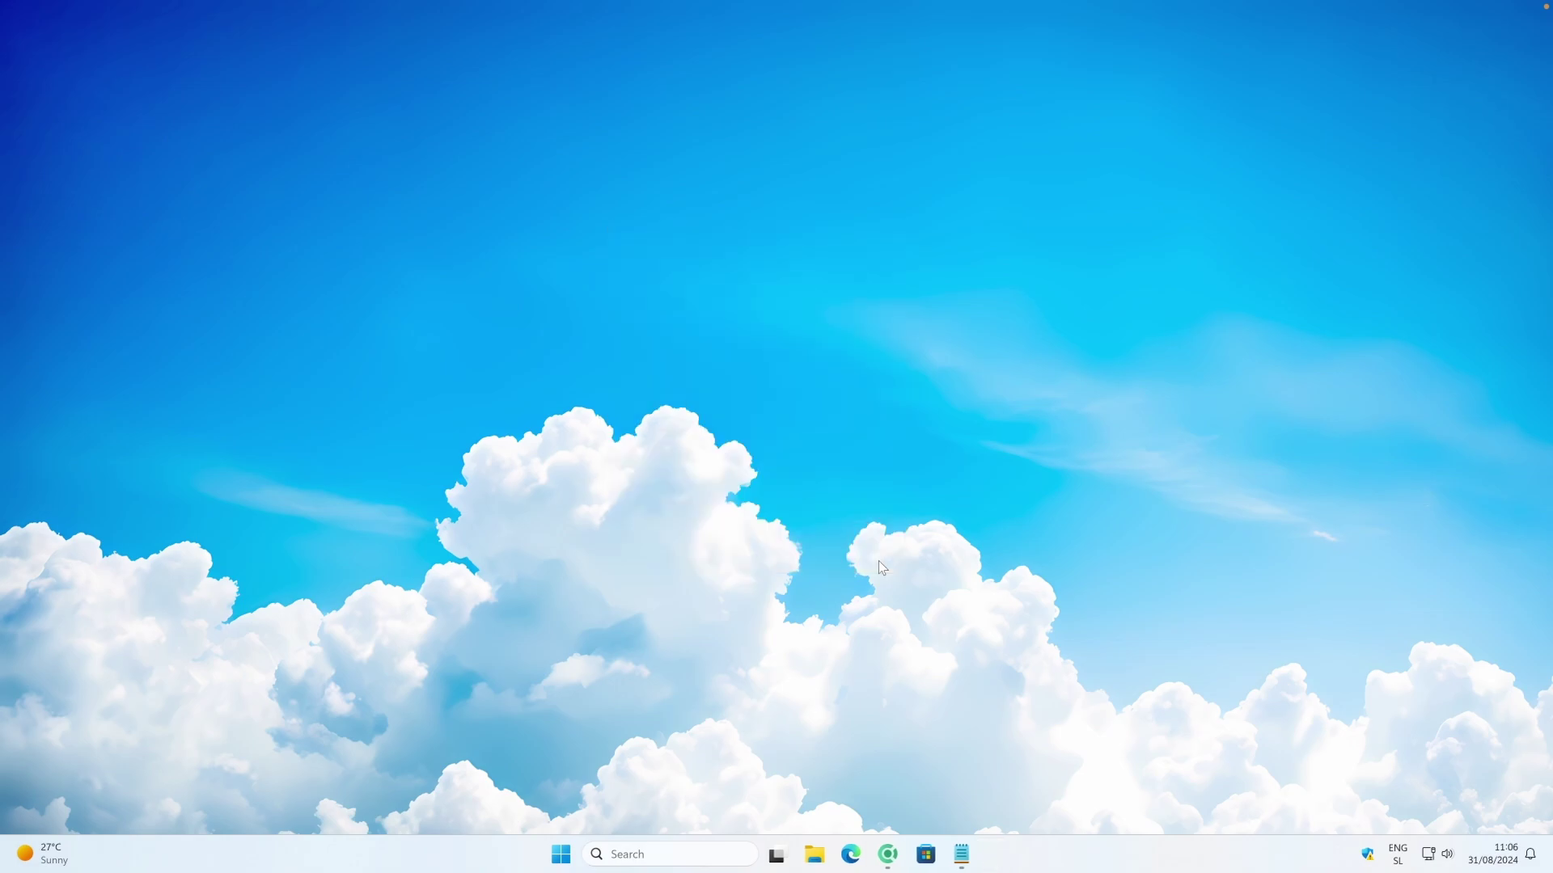